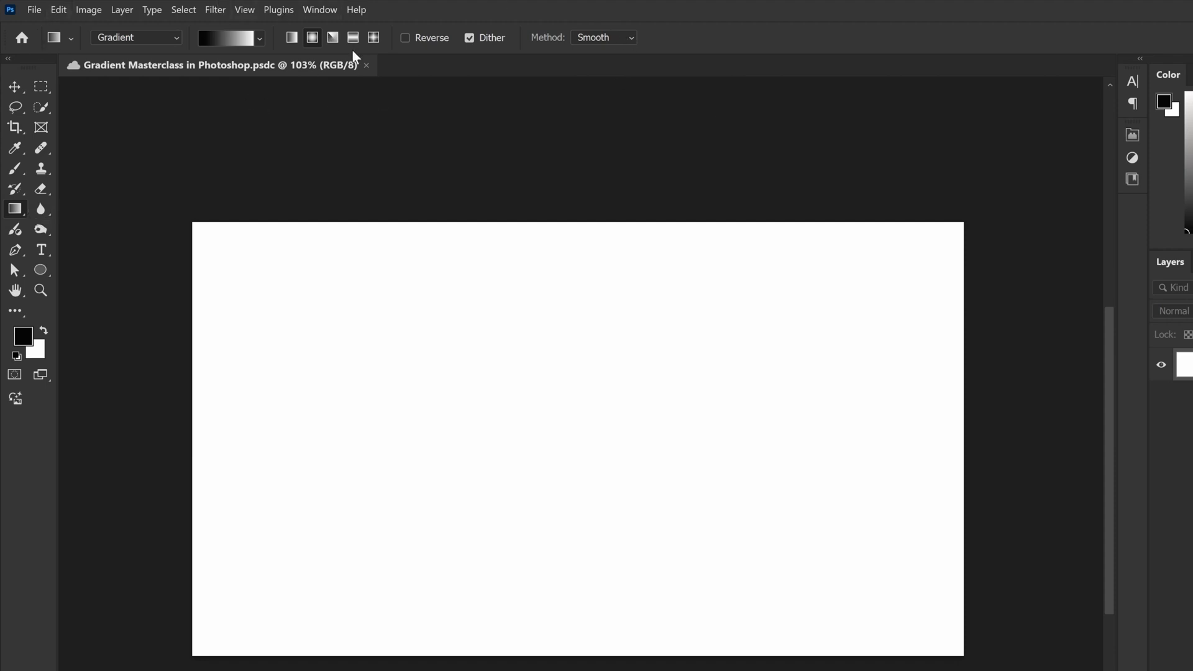
# Keep the Gradient tool in its non-classic Gradient mode and reset the tool to its default settings
pyautogui.click(164, 38)
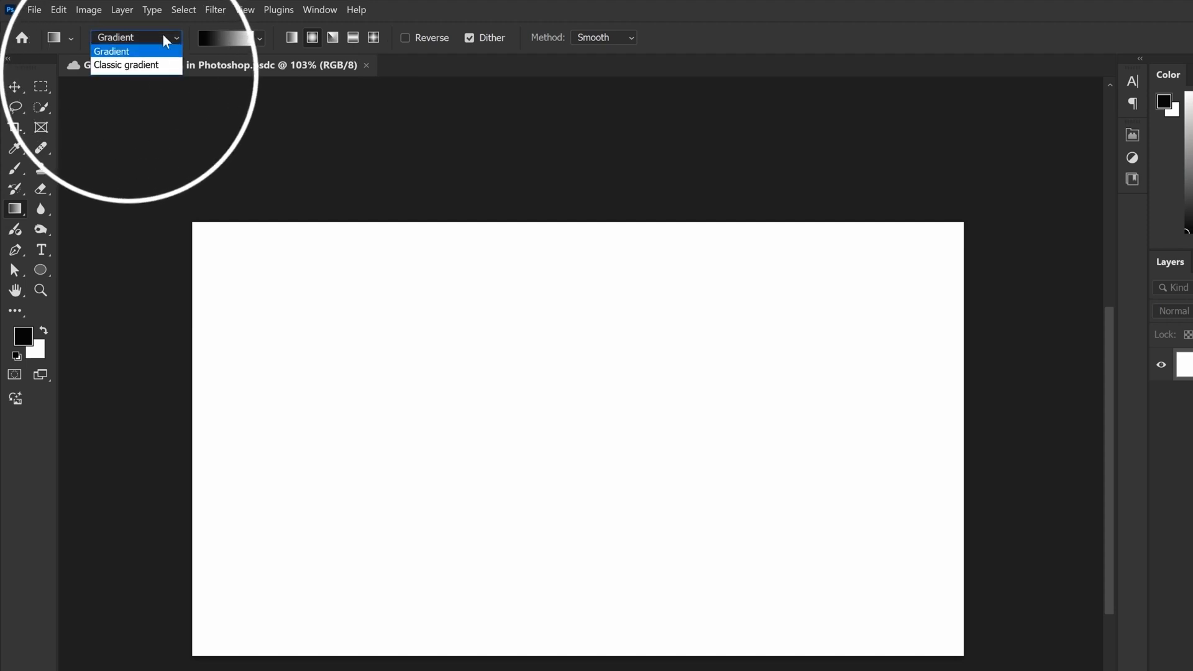
pyautogui.click(124, 54)
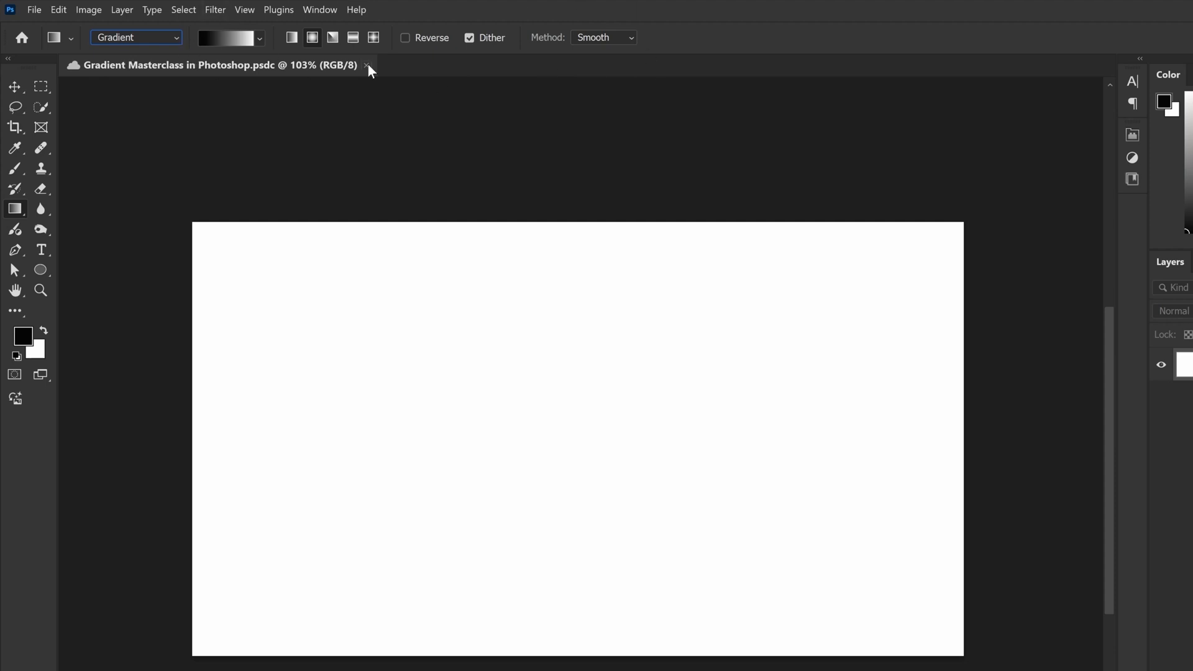
pyautogui.click(71, 38)
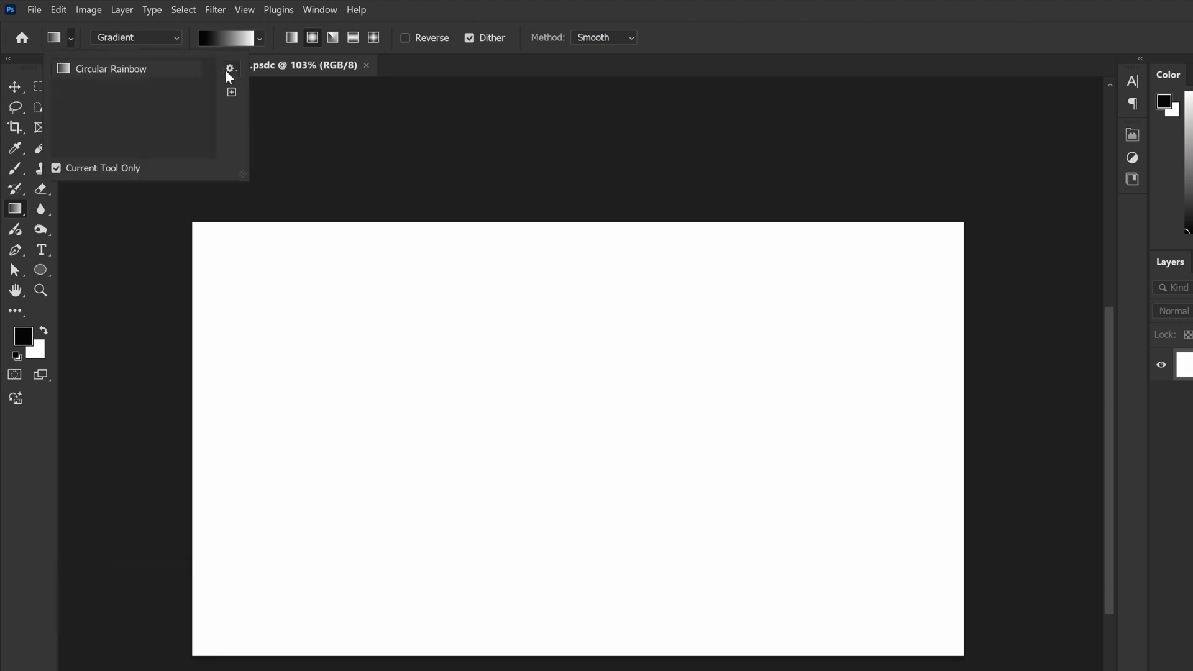
pyautogui.click(228, 72)
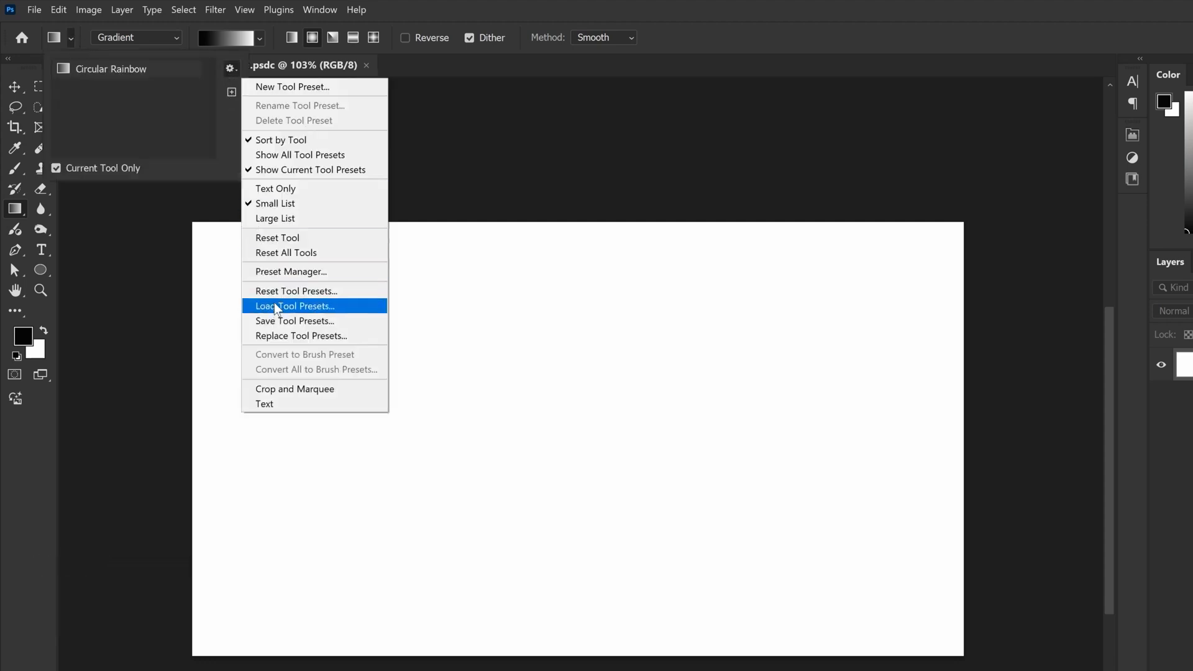
pyautogui.click(278, 237)
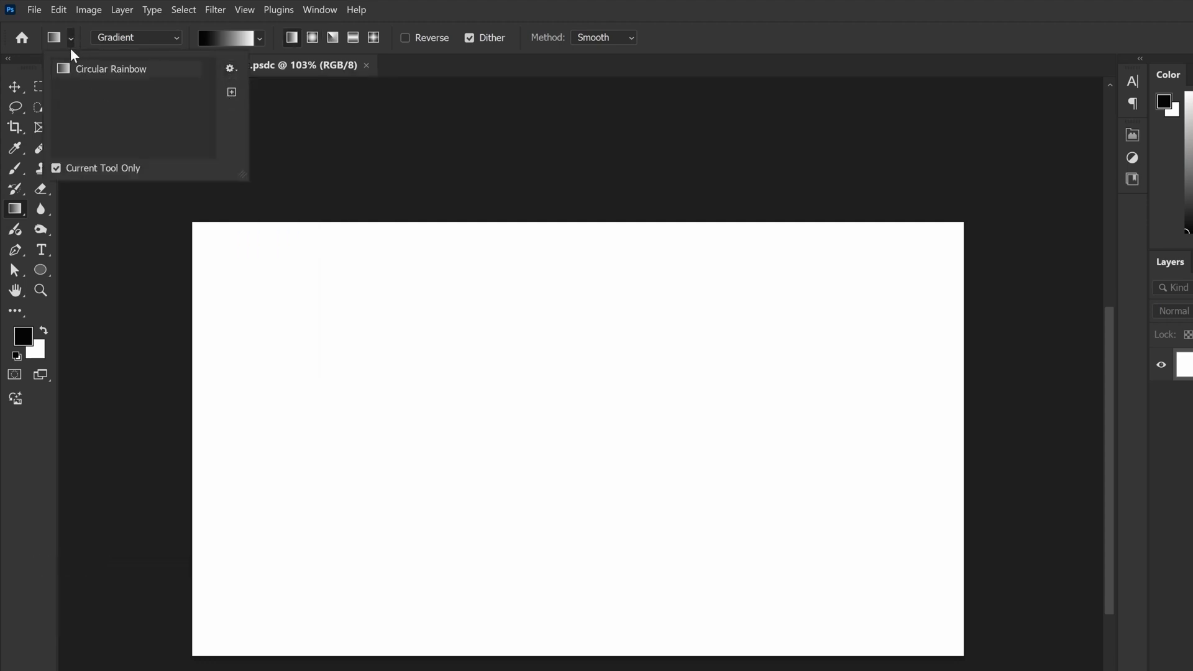
pyautogui.click(724, 43)
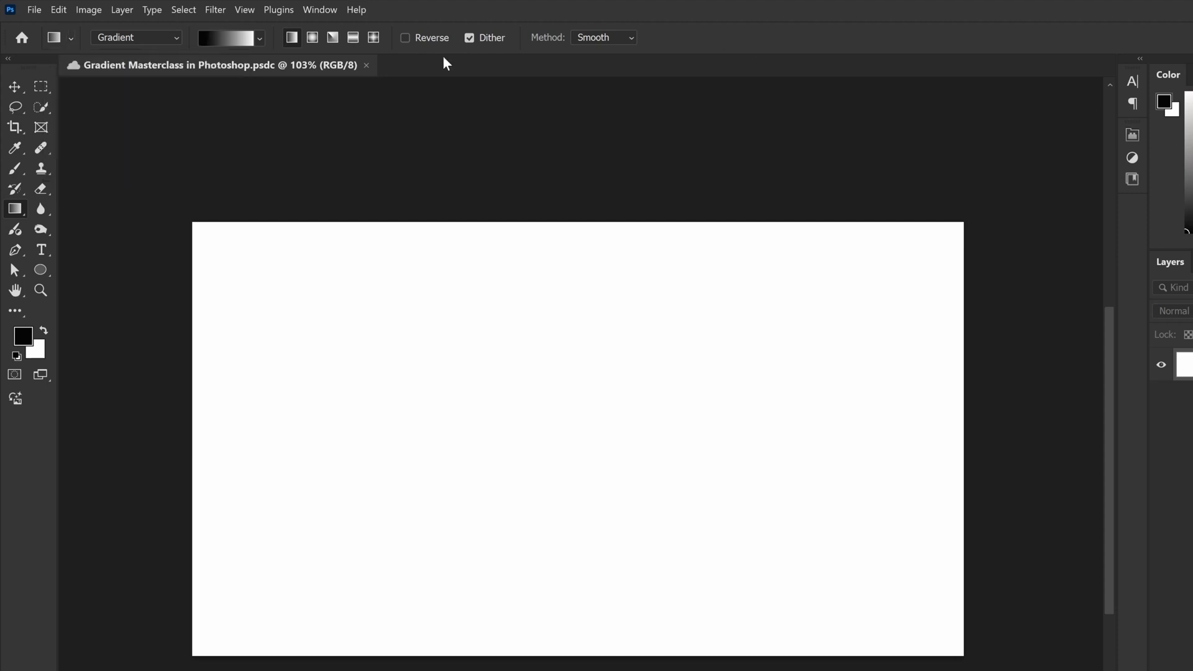
pyautogui.scroll(1, 551, 258)
pyautogui.scroll(-1, 551, 258)
pyautogui.scroll(1, 551, 258)
pyautogui.scroll(-1, 582, 283)
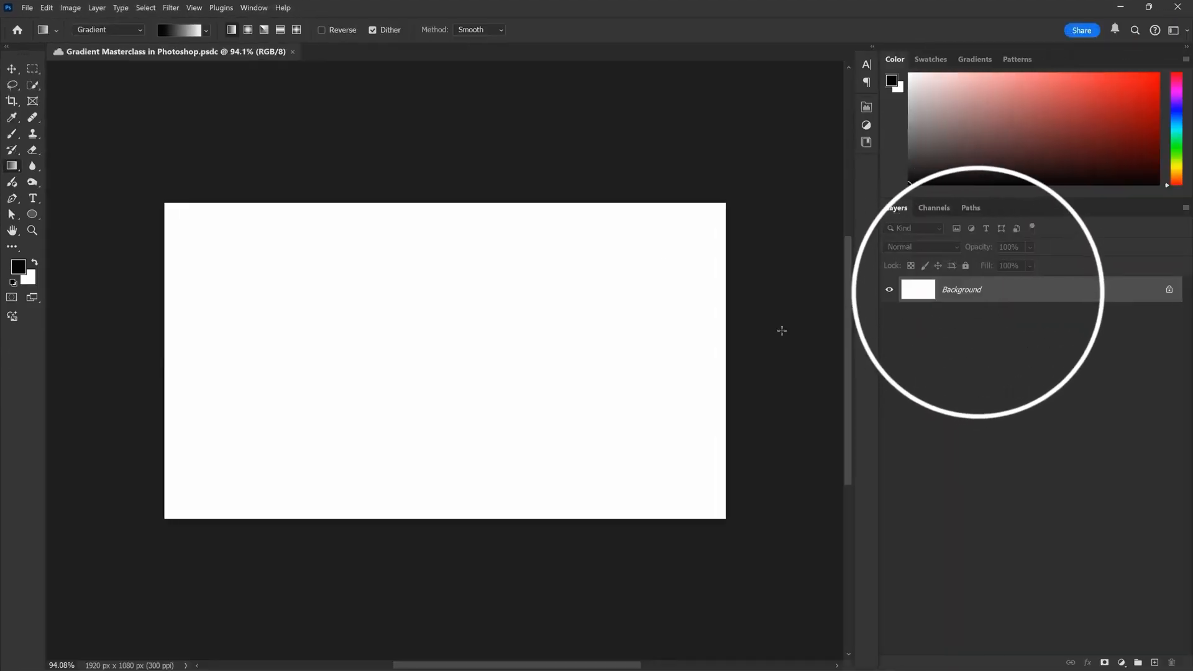
pyautogui.scroll(-1, 584, 233)
# Draw a short horizontal test gradient on the canvas in Gradient mode and delete it
pyautogui.click(121, 31)
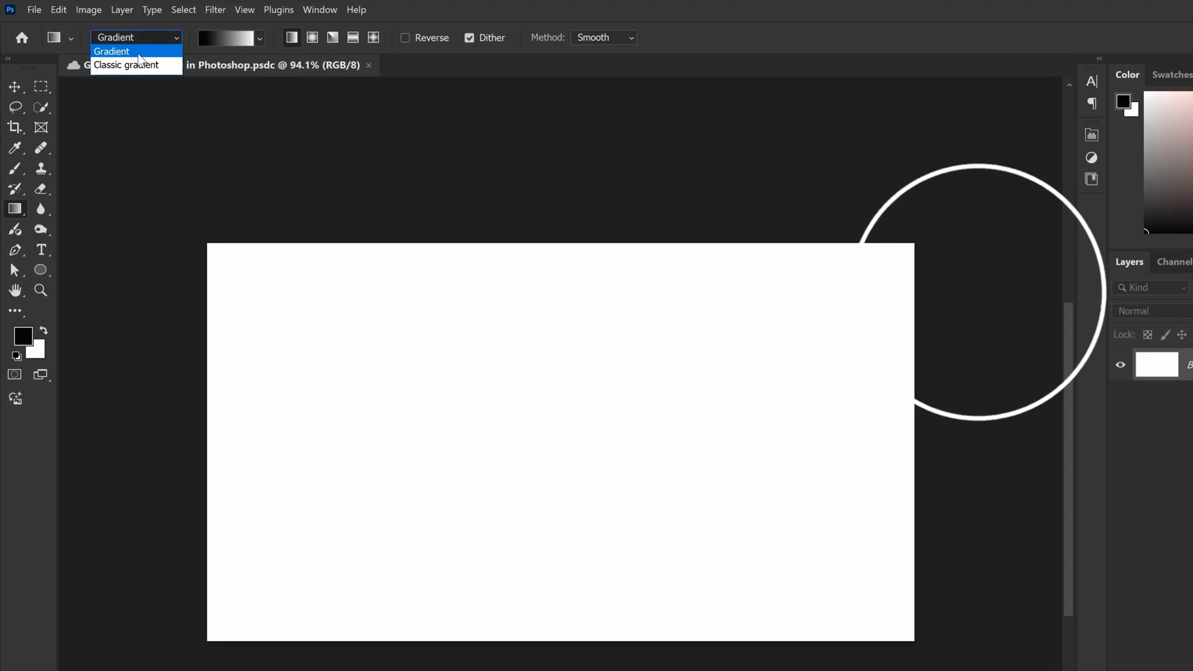
pyautogui.click(110, 43)
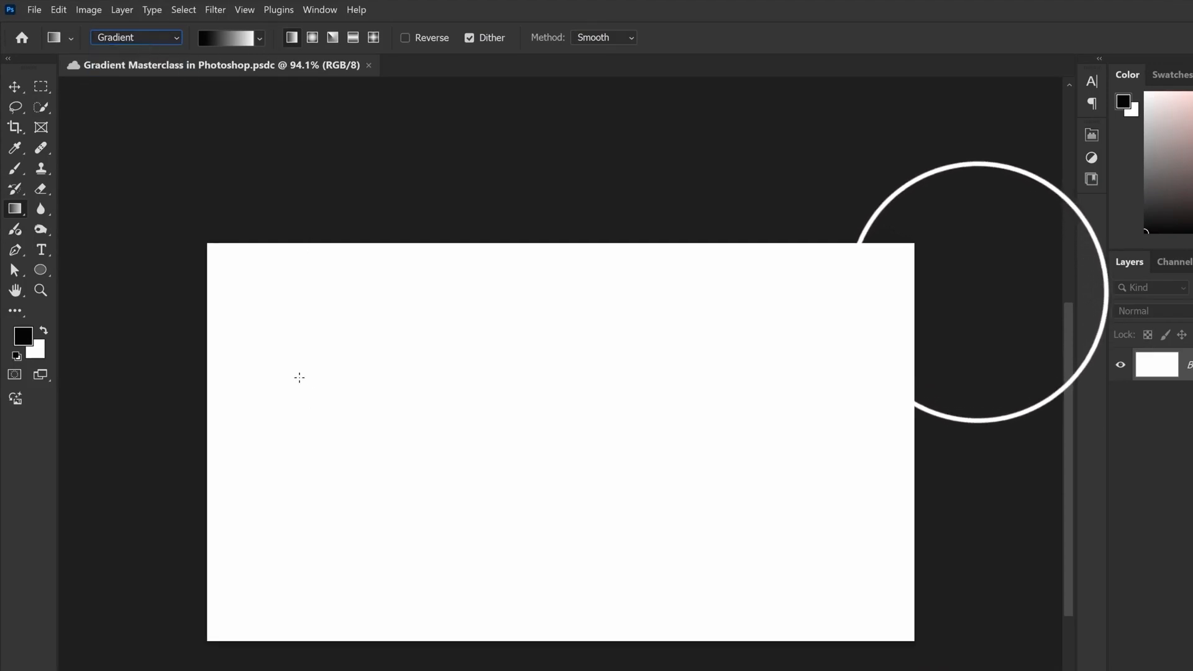
pyautogui.moveTo(286, 407)
pyautogui.mouseDown()
pyautogui.moveTo(805, 404)
pyautogui.moveTo(380, 386)
pyautogui.moveTo(678, 407)
pyautogui.moveTo(527, 407)
pyautogui.mouseUp()
pyautogui.press('Delete')
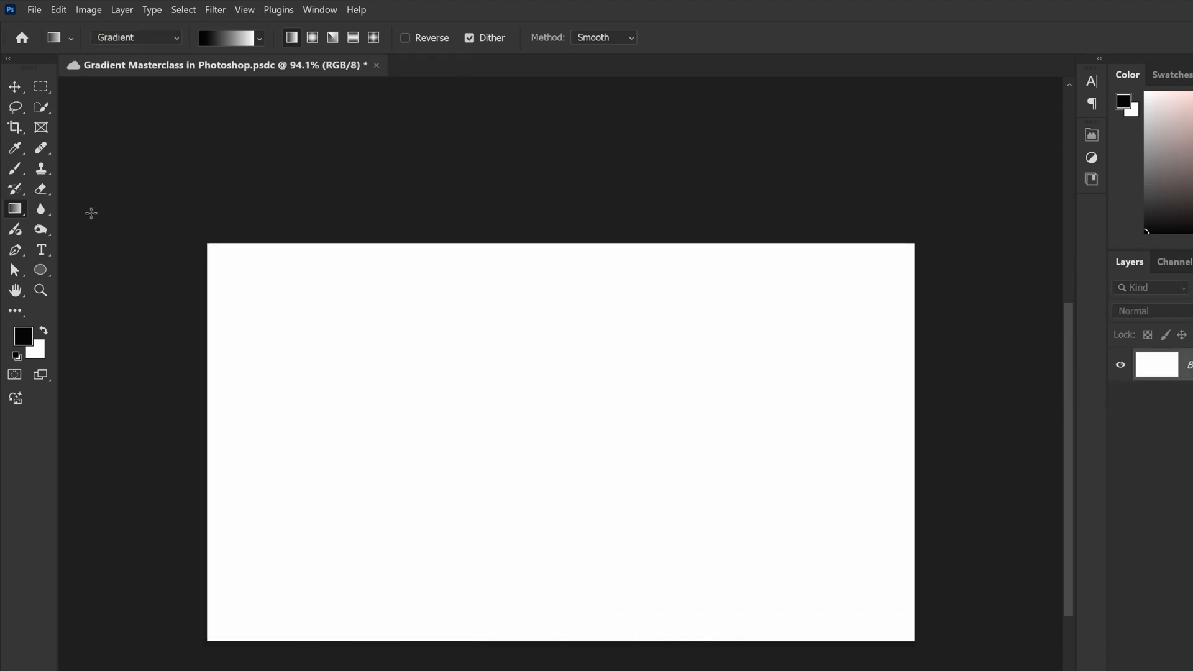
# Draw a horizontal black-to-white linear gradient across the canvas and extend its white end point toward the right edge
pyautogui.moveTo(301, 404); pyautogui.dragTo(830, 403)
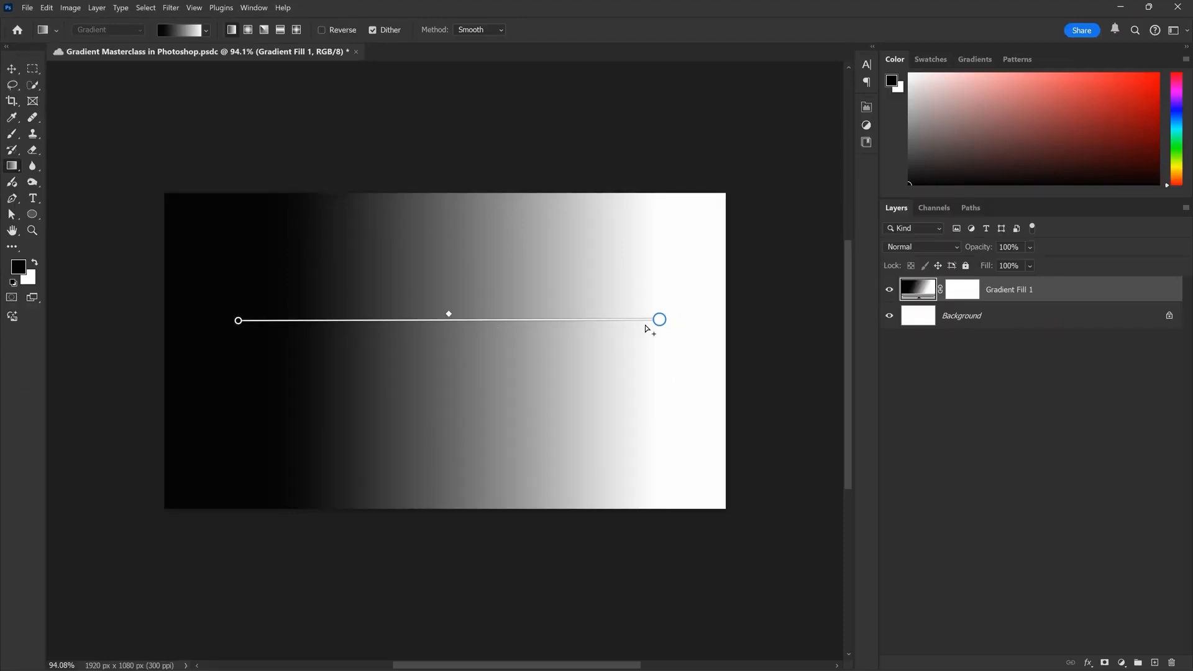
pyautogui.moveTo(668, 323); pyautogui.dragTo(694, 328)
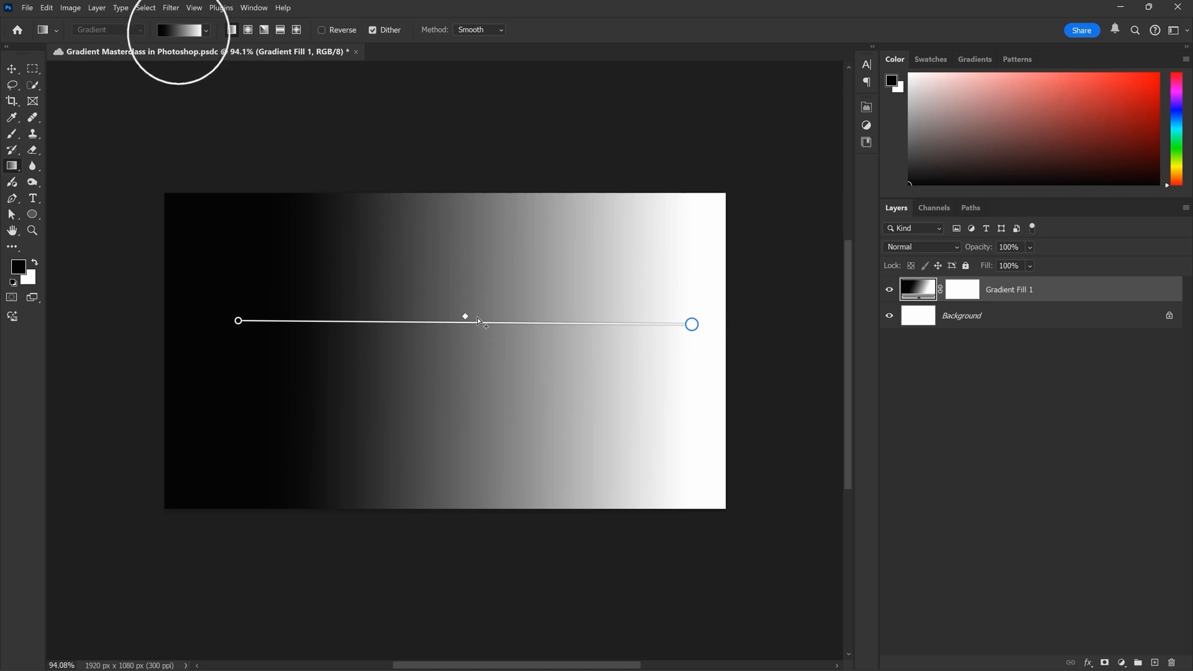
# Collapse the Blues preset group and apply the Foreground to Background preset from the Basics group to the gradient fill
pyautogui.click(188, 33)
pyautogui.click(188, 32)
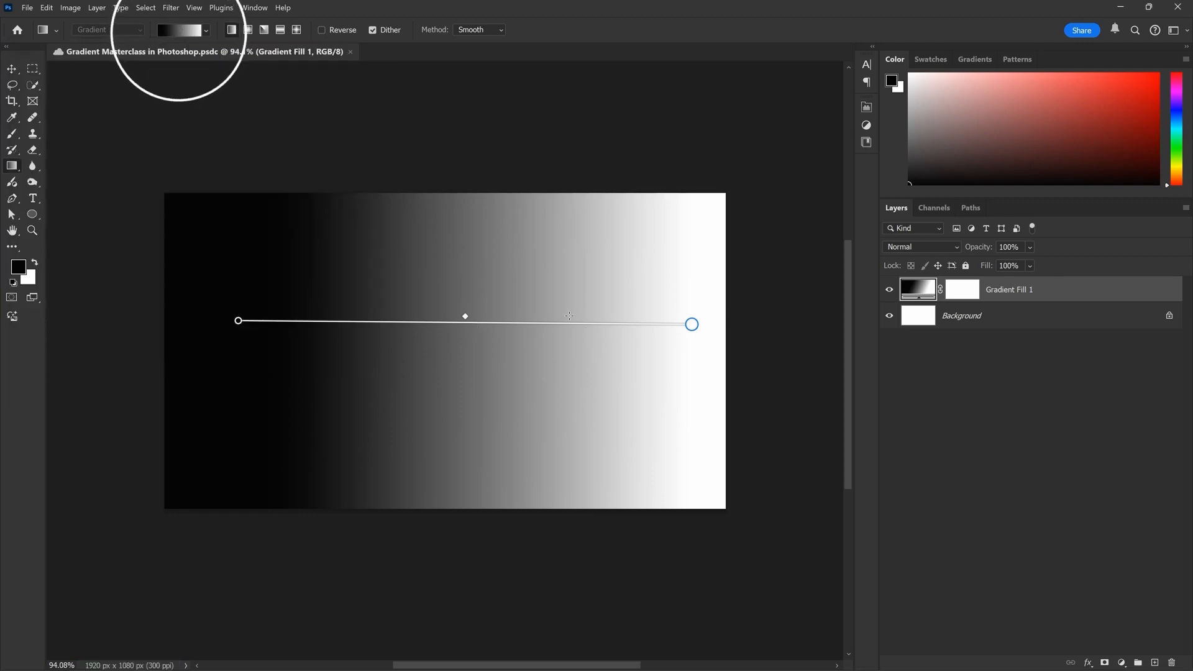
pyautogui.click(188, 36)
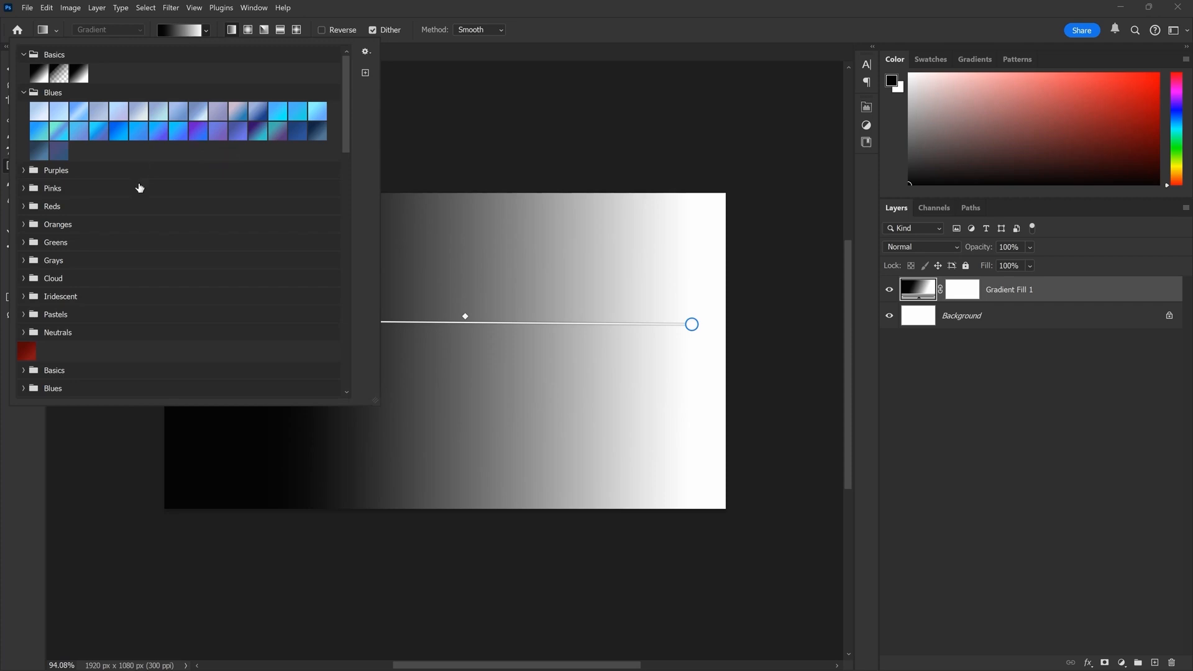
pyautogui.click(24, 56)
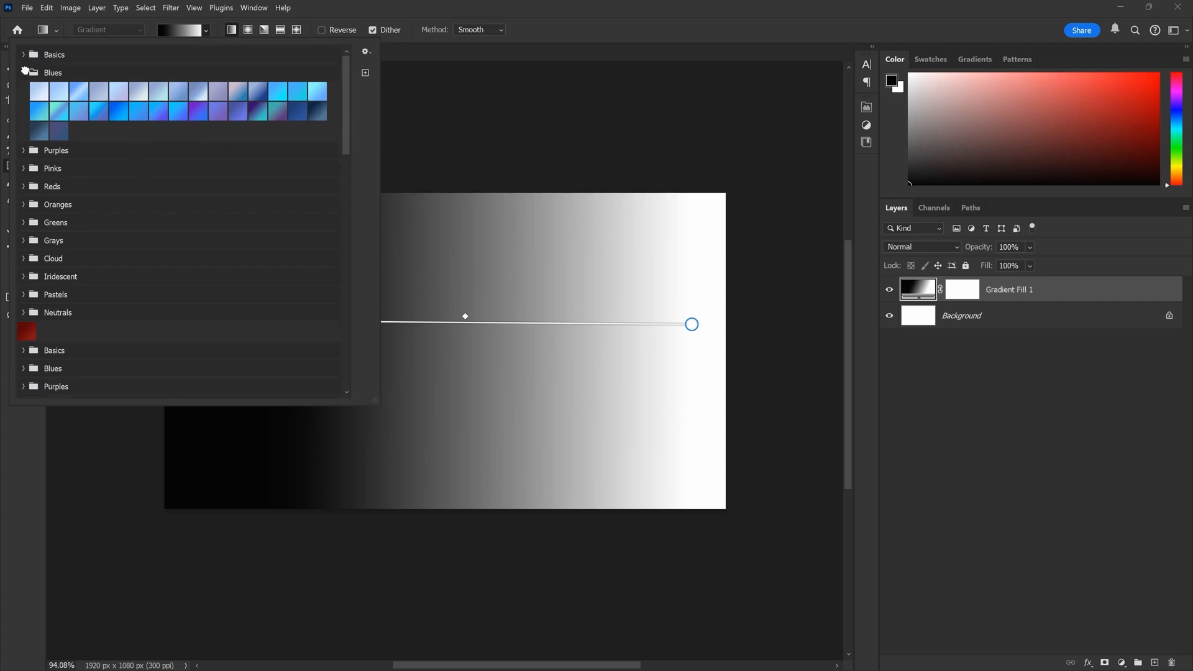
pyautogui.click(25, 74)
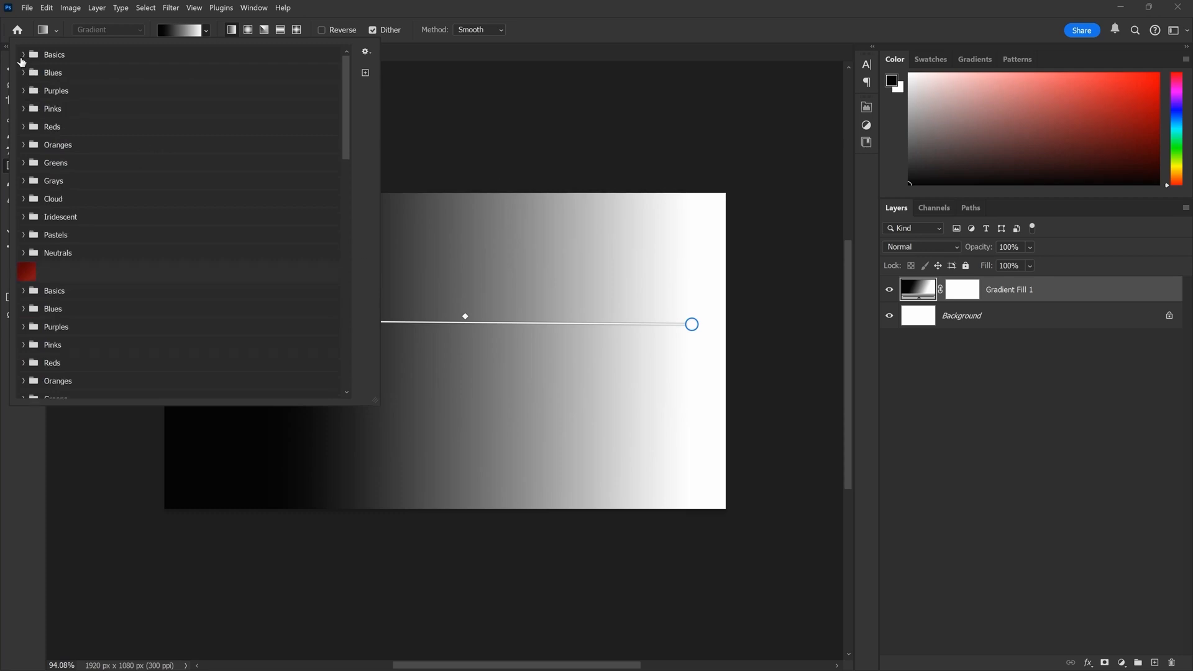
pyautogui.click(23, 55)
pyautogui.doubleClick(41, 79)
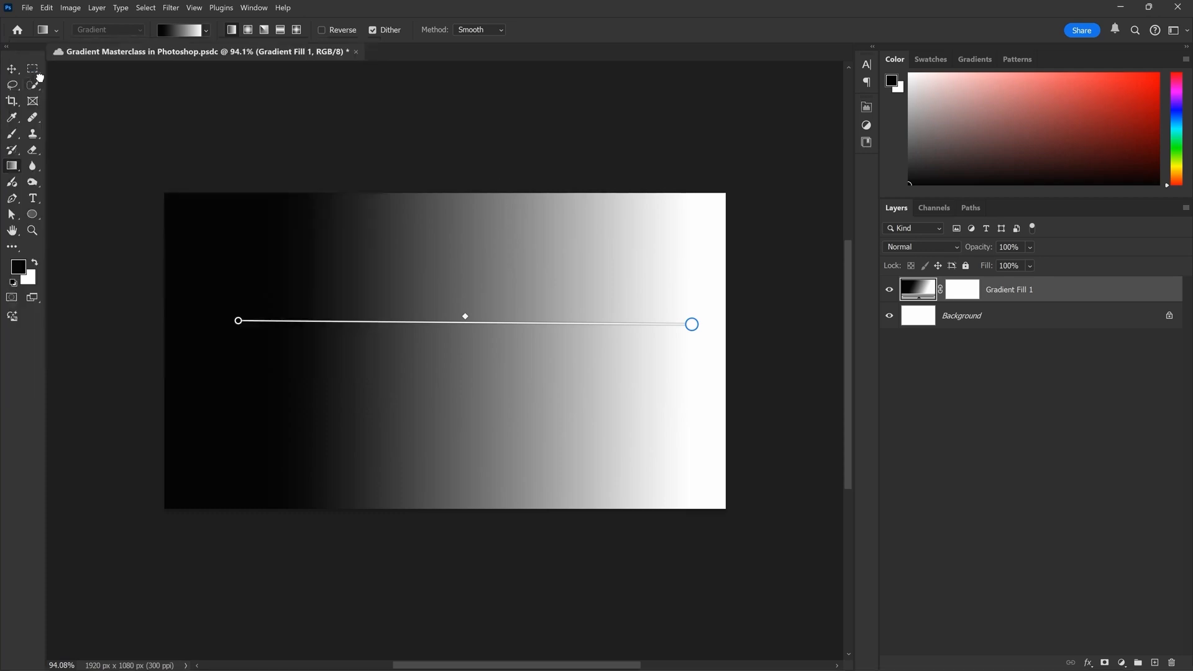
# Apply the pink-to-orange gradient preset from the Pinks group to the gradient fill
pyautogui.click(184, 36)
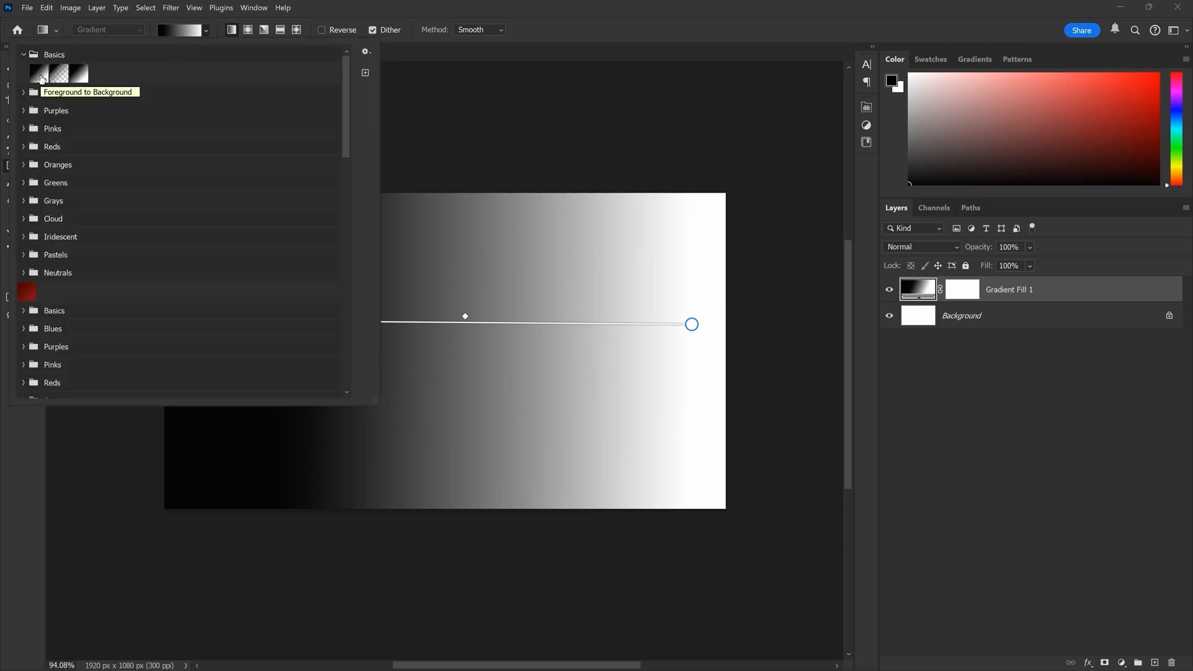
pyautogui.click(23, 129)
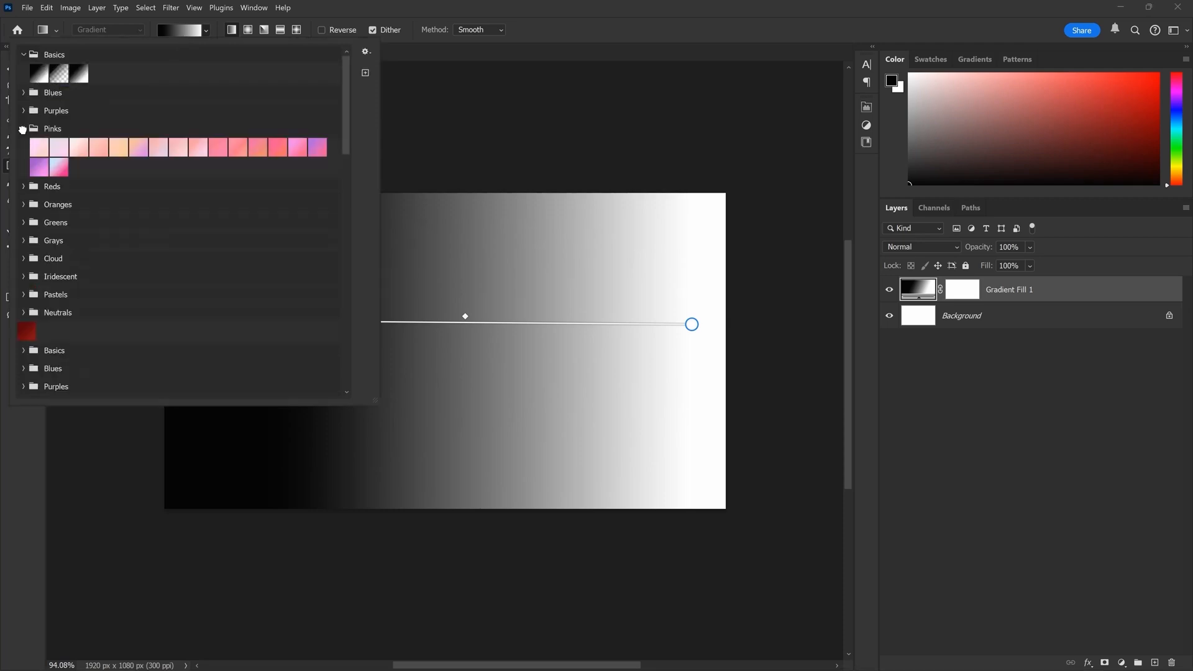
pyautogui.click(23, 129)
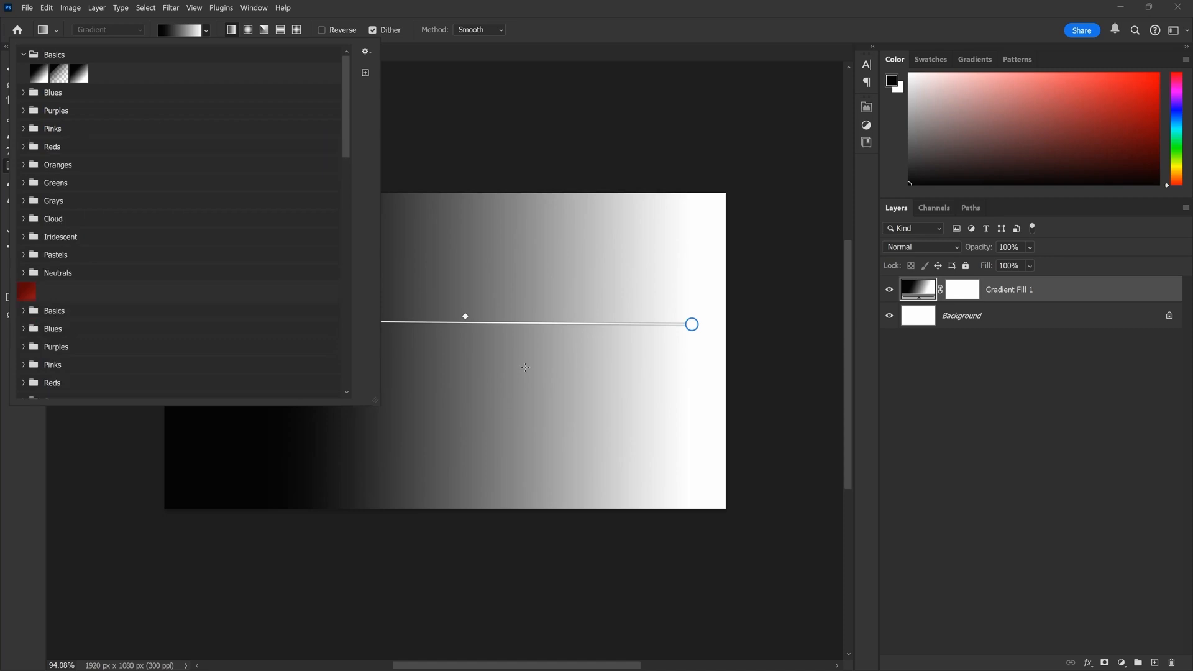
pyautogui.click(23, 129)
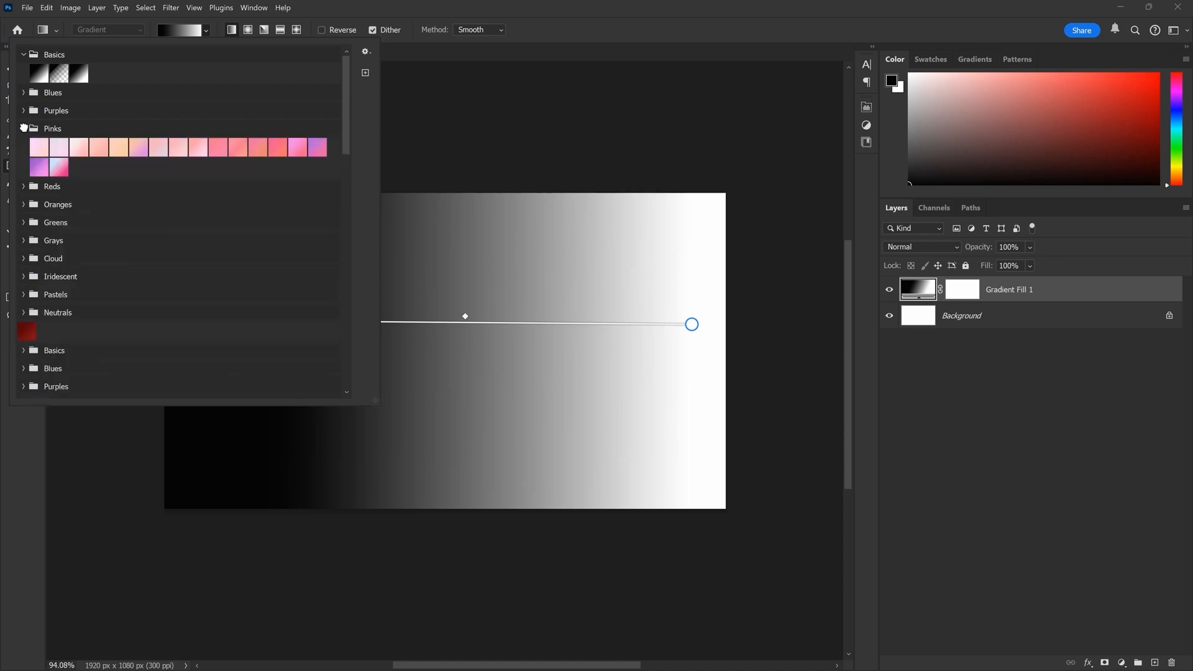
pyautogui.click(277, 149)
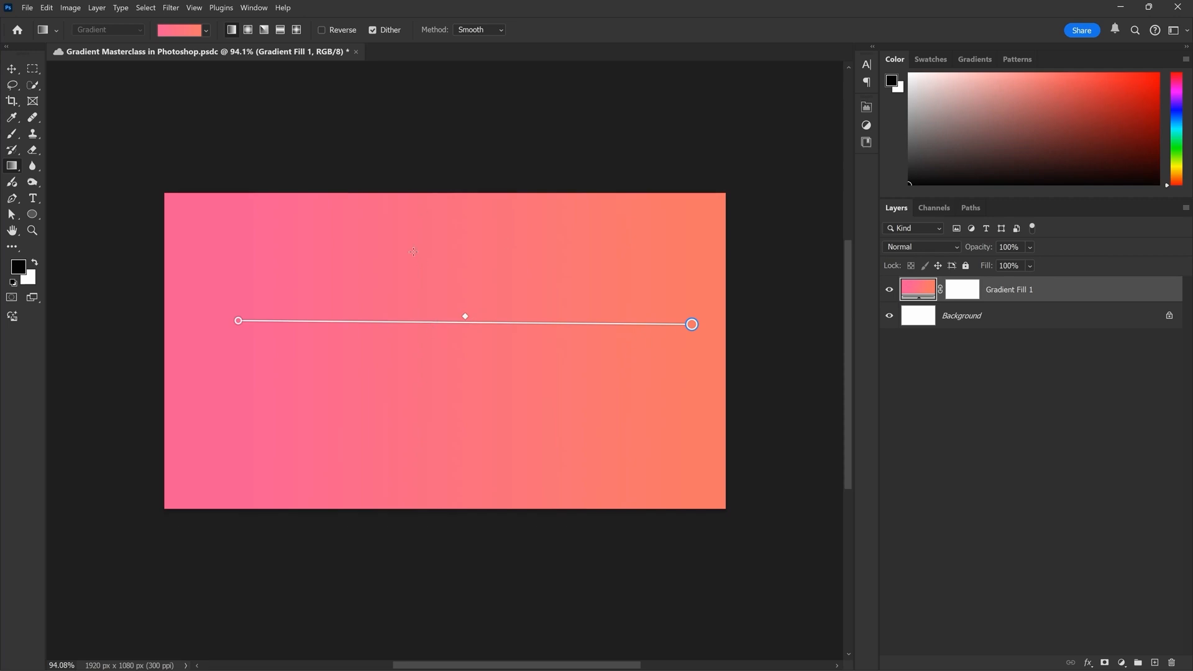
# Reposition the linear gradient's start and end points slightly, keeping the line nearly horizontal across the canvas
pyautogui.moveTo(692, 323); pyautogui.dragTo(663, 326)
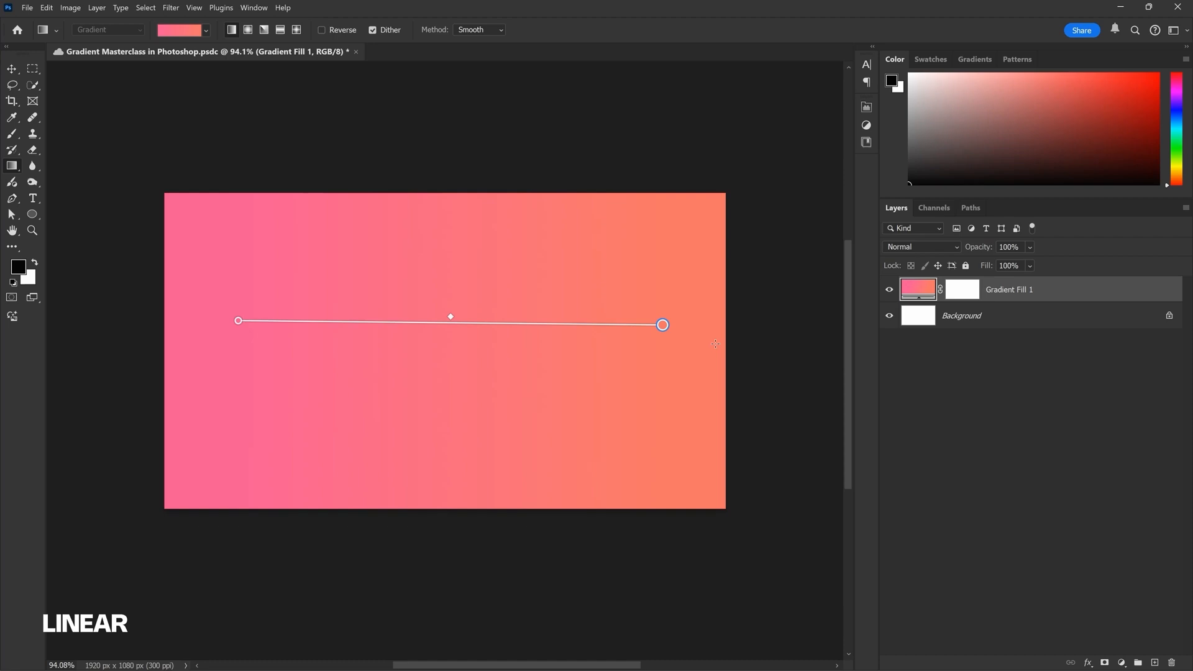
pyautogui.moveTo(239, 322); pyautogui.dragTo(229, 324)
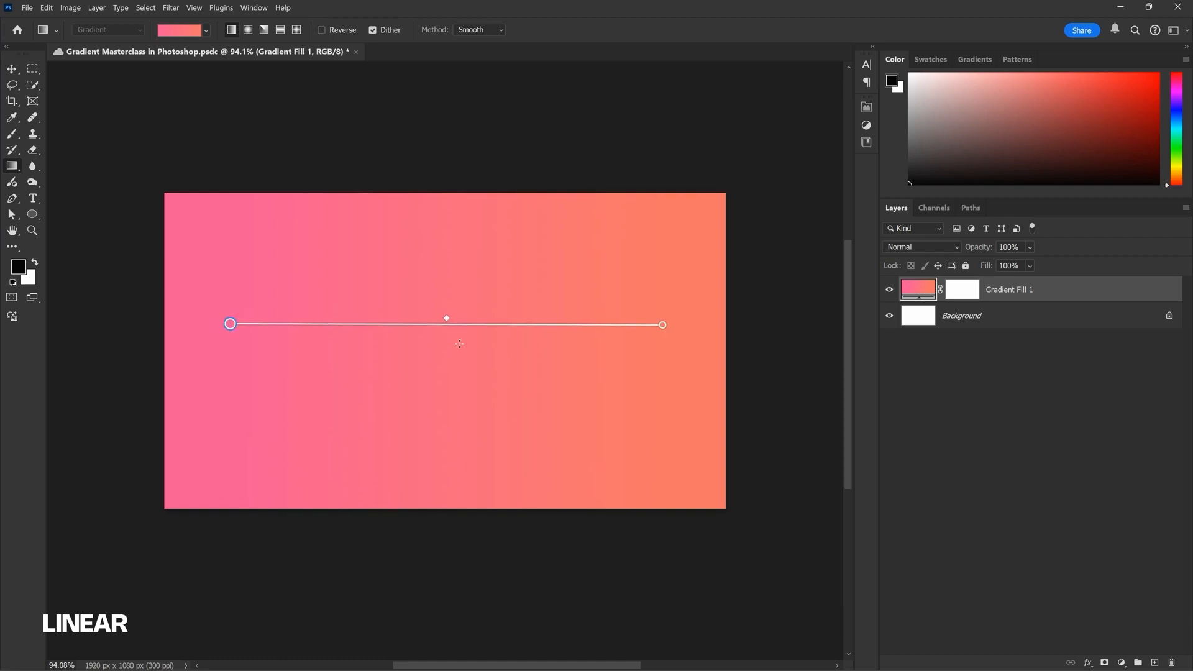
pyautogui.moveTo(662, 324); pyautogui.dragTo(683, 328)
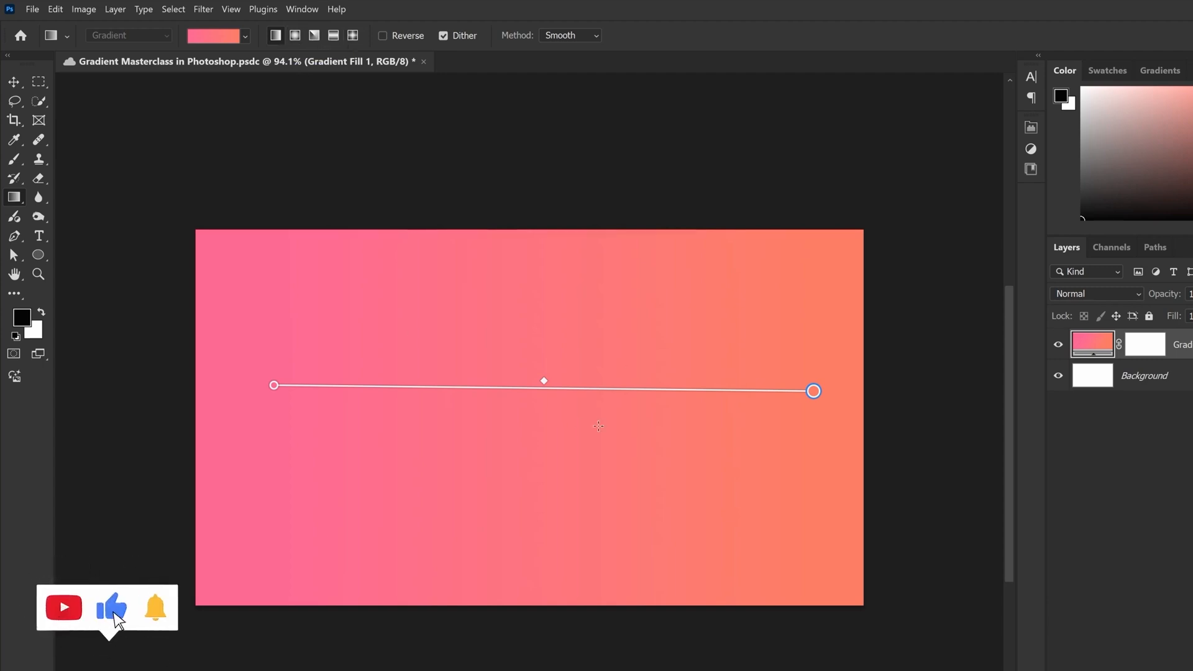
# Change the gradient style to Radial and centre it on the canvas with a circle nearly as tall as the canvas
pyautogui.click(295, 35)
pyautogui.scroll(-3, 625, 401)
pyautogui.scroll(-2, 625, 401)
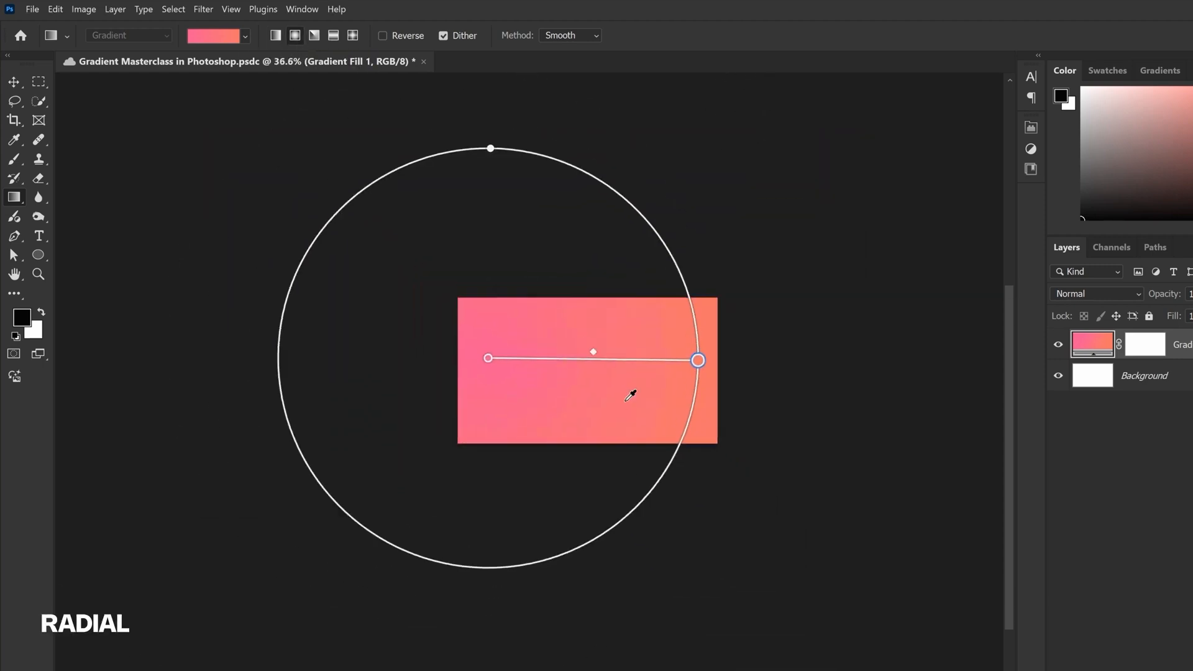
pyautogui.scroll(4, 625, 401)
pyautogui.moveTo(556, 358); pyautogui.dragTo(676, 367)
pyautogui.moveTo(643, 477); pyautogui.dragTo(652, 489)
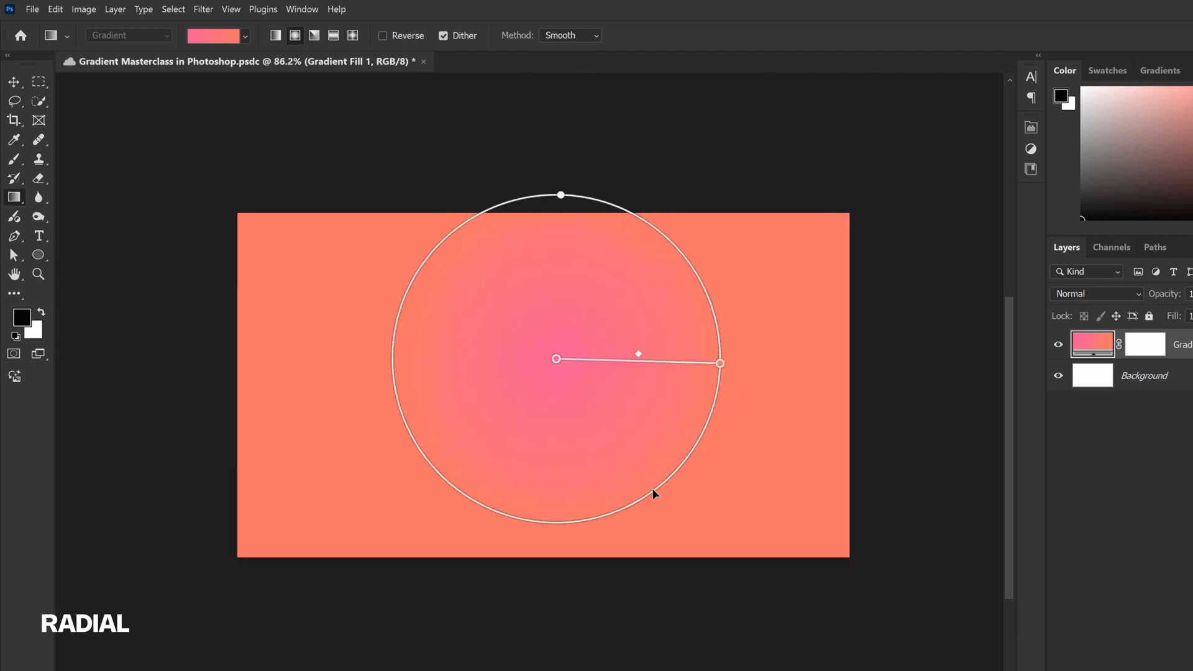
pyautogui.moveTo(566, 356); pyautogui.dragTo(553, 378)
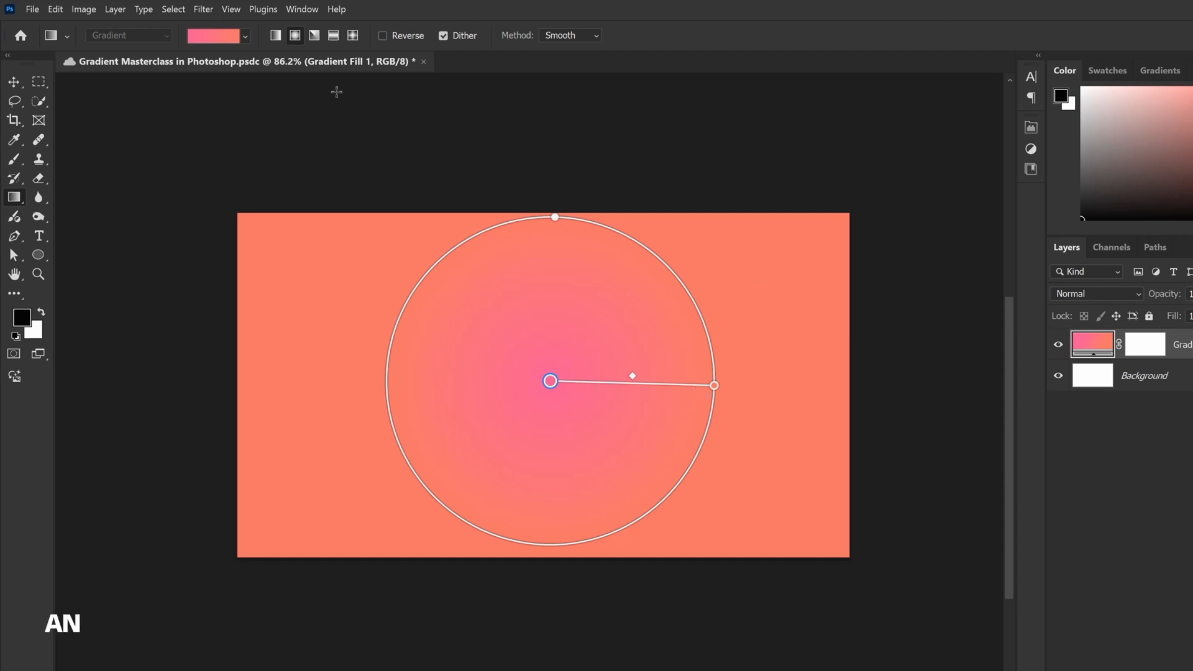
# Change the gradient style to Angle, pull its end point slightly inward and upward, and switch the style to Reflected
pyautogui.click(316, 39)
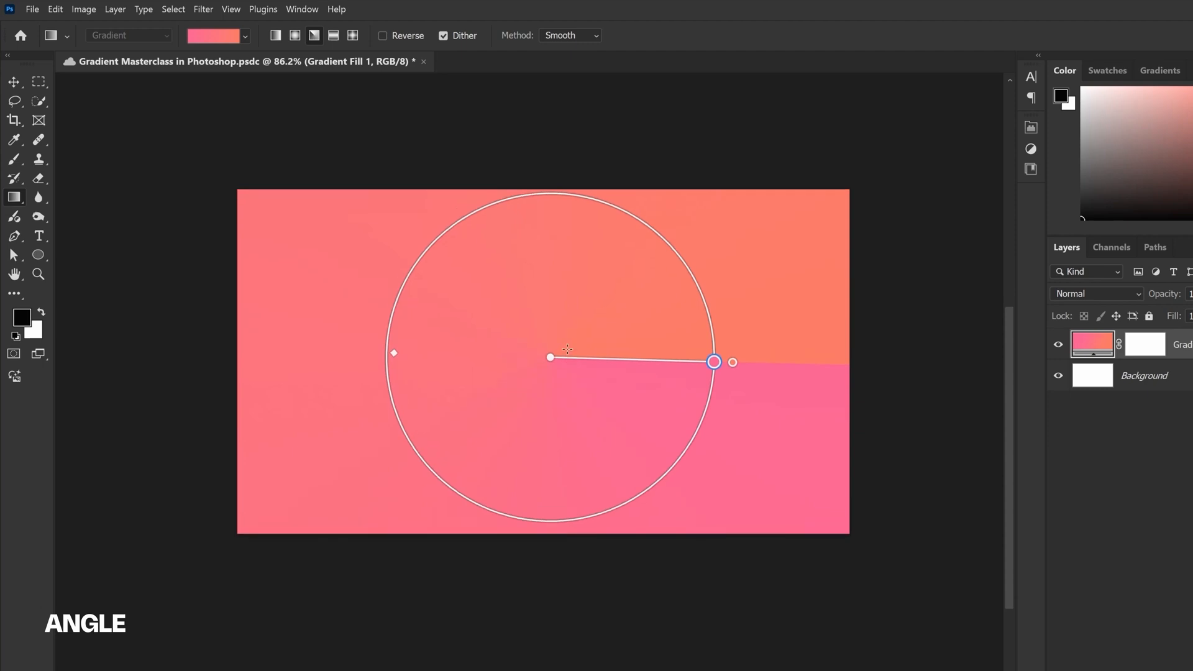
pyautogui.moveTo(733, 386); pyautogui.dragTo(708, 367)
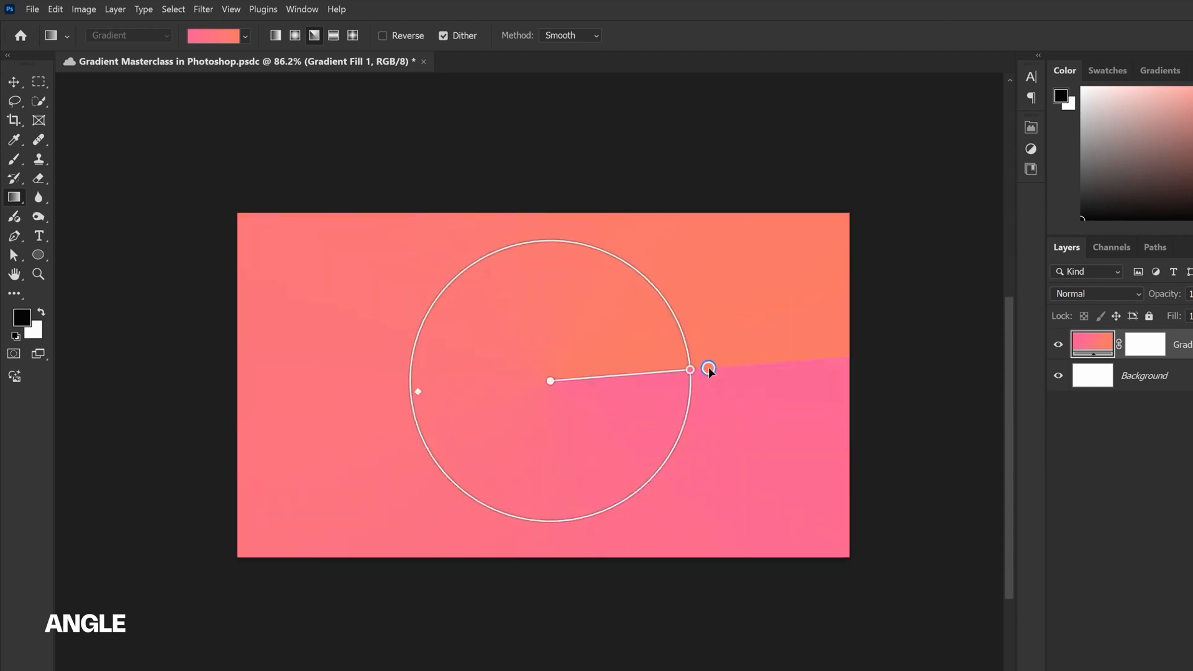
pyautogui.click(335, 41)
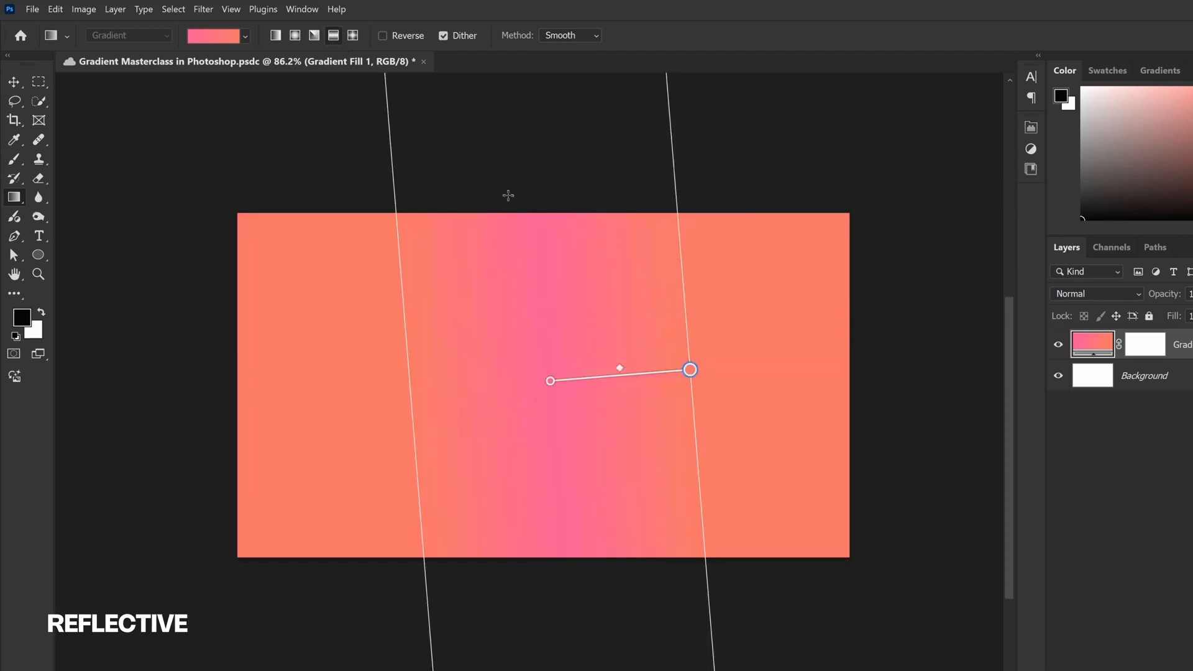
# Change the gradient style to Diamond and adjust its end point and midpoint to form a sharper, slightly rotated diamond
pyautogui.click(352, 36)
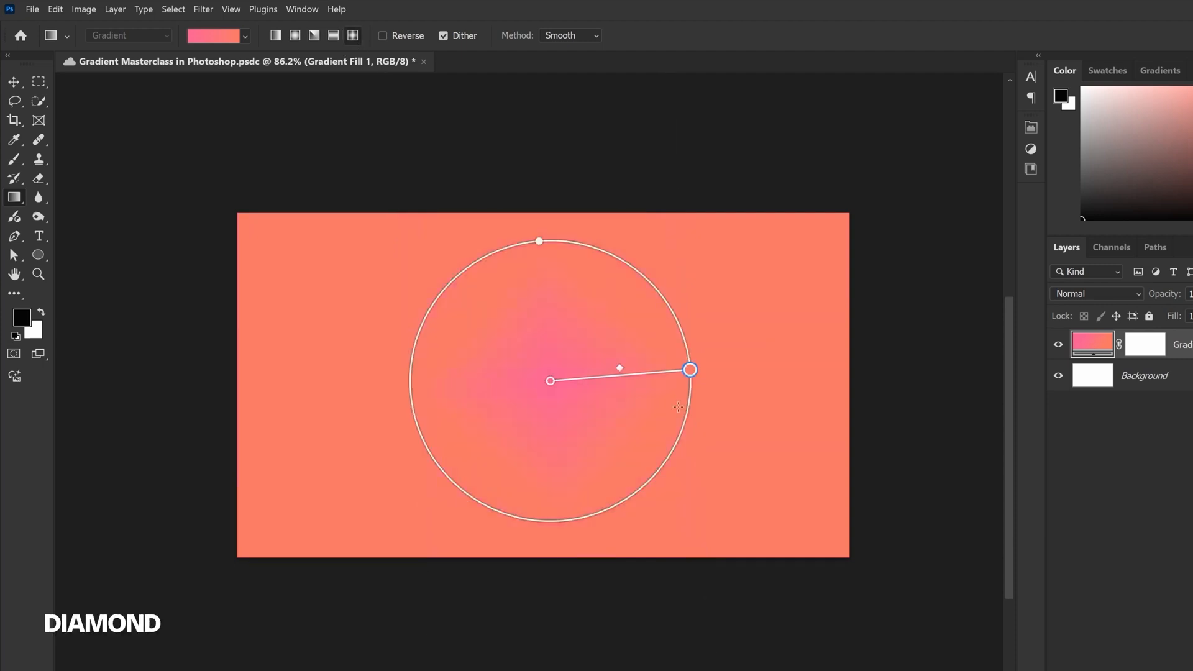
pyautogui.moveTo(691, 372); pyautogui.dragTo(655, 378)
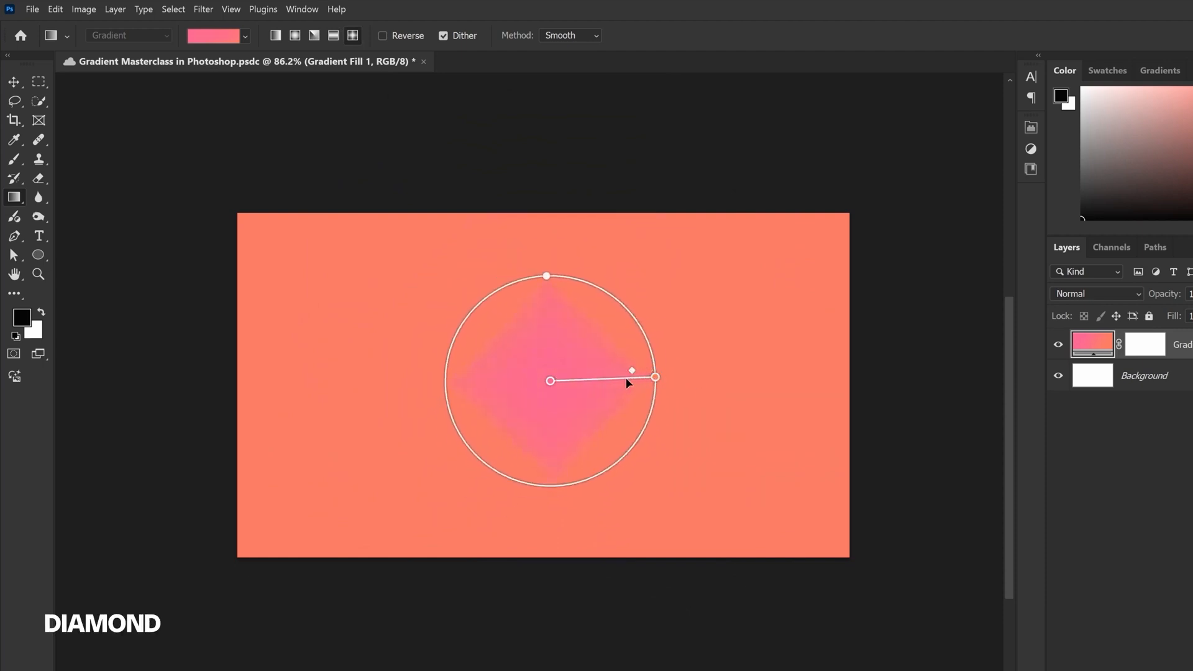
pyautogui.moveTo(655, 378); pyautogui.dragTo(678, 390)
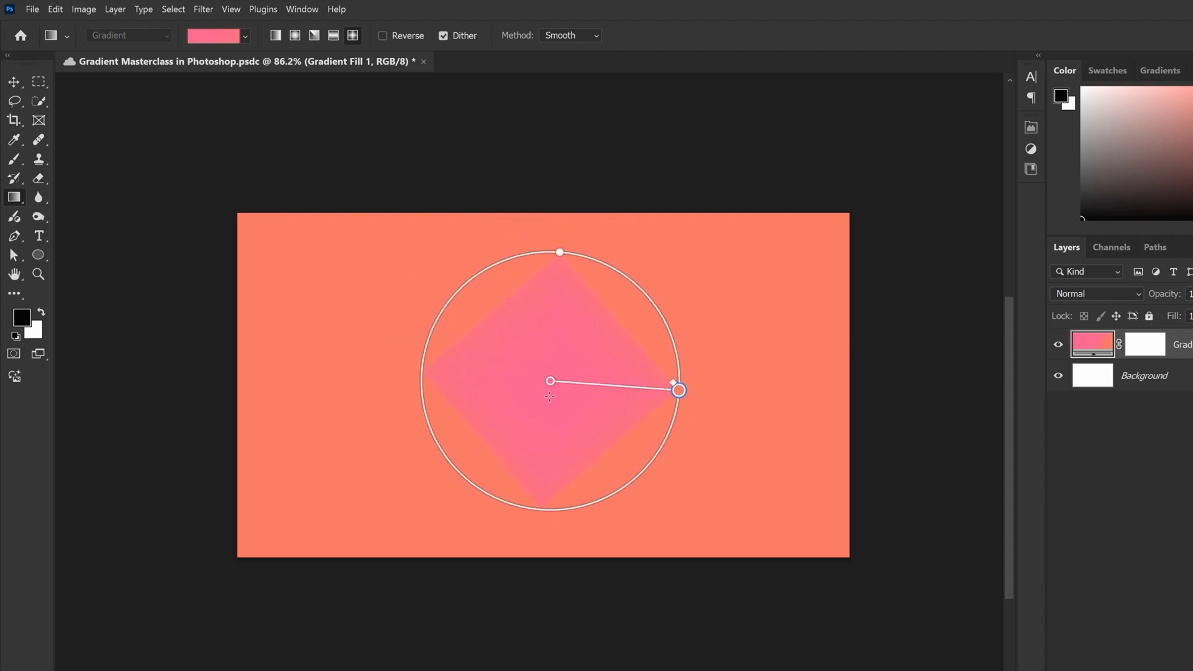
# Set the gradient style back to Linear and stretch its end point horizontally toward the canvas's right side
pyautogui.click(274, 34)
pyautogui.moveTo(681, 389); pyautogui.dragTo(754, 381)
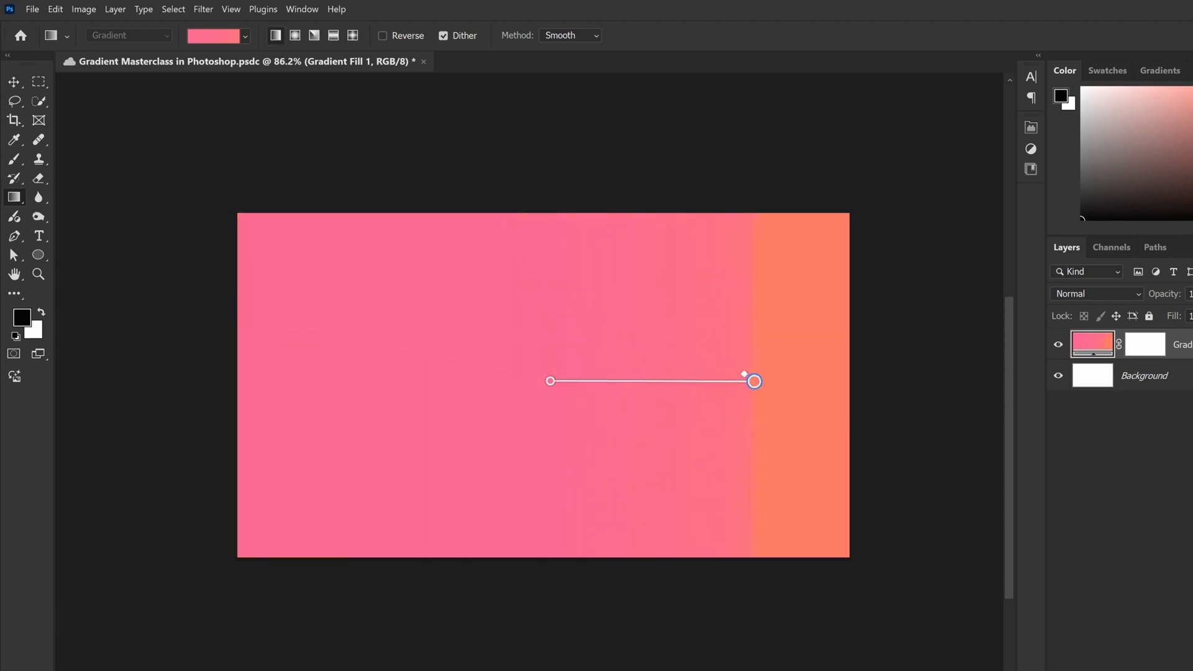
# Delete the pink gradient fill layer and draw a yellow-to-orange-red linear gradient horizontally across most of the canvas
pyautogui.press('Delete')
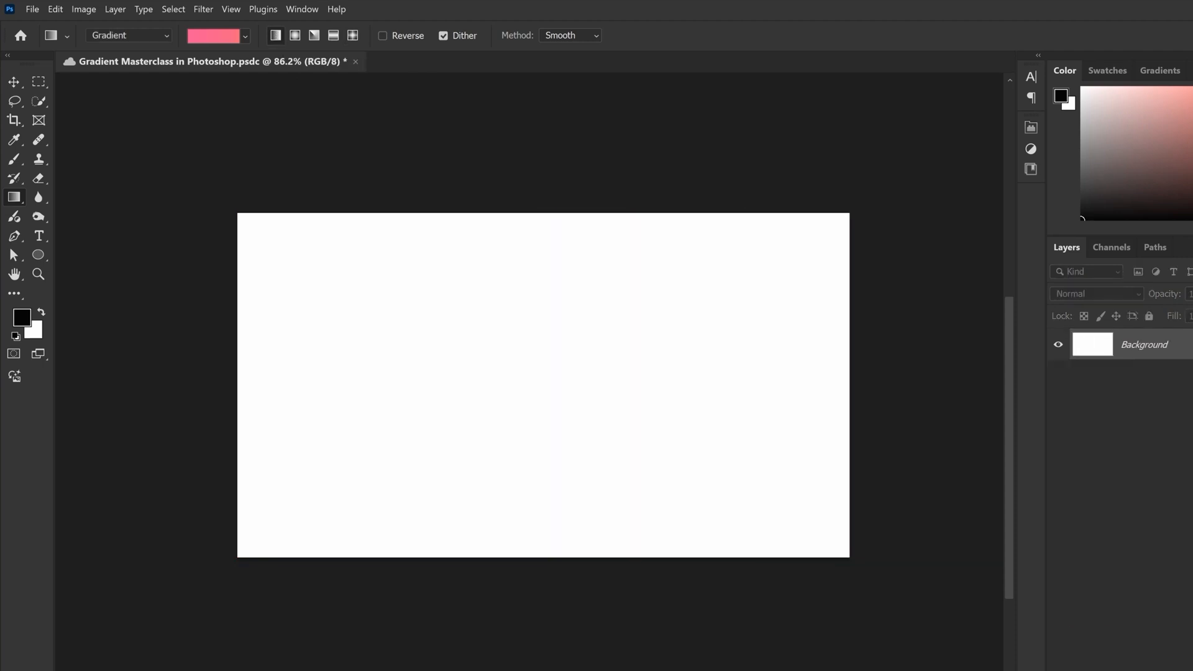
pyautogui.click(133, 34)
pyautogui.click(130, 49)
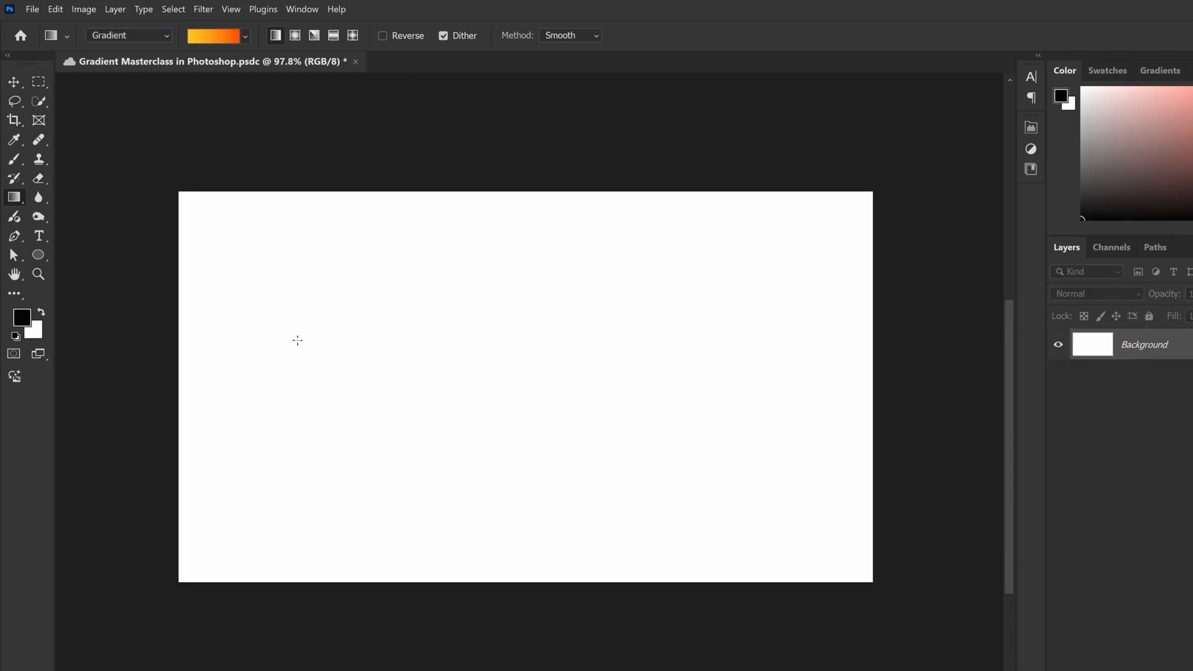
pyautogui.moveTo(297, 340); pyautogui.dragTo(774, 346)
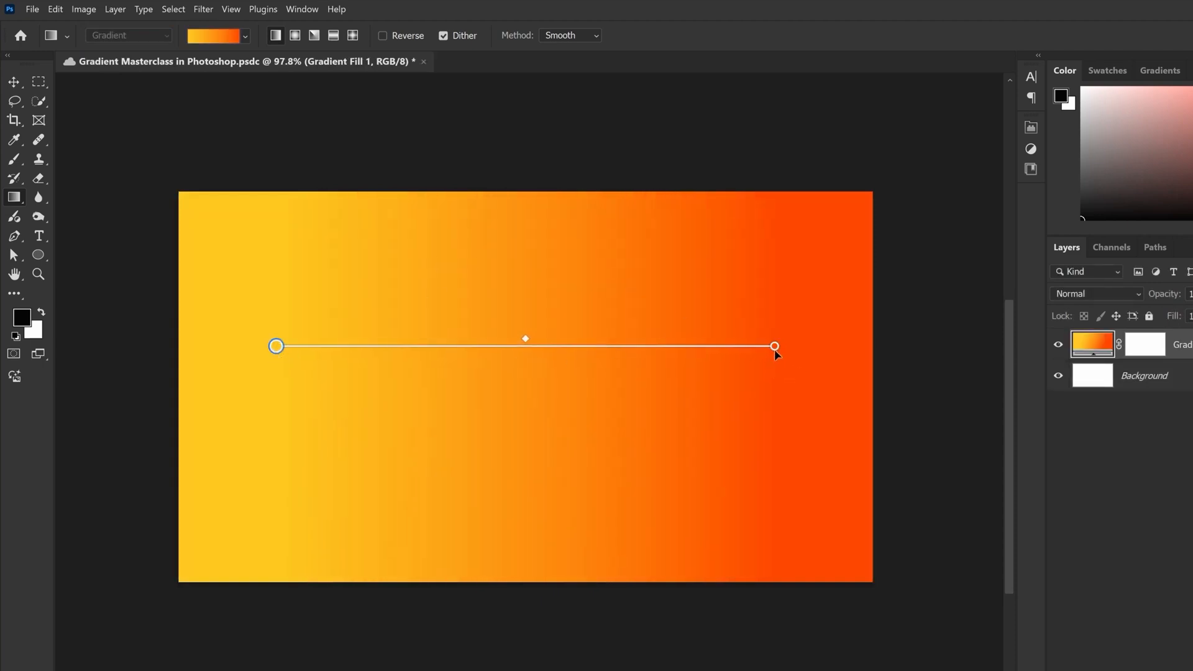
# Pull the gradient's end point closer to the canvas's right edge and shift the whole gradient line slightly downward
pyautogui.moveTo(774, 346); pyautogui.dragTo(795, 354)
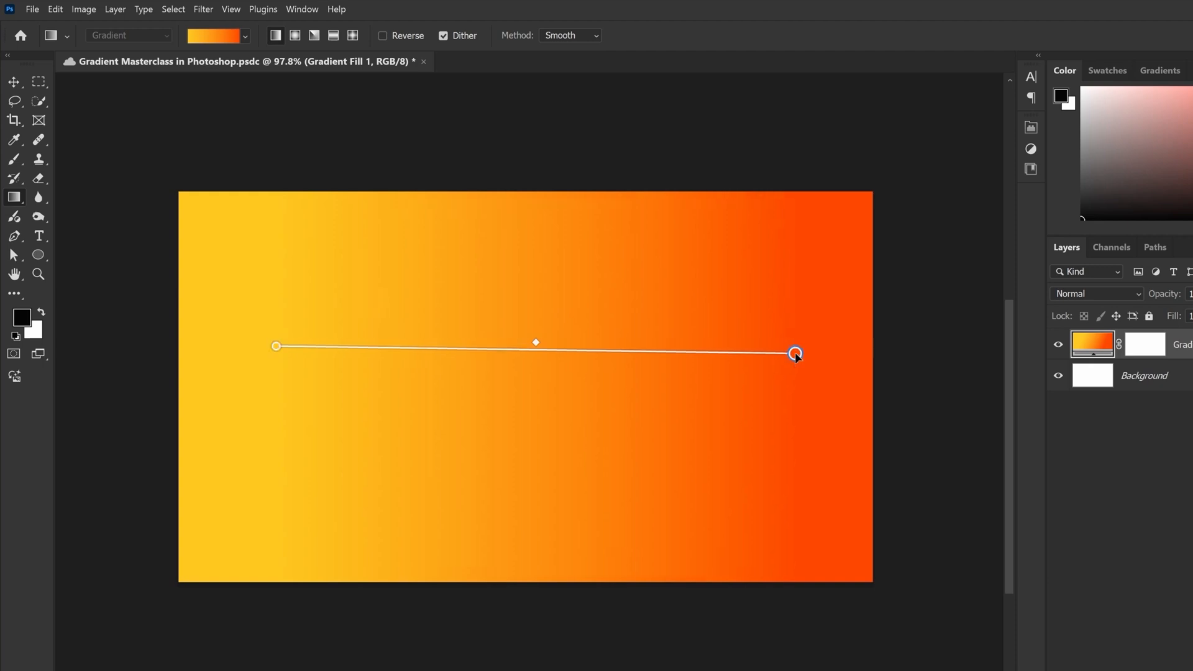
pyautogui.scroll(-3, 551, 317)
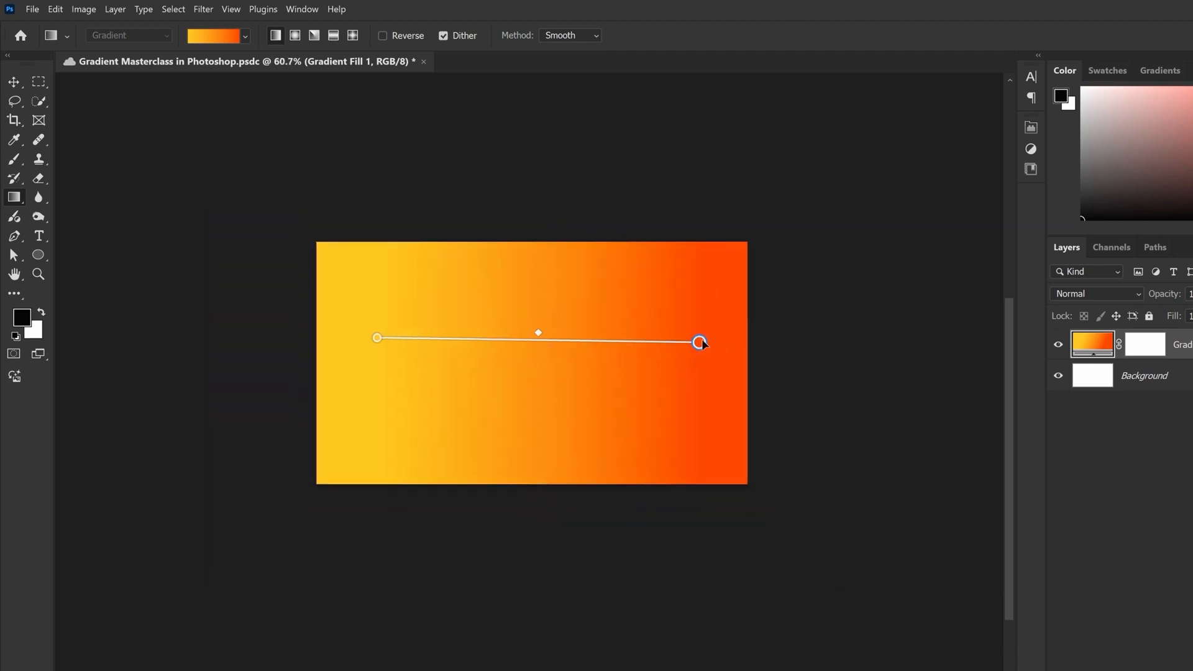
pyautogui.moveTo(695, 352); pyautogui.dragTo(679, 314)
pyautogui.scroll(2, 700, 380)
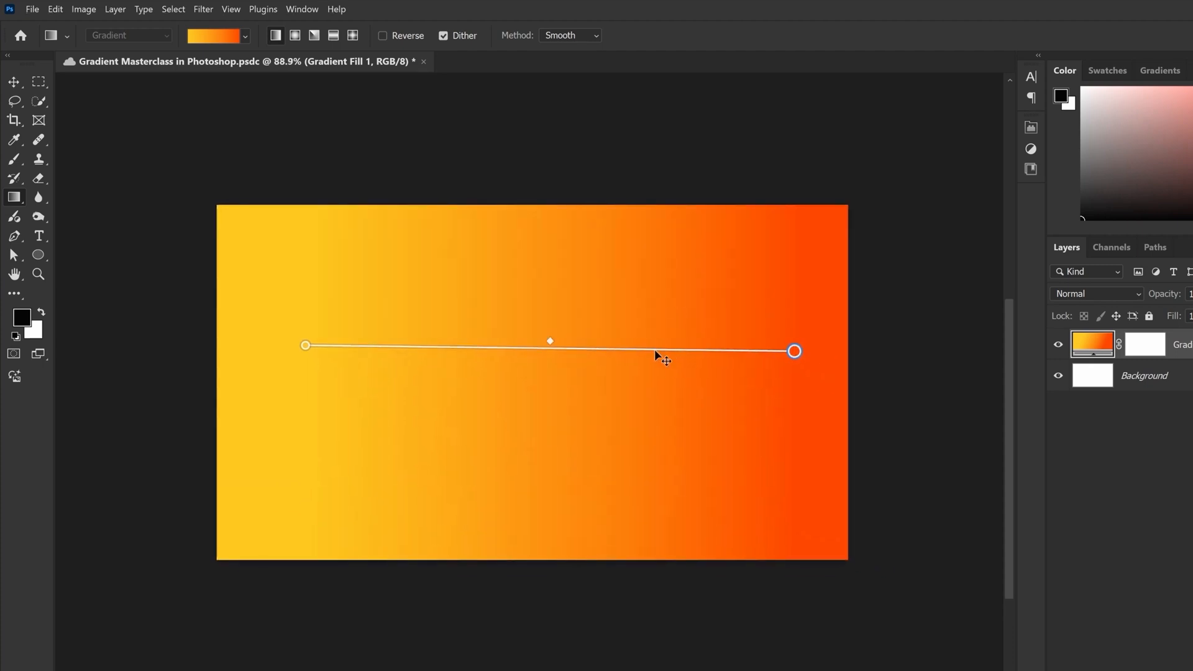
pyautogui.moveTo(654, 349); pyautogui.dragTo(645, 372)
# Add a color stop about three quarters along the gradient line, recolor it green, and remove it again
pyautogui.click(651, 378)
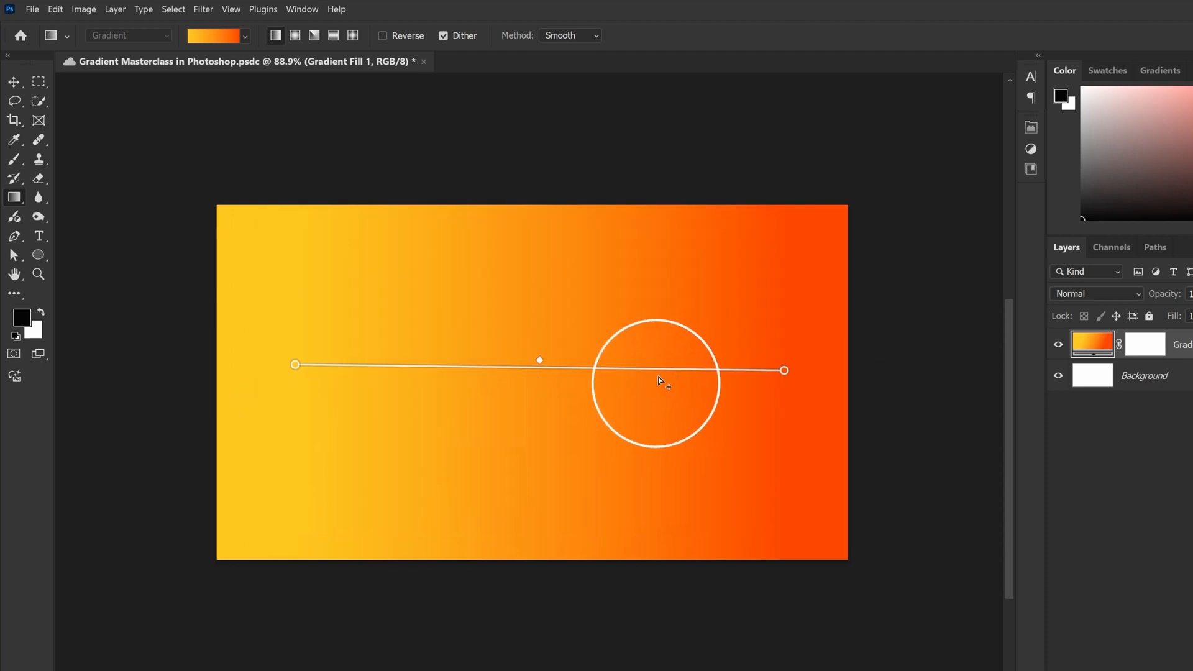
pyautogui.click(658, 373)
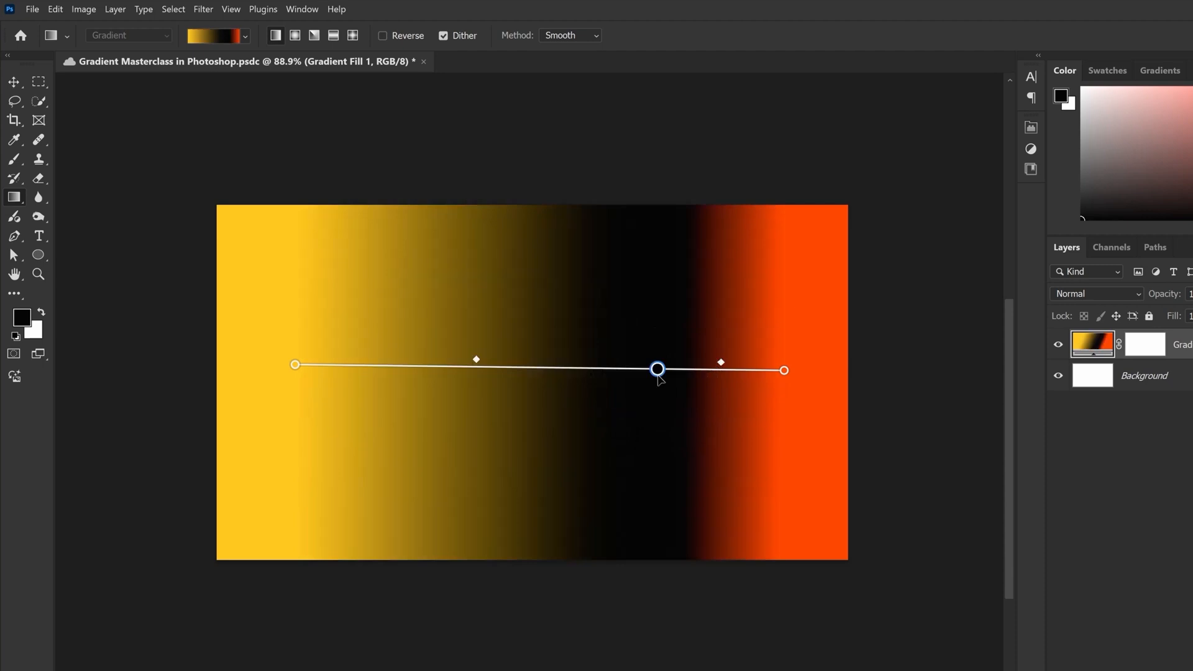
pyautogui.doubleClick(657, 369)
pyautogui.click(1146, 233)
pyautogui.click(1114, 127)
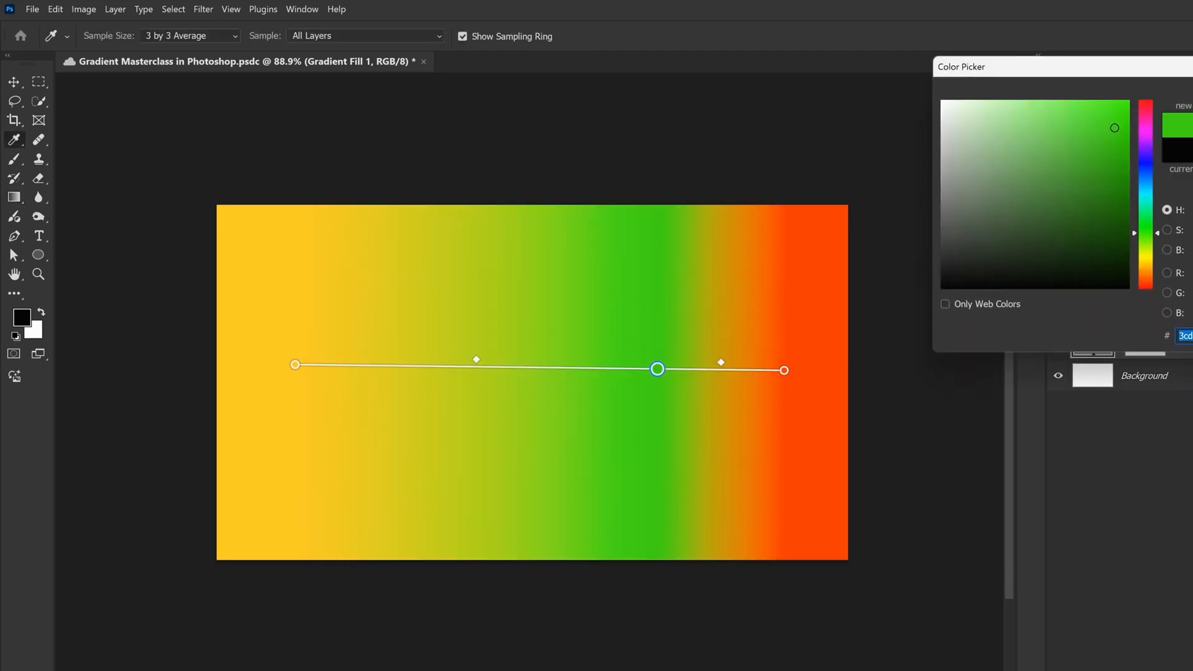
pyautogui.press('Return')
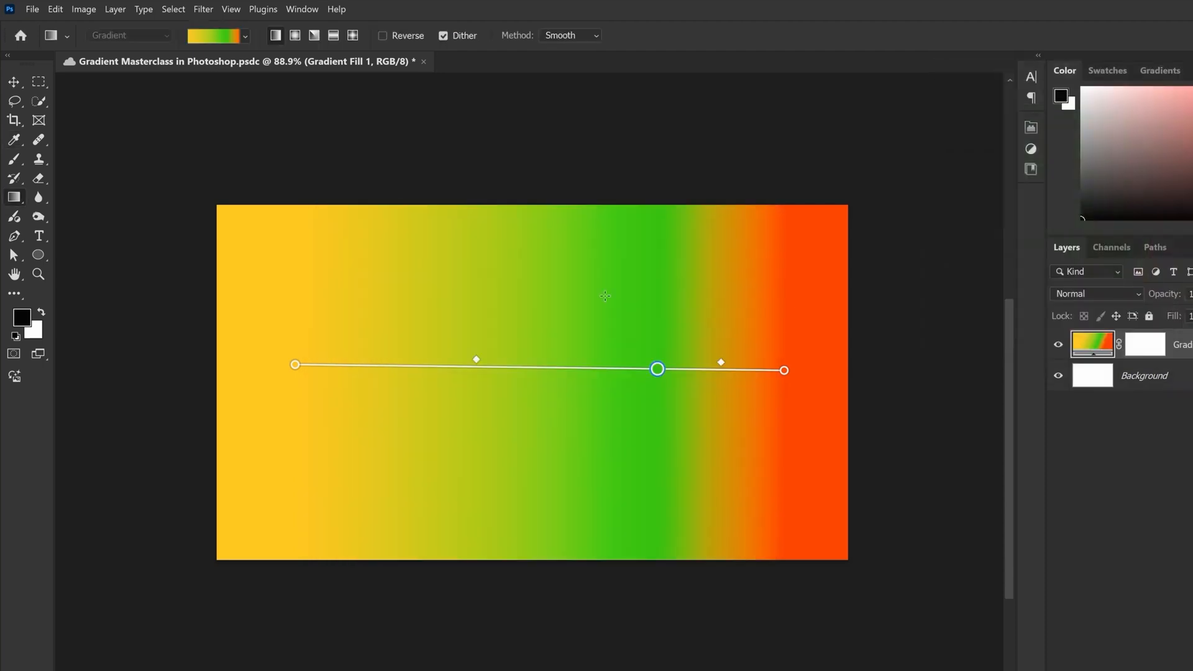
pyautogui.hotkey('ctrl', 'z')
pyautogui.press('Delete')
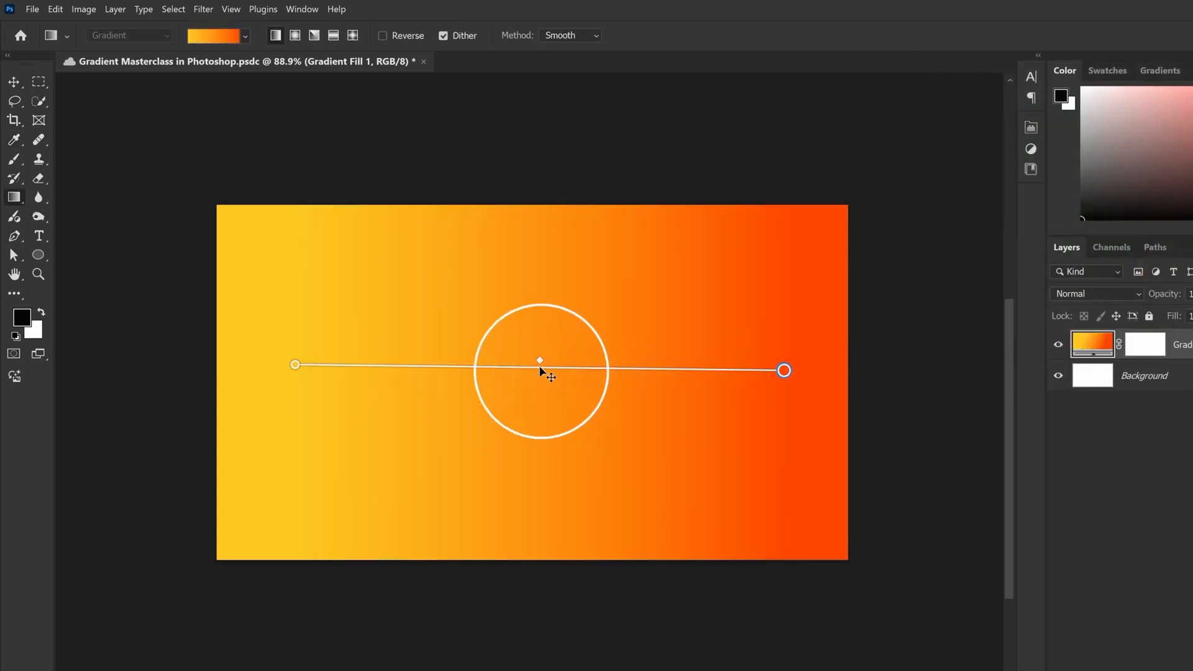
# Move the gradient's midpoint close to the yellow start point to create an abrupt transition there
pyautogui.moveTo(541, 357); pyautogui.dragTo(577, 364)
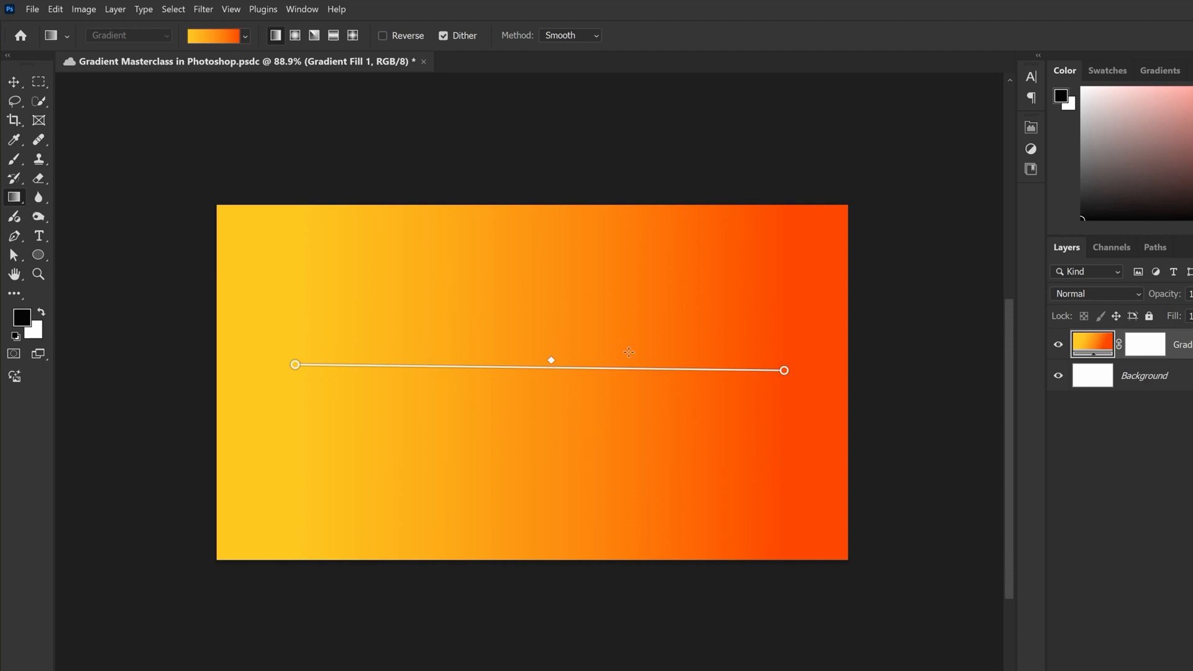
pyautogui.moveTo(519, 364); pyautogui.dragTo(546, 367)
pyautogui.moveTo(556, 360); pyautogui.dragTo(388, 360)
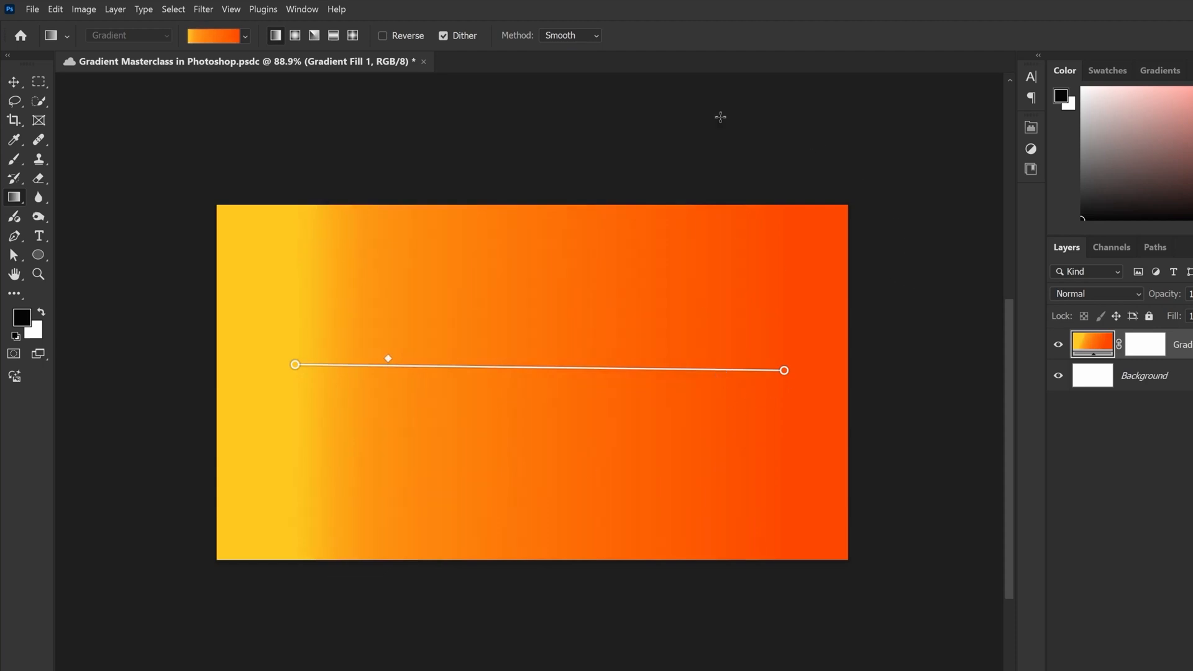
pyautogui.moveTo(388, 359); pyautogui.dragTo(331, 364)
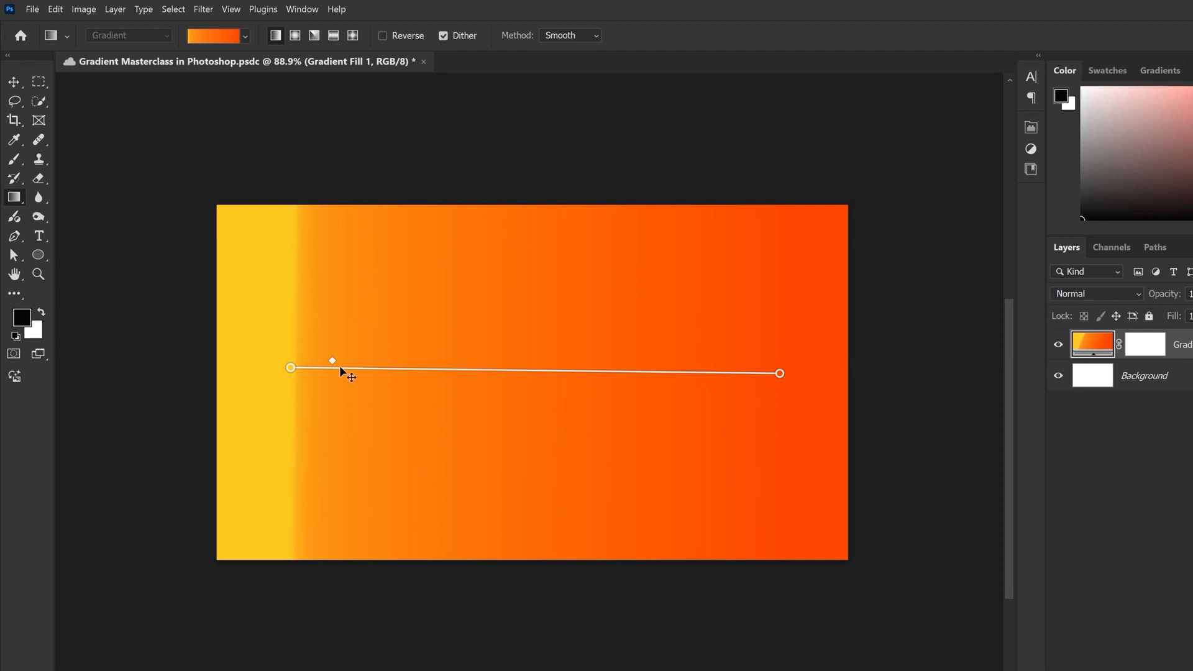
pyautogui.moveTo(334, 365); pyautogui.dragTo(338, 366)
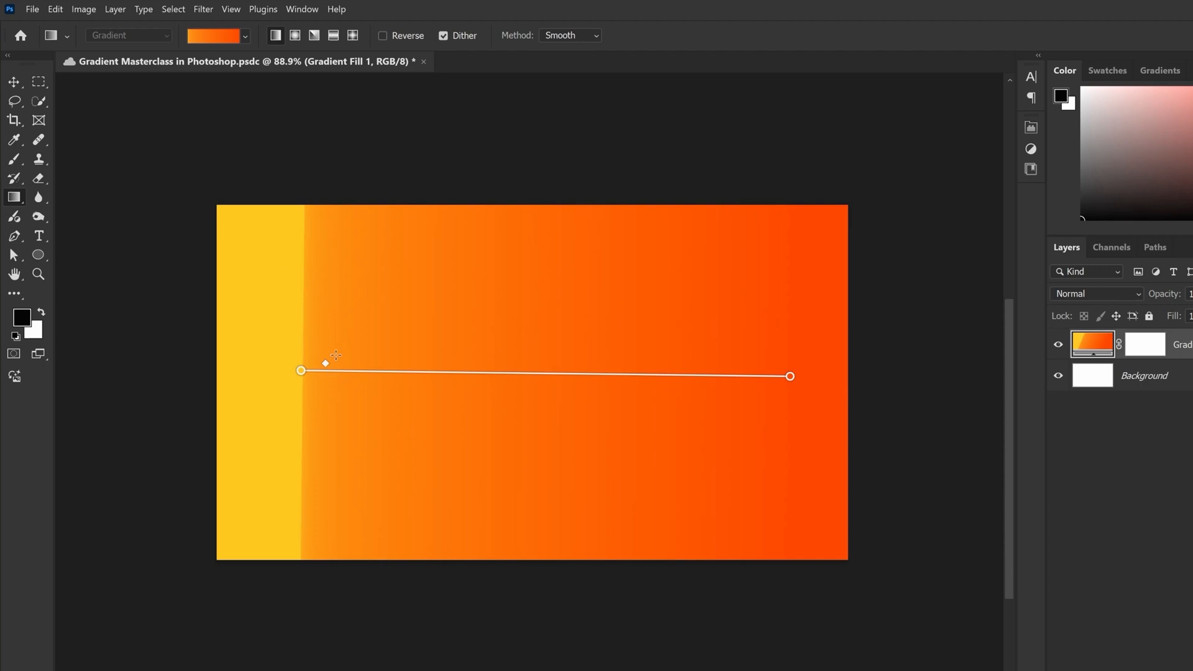
# Return the gradient's midpoint to slightly past the middle of the line for an even blend
pyautogui.moveTo(330, 366); pyautogui.dragTo(567, 369)
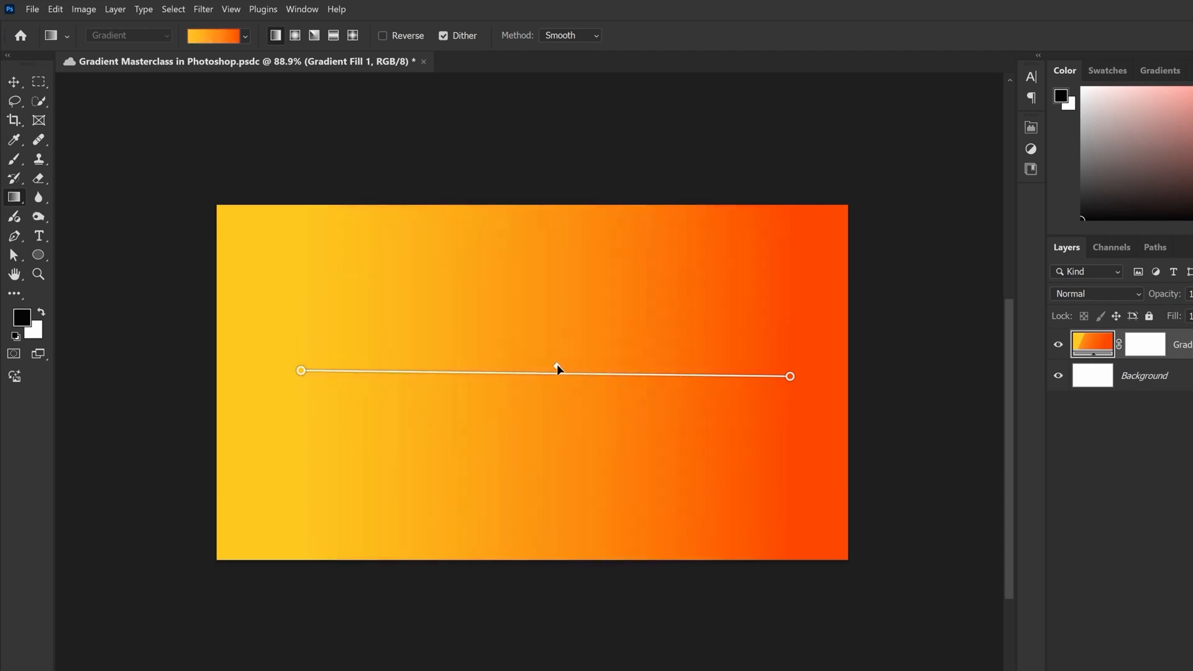
pyautogui.moveTo(558, 366)
pyautogui.mouseDown()
pyautogui.moveTo(445, 358)
pyautogui.moveTo(565, 356)
pyautogui.mouseUp()
pyautogui.moveTo(562, 385)
pyautogui.mouseDown()
pyautogui.moveTo(394, 391)
pyautogui.moveTo(575, 396)
pyautogui.mouseUp()
pyautogui.scroll(1, 630, 346)
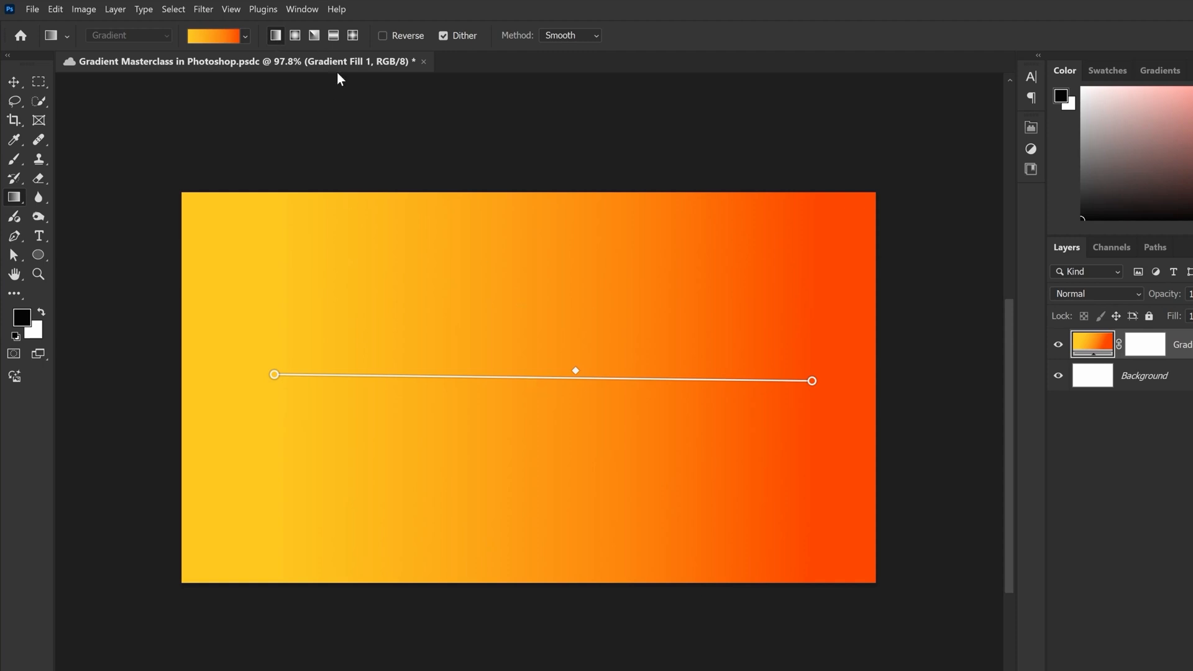
# Change the gradient style to Radial, shrink the circle to nearly the canvas height and center it on the canvas
pyautogui.click(296, 35)
pyautogui.scroll(-5, 727, 388)
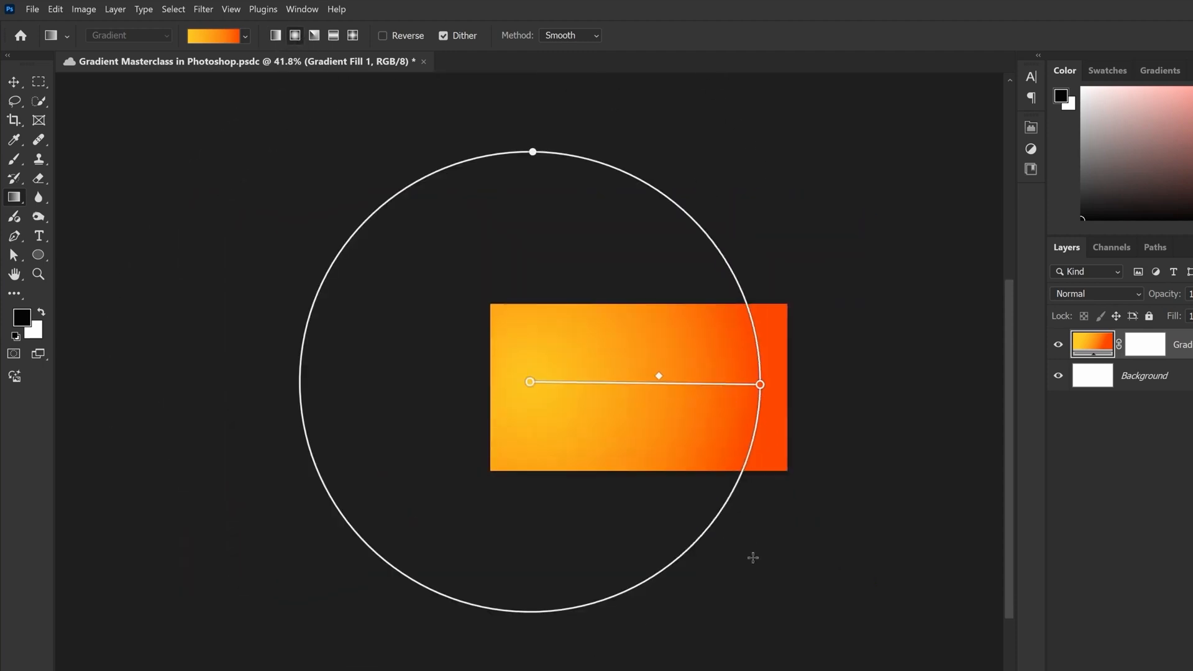
pyautogui.moveTo(715, 523); pyautogui.dragTo(620, 446)
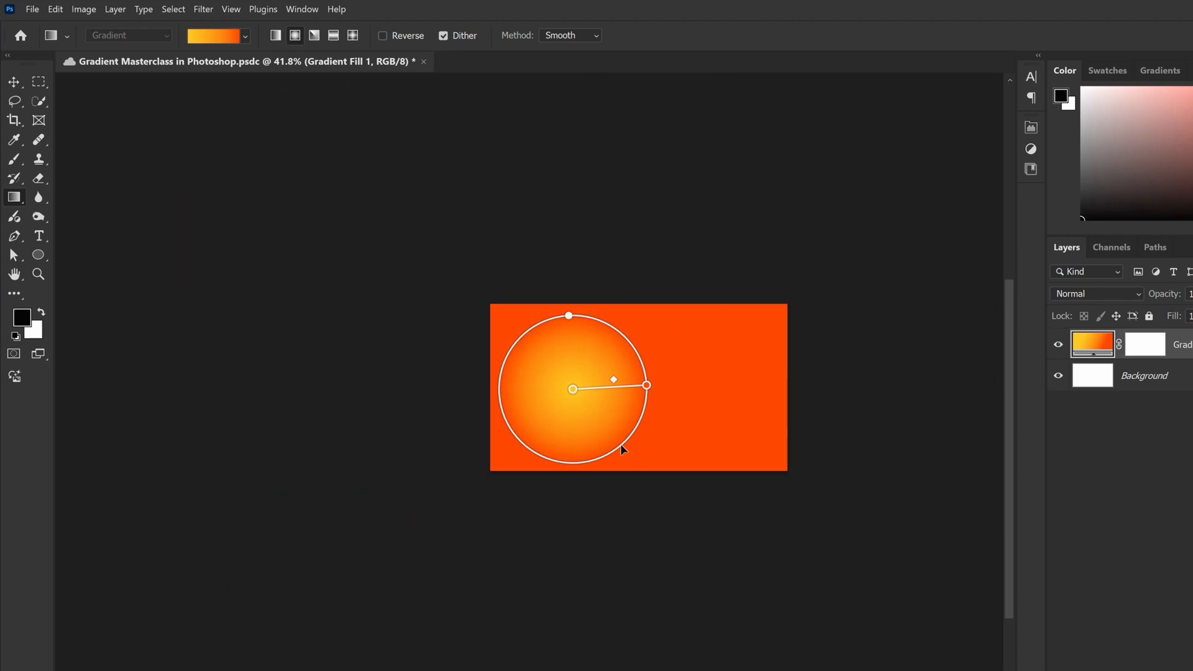
pyautogui.moveTo(572, 389); pyautogui.dragTo(640, 384)
pyautogui.scroll(5, 646, 381)
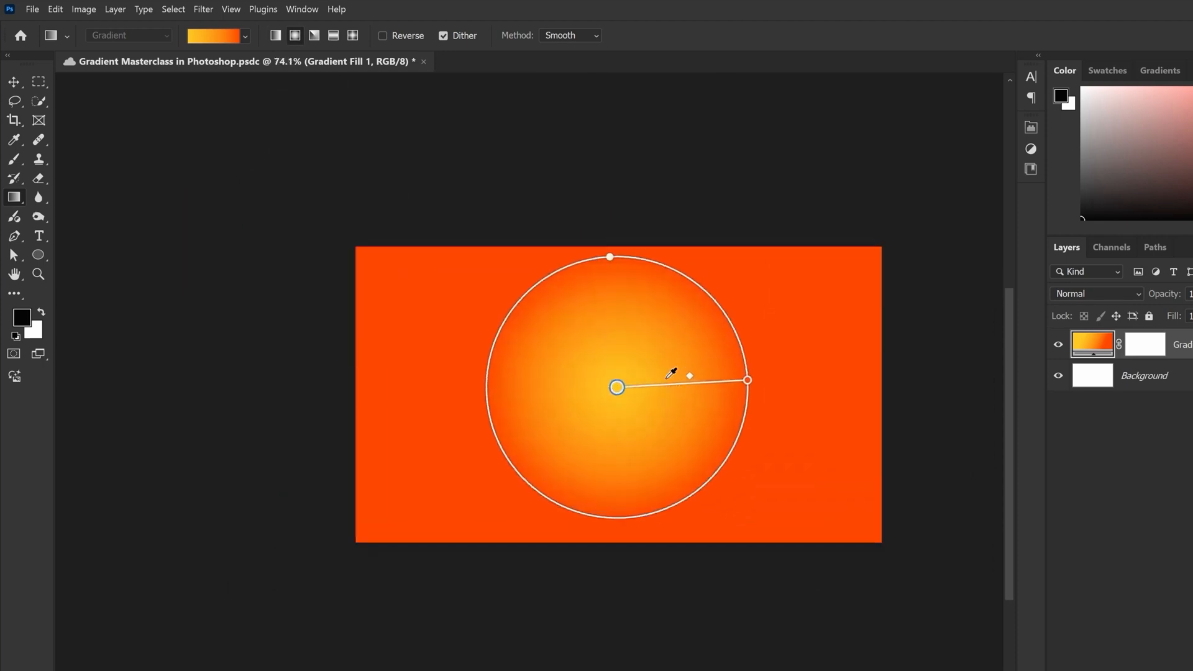
# Rotate the radial gradient's end point upward, enlarge the circle slightly, and shift the midpoint inward and back toward the edge
pyautogui.moveTo(769, 380); pyautogui.dragTo(744, 342)
pyautogui.moveTo(675, 354); pyautogui.dragTo(625, 395)
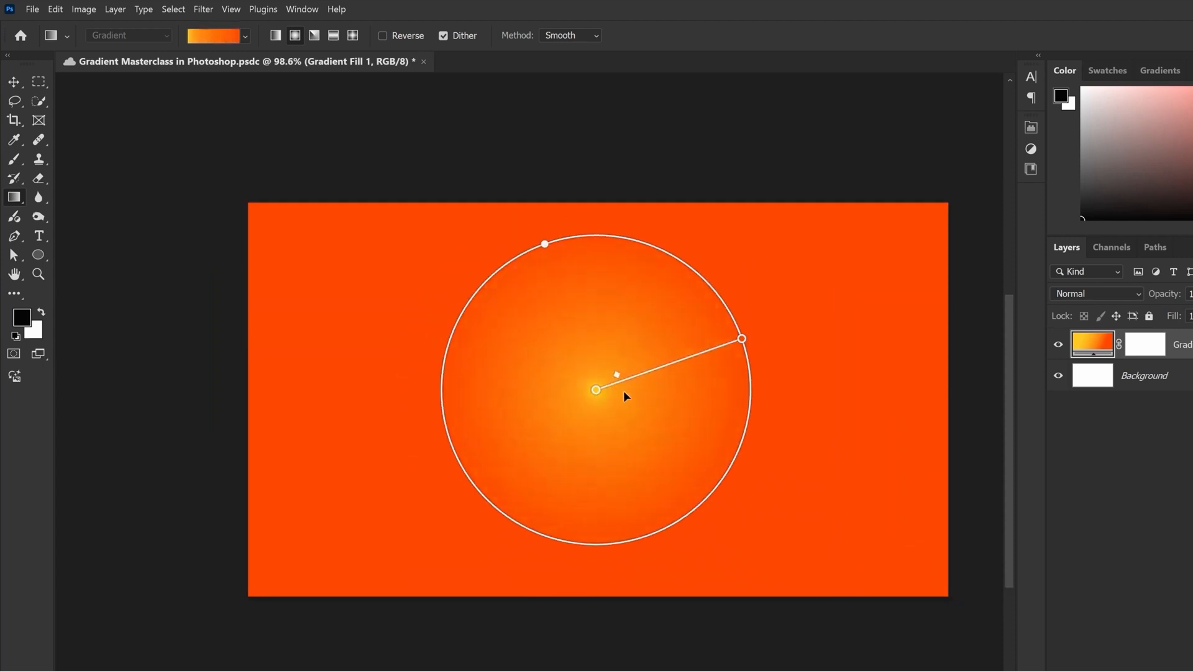
pyautogui.moveTo(615, 394); pyautogui.dragTo(759, 341)
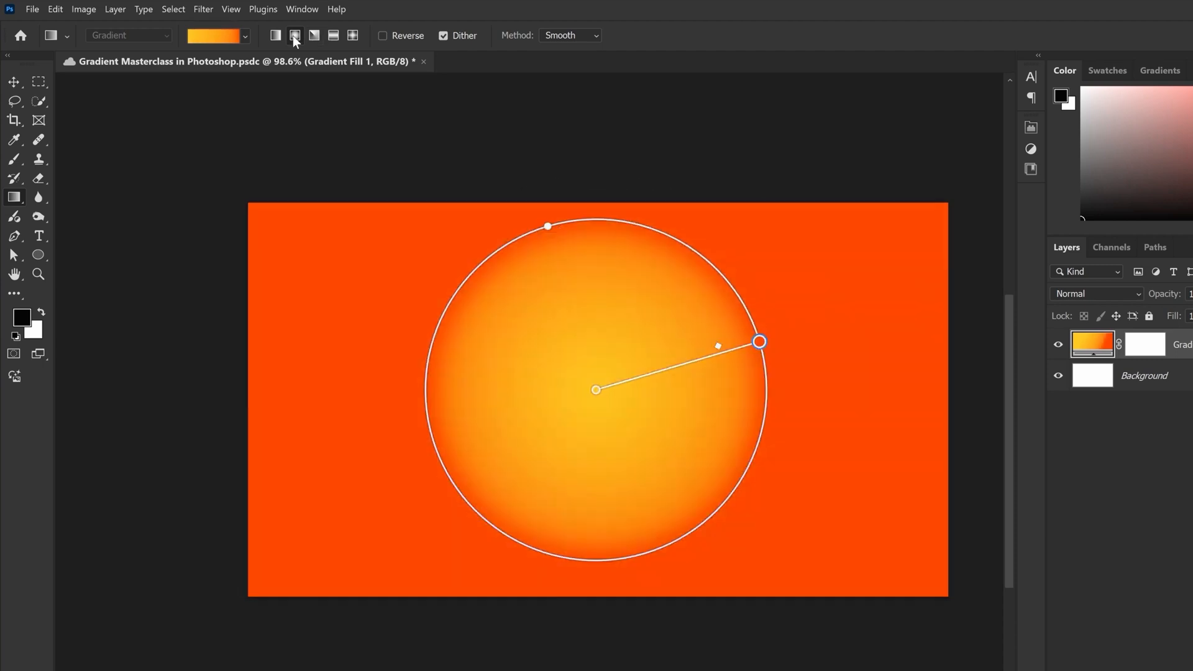
# Preview the Angle and Diamond styles, and return to Linear with the start point pulled outward and the midpoint near the center
pyautogui.click(314, 35)
pyautogui.click(352, 35)
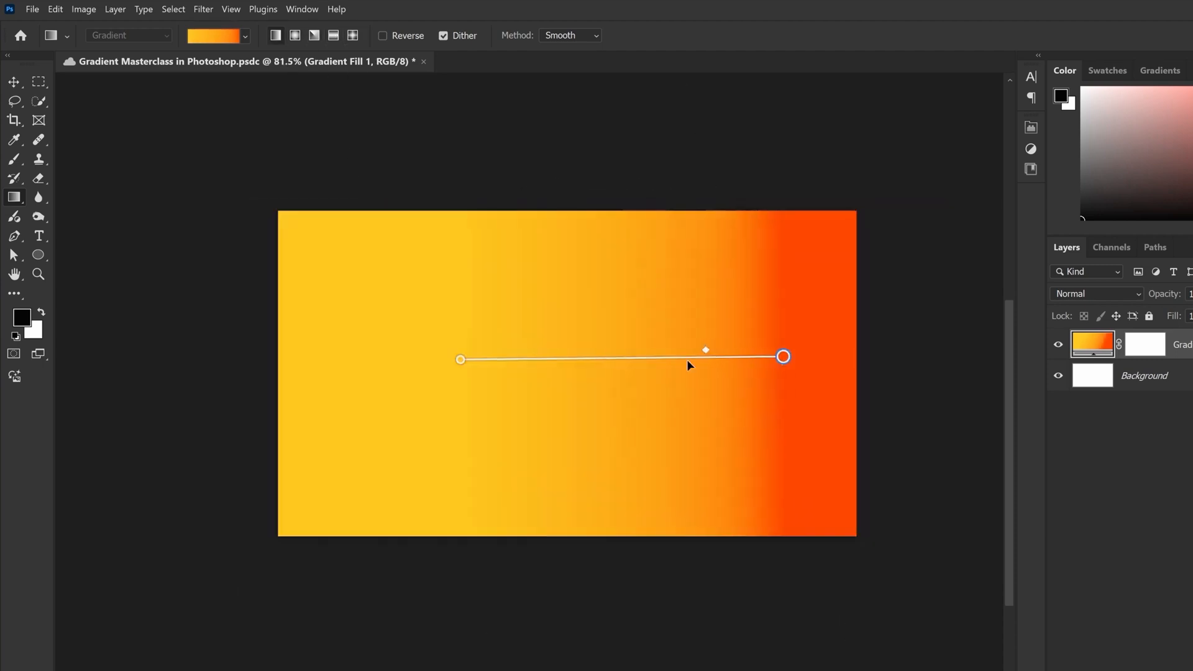
pyautogui.moveTo(703, 352); pyautogui.dragTo(591, 353)
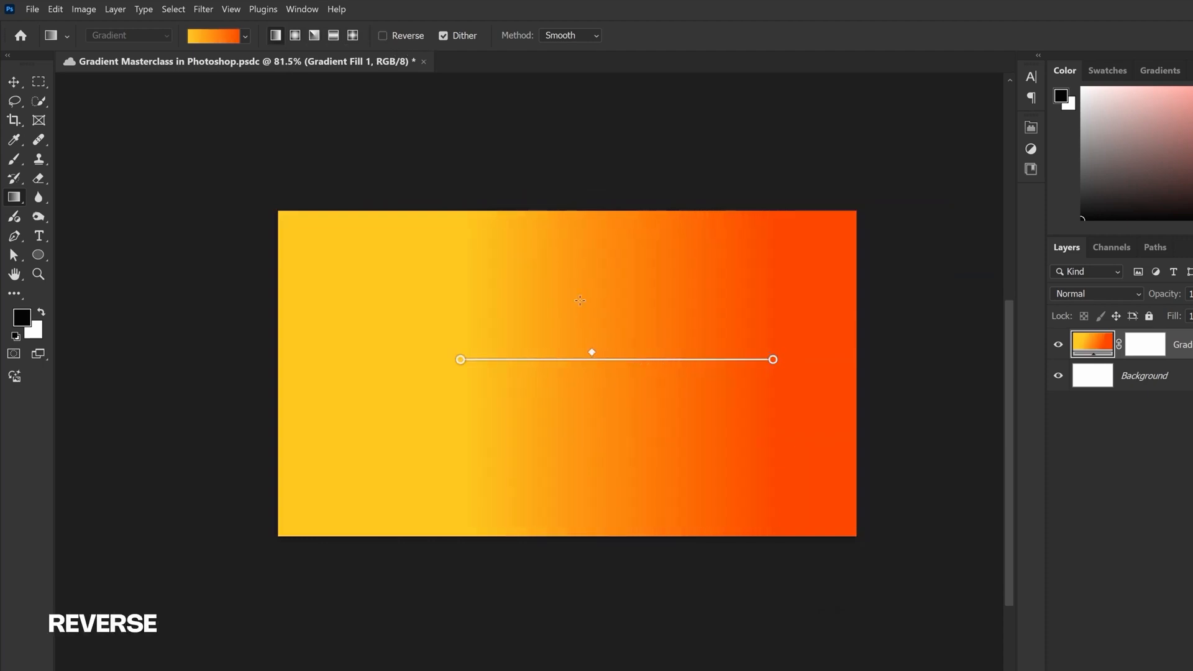
pyautogui.moveTo(448, 364); pyautogui.dragTo(386, 370)
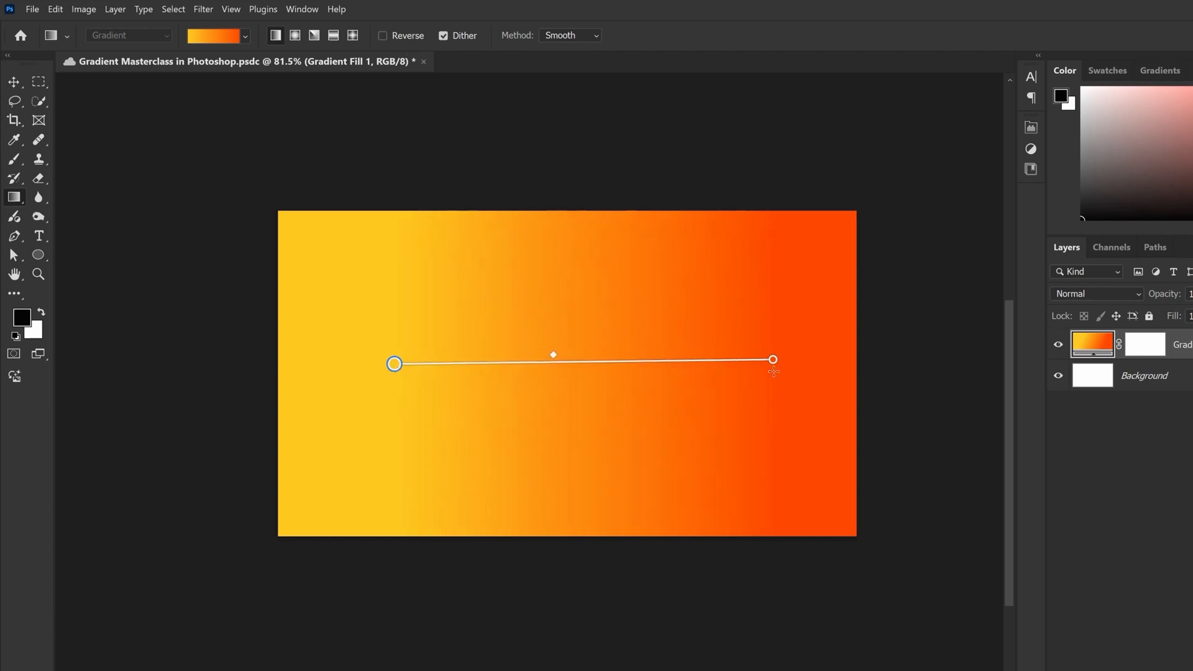
# Toggle the Reverse option on and off twice to compare the swapped gradient colors
pyautogui.click(384, 35)
pyautogui.click(384, 35)
pyautogui.click(384, 35)
pyautogui.click(383, 35)
pyautogui.click(384, 35)
pyautogui.click(384, 36)
# Shorten the gradient line to a narrow transition for inspection, and stretch its end point back toward the canvas's right edge
pyautogui.scroll(3, 590, 272)
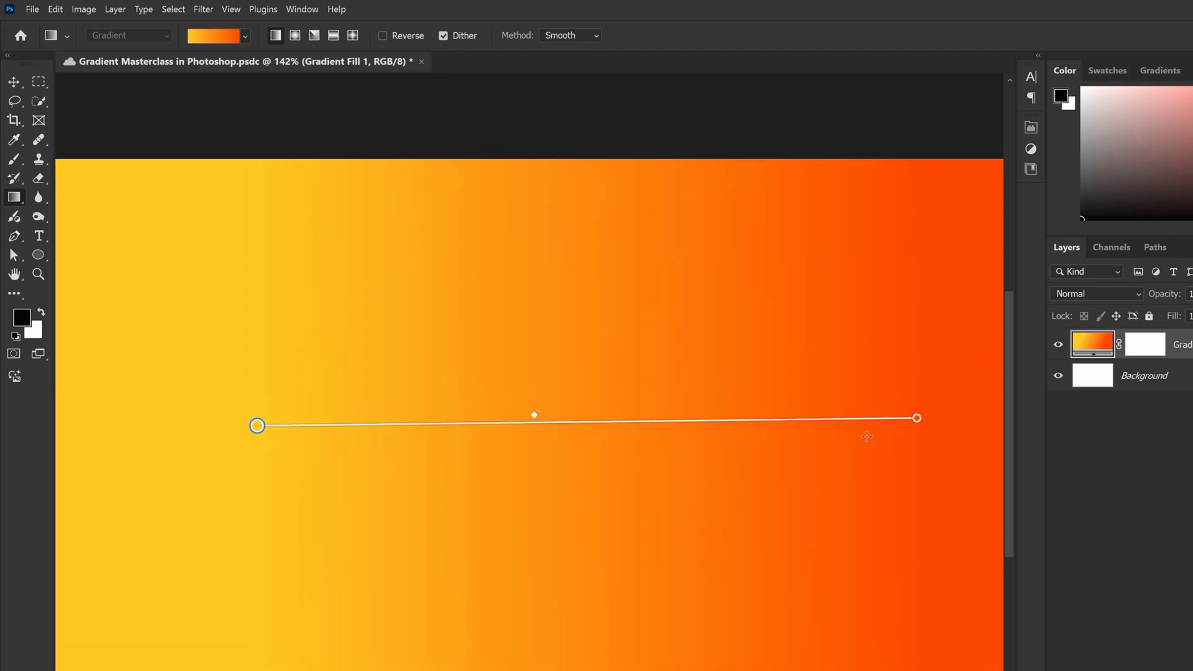
pyautogui.click(674, 421)
pyautogui.moveTo(601, 428); pyautogui.dragTo(515, 427)
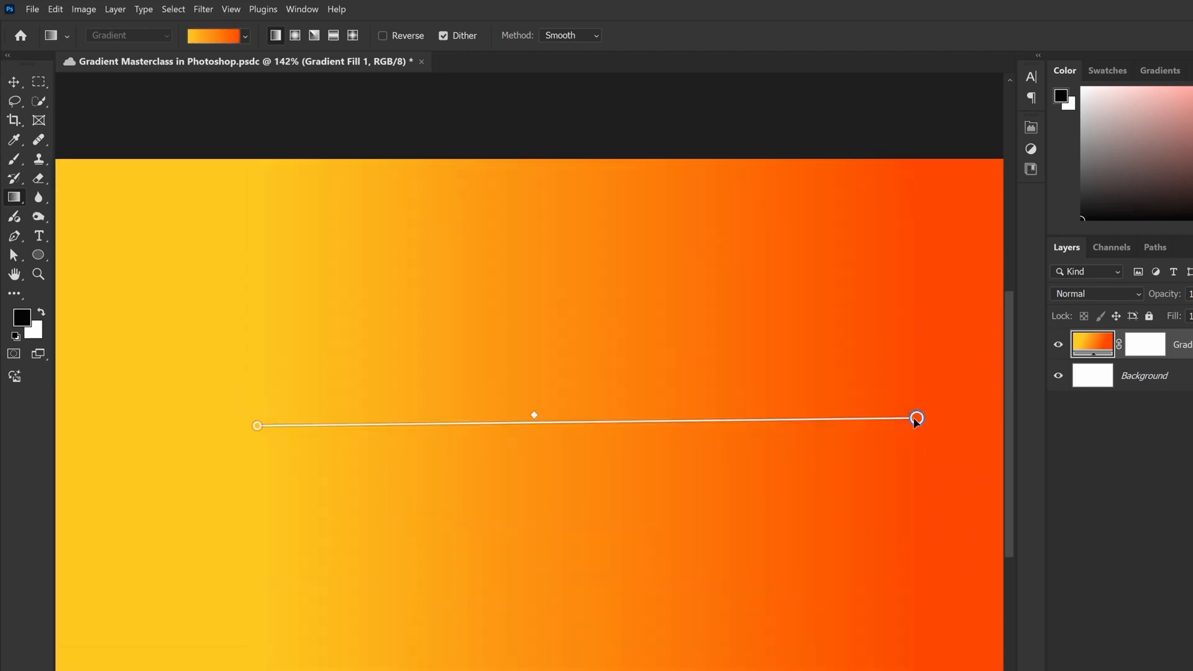
pyautogui.moveTo(917, 419); pyautogui.dragTo(397, 415)
pyautogui.scroll(3, 240, 394)
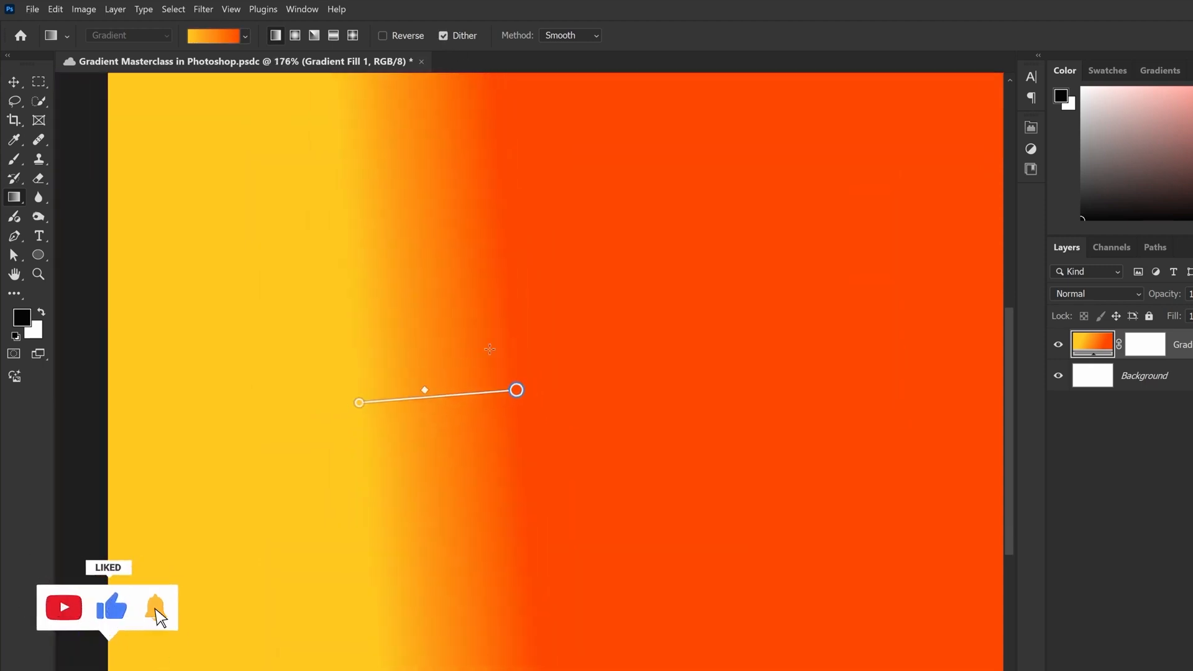
pyautogui.moveTo(516, 390); pyautogui.dragTo(812, 405)
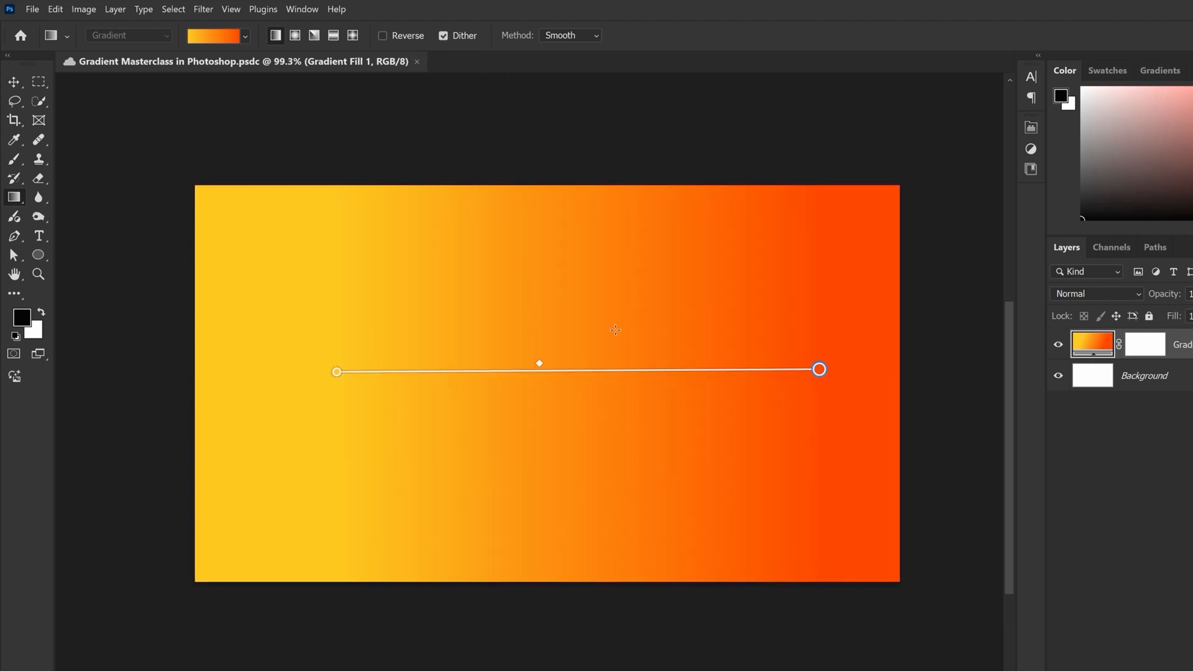
# Keep the gradient method at Smooth and pull the end point very close to the start point for a narrow slanted transition
pyautogui.press('alt')
pyautogui.click(576, 37)
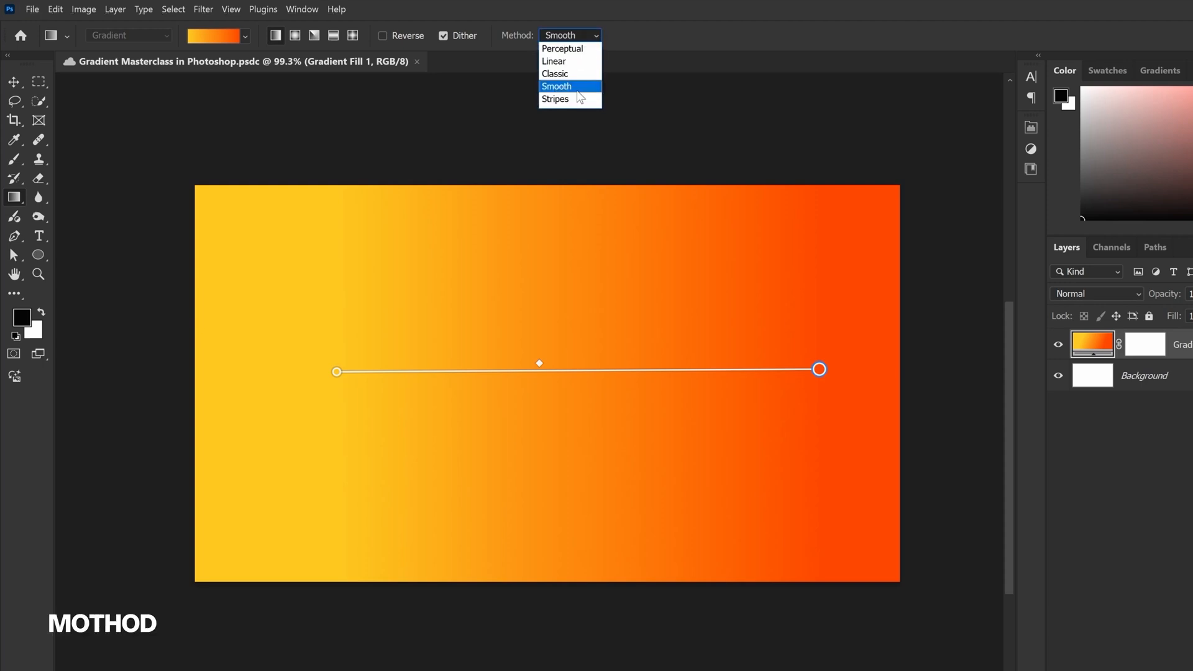
pyautogui.click(556, 87)
pyautogui.moveTo(819, 369); pyautogui.dragTo(353, 366)
pyautogui.moveTo(498, 403)
pyautogui.mouseDown()
pyautogui.moveTo(518, 402)
pyautogui.moveTo(490, 403)
pyautogui.mouseUp()
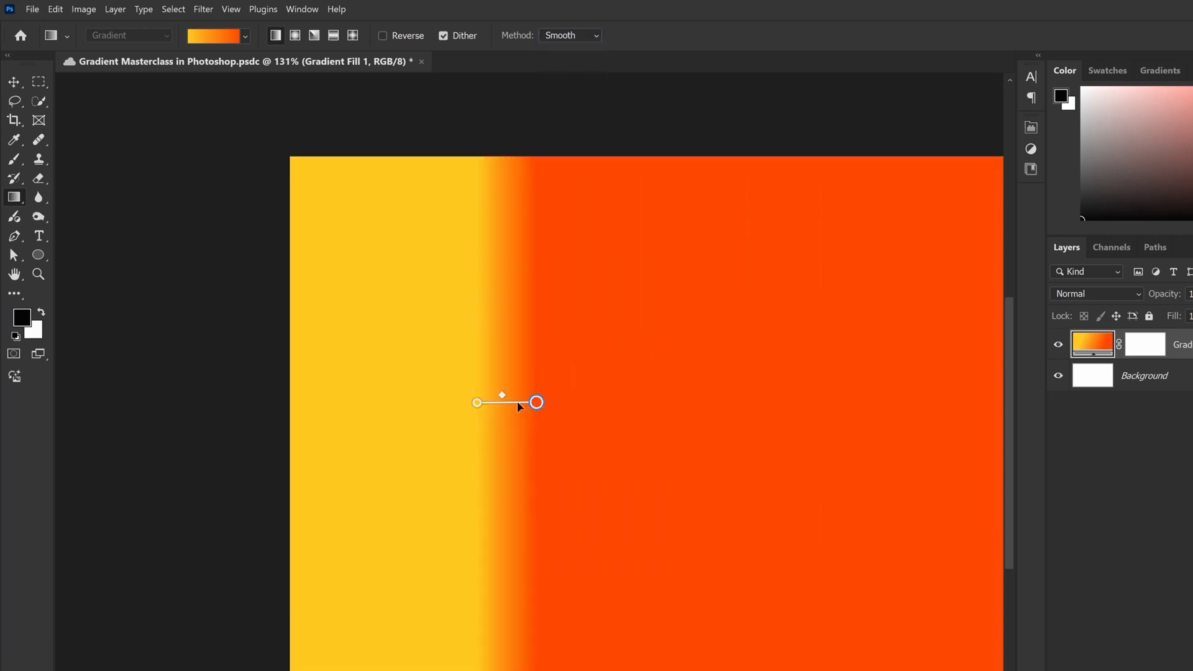
pyautogui.scroll(5, 493, 327)
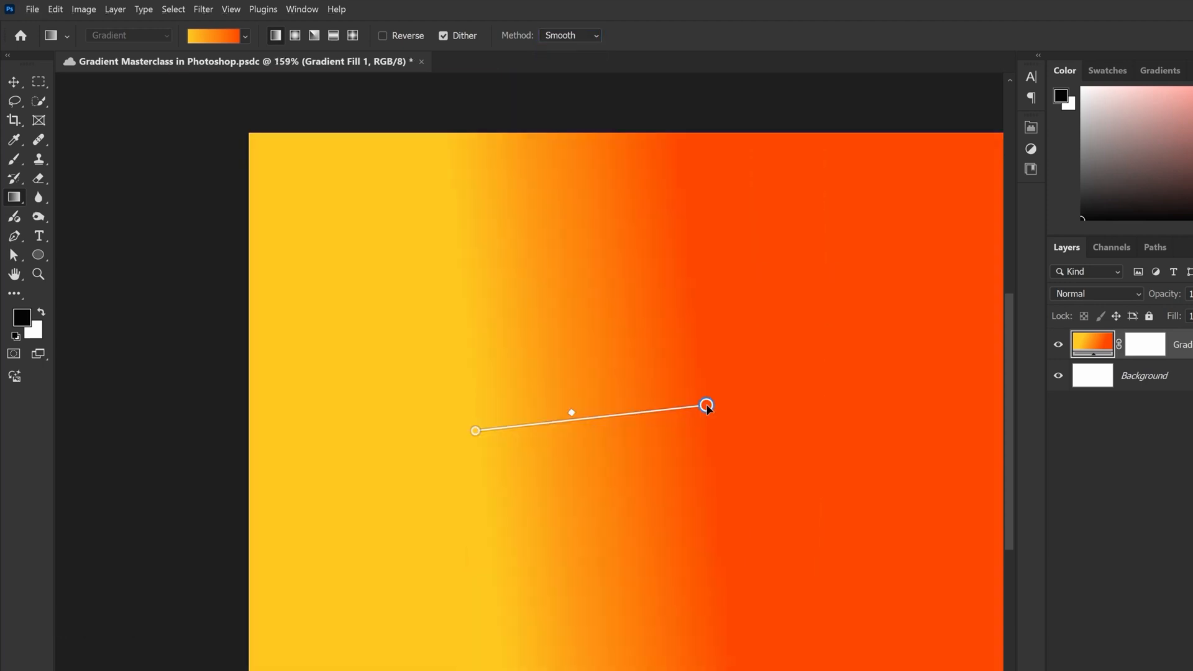
pyautogui.moveTo(706, 407); pyautogui.dragTo(502, 427)
# Compare the Linear, Perceptual and Stripes gradient methods on the narrow transition, and return to Smooth
pyautogui.click(569, 35)
pyautogui.click(572, 62)
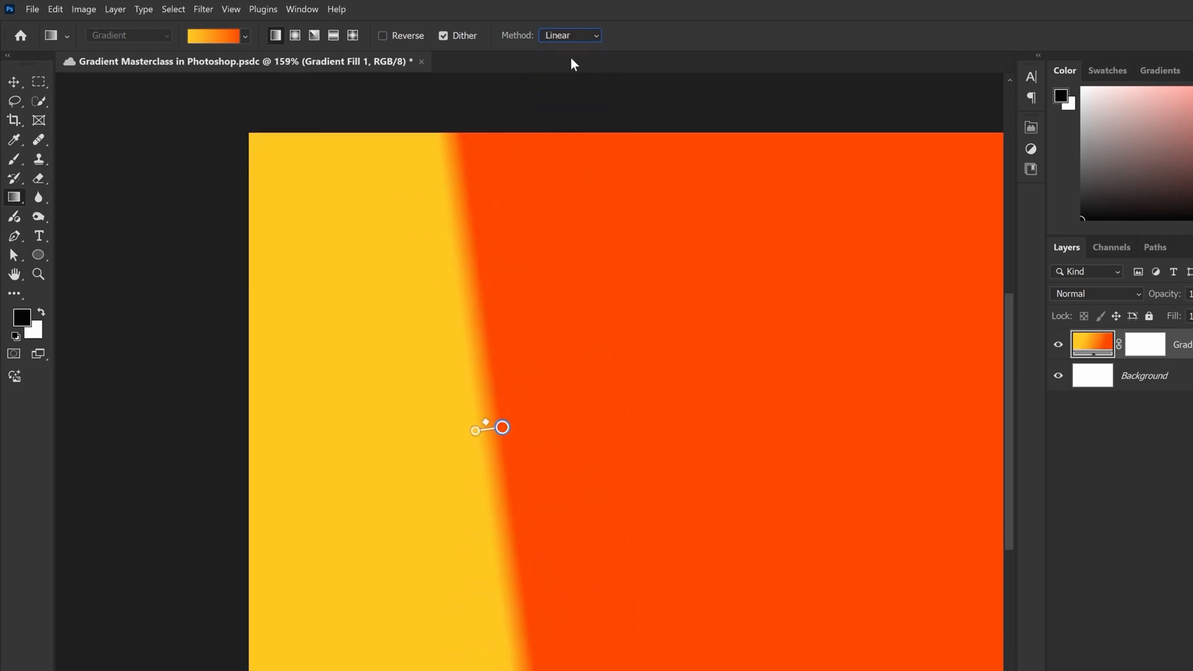
pyautogui.click(571, 36)
pyautogui.click(575, 49)
pyautogui.click(578, 36)
pyautogui.click(568, 99)
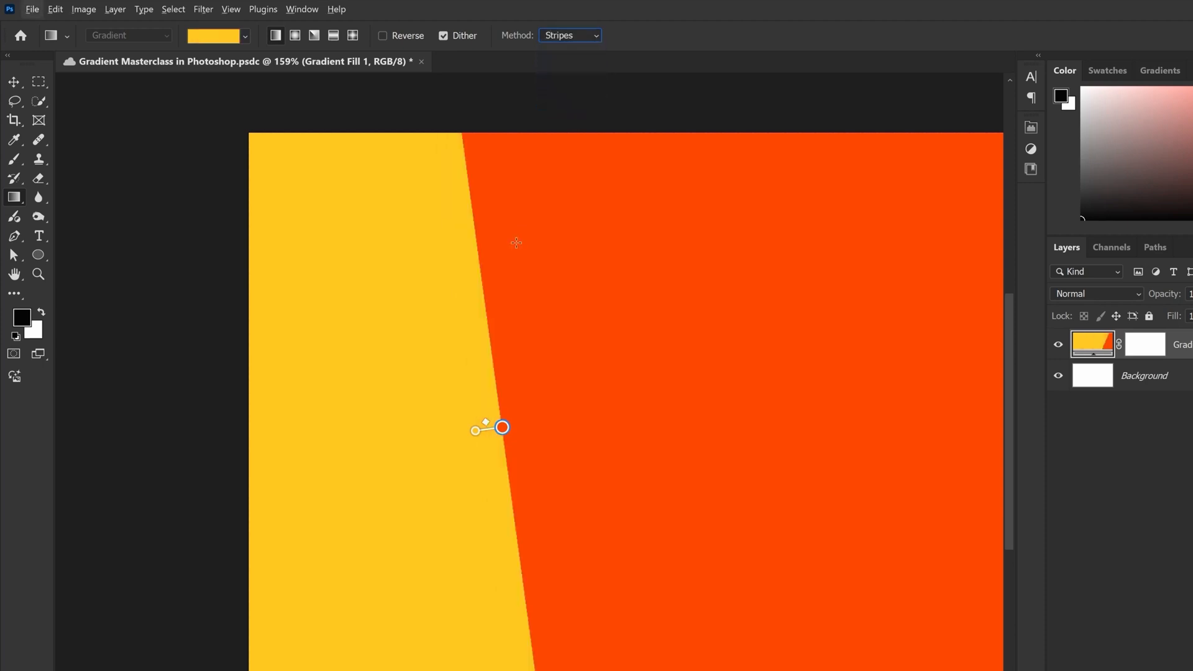
pyautogui.click(568, 35)
pyautogui.click(560, 86)
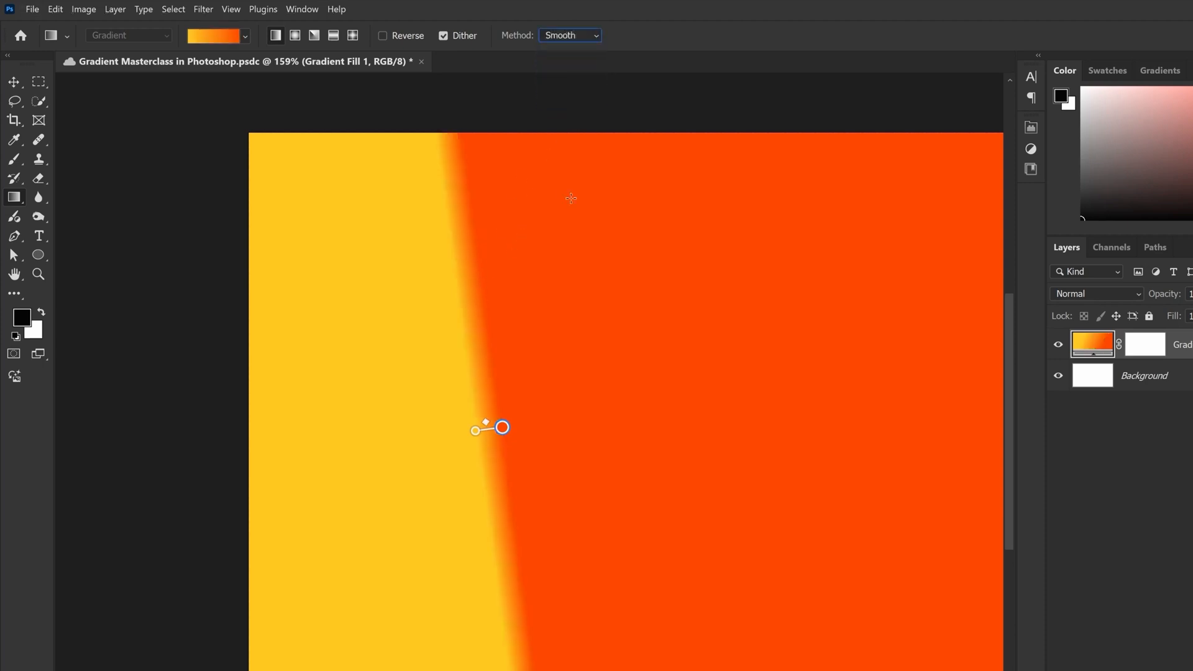
# Set the gradient method to Classic and stretch the end point horizontally to about three quarters of the canvas width
pyautogui.click(581, 35)
pyautogui.click(564, 72)
pyautogui.moveTo(502, 427); pyautogui.dragTo(796, 425)
pyautogui.scroll(-3, 516, 376)
pyautogui.moveTo(687, 408); pyautogui.dragTo(900, 399)
pyautogui.scroll(2, 894, 395)
# Set the gradient method back to Smooth and pull the end point slightly farther toward the canvas's right edge
pyautogui.click(582, 35)
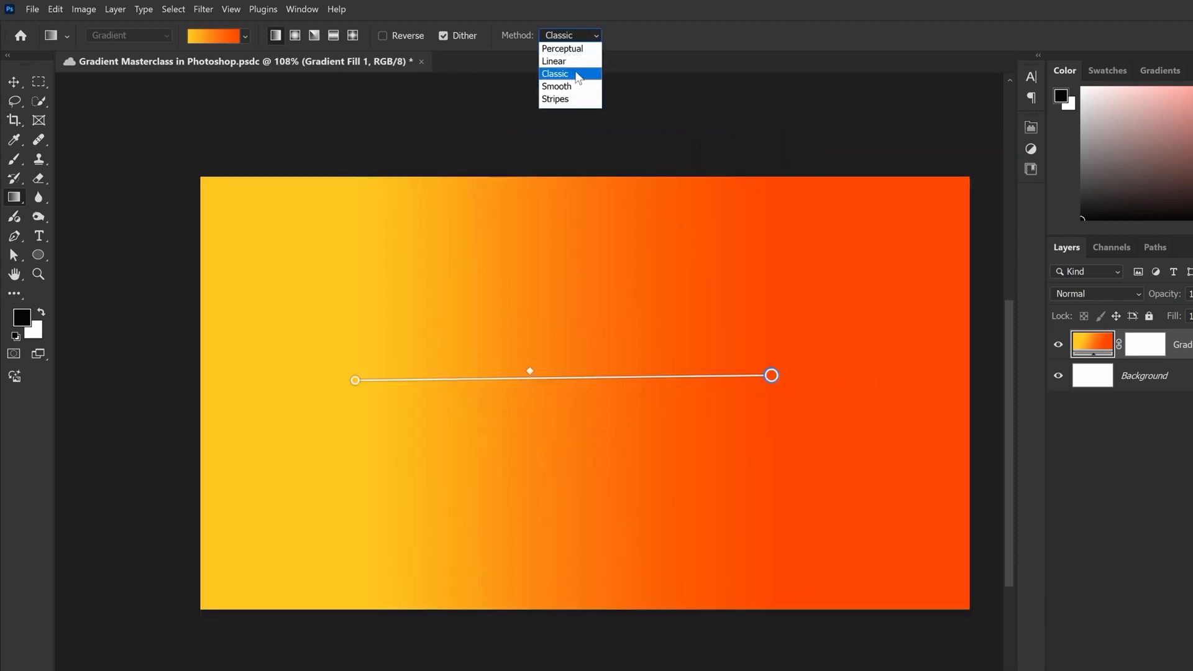
pyautogui.click(569, 84)
pyautogui.moveTo(773, 377); pyautogui.dragTo(838, 377)
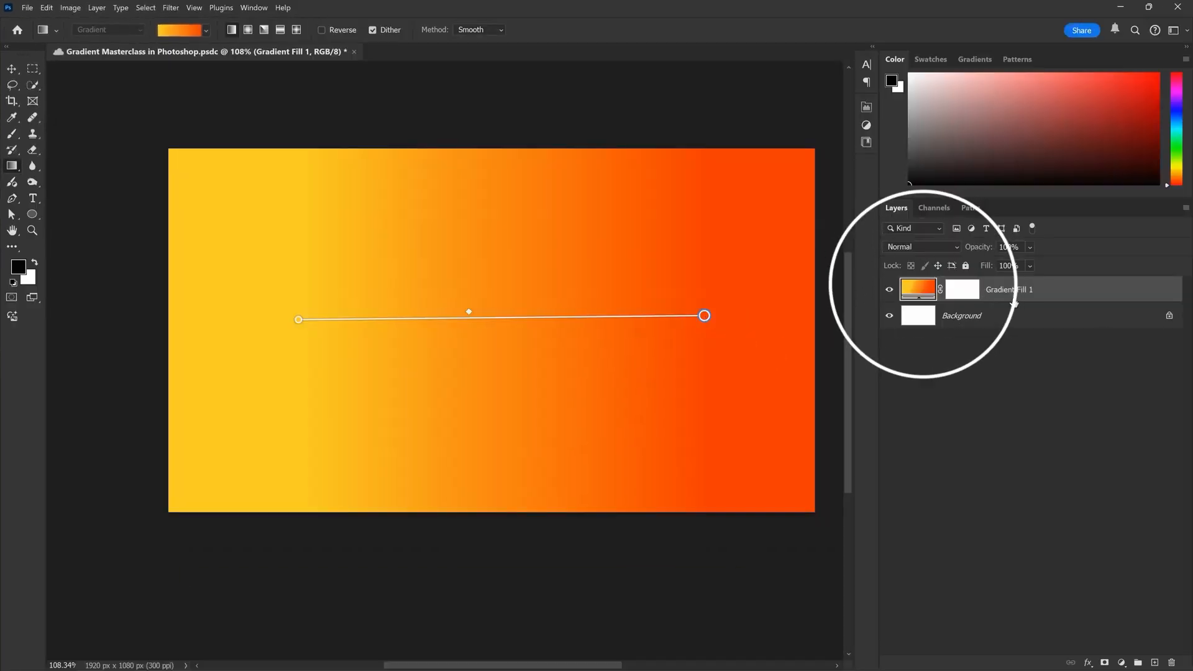
# Select the Background layer
pyautogui.click(980, 318)
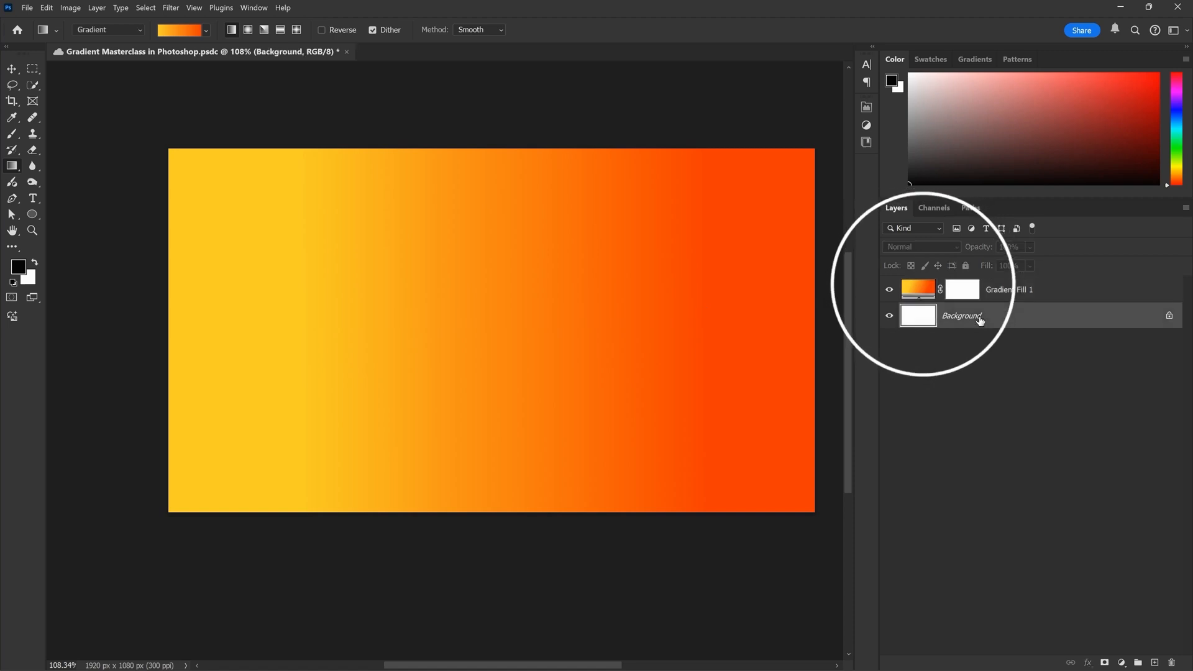
# Select the Gradient Fill 1 layer, review its gradient fill settings dialog, and cancel it without changes
pyautogui.click(982, 290)
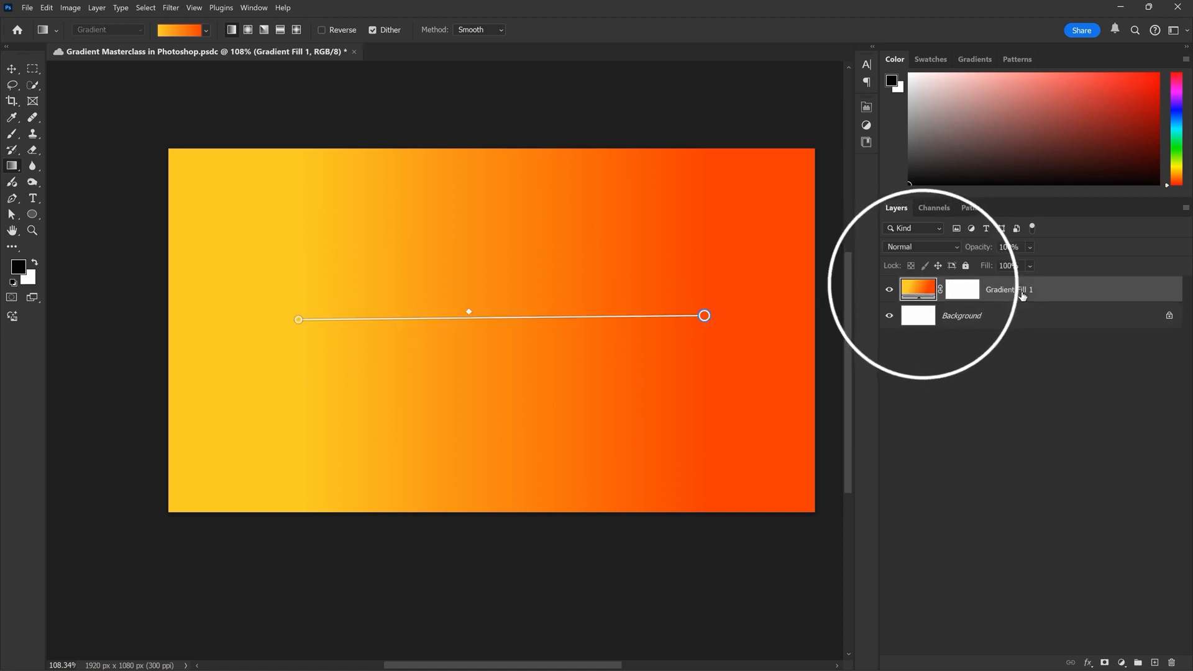
pyautogui.doubleClick(918, 291)
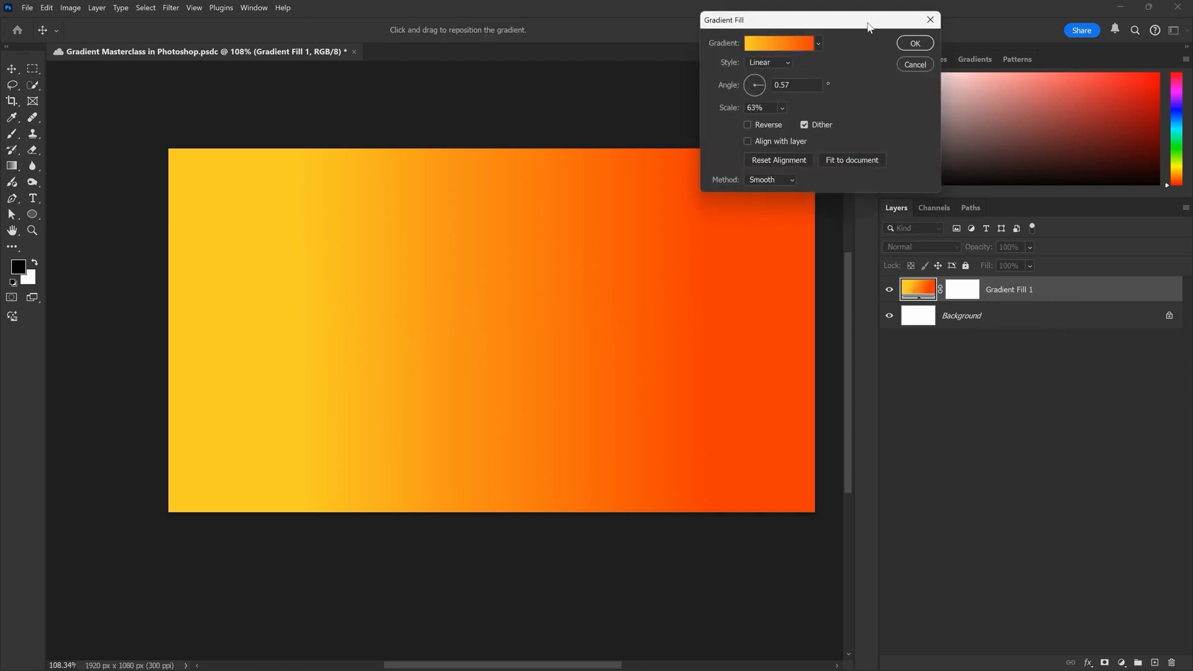
pyautogui.moveTo(870, 20); pyautogui.dragTo(556, 123)
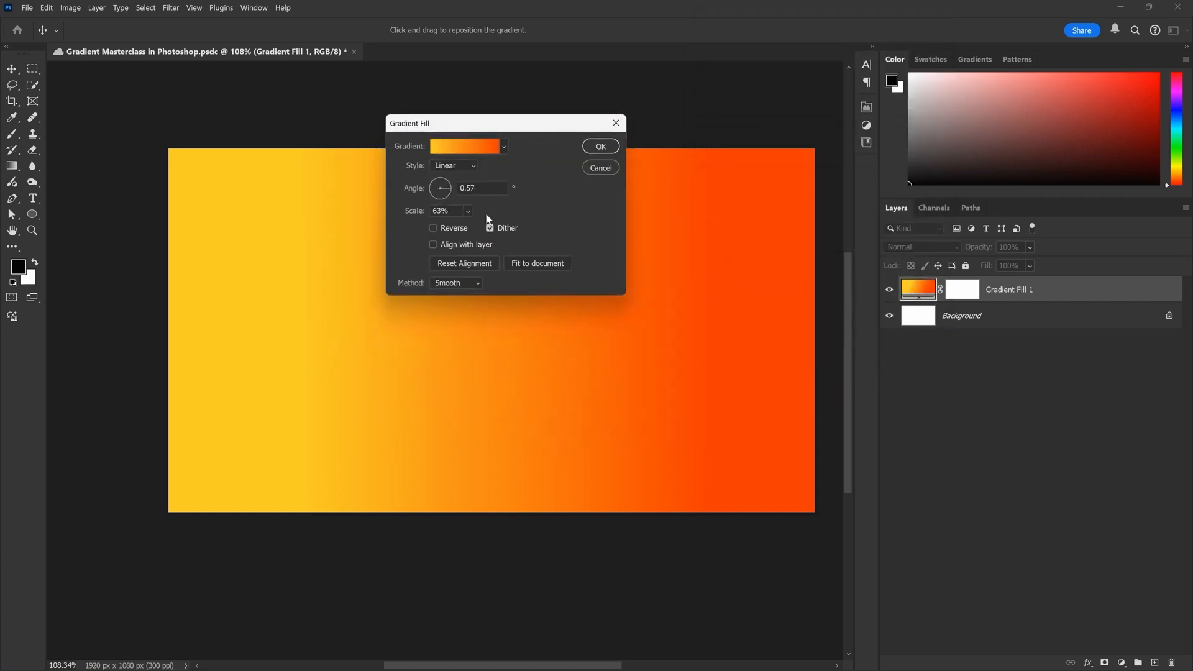
pyautogui.click(600, 168)
pyautogui.doubleClick(918, 288)
pyautogui.moveTo(528, 131); pyautogui.dragTo(572, 129)
pyautogui.click(660, 167)
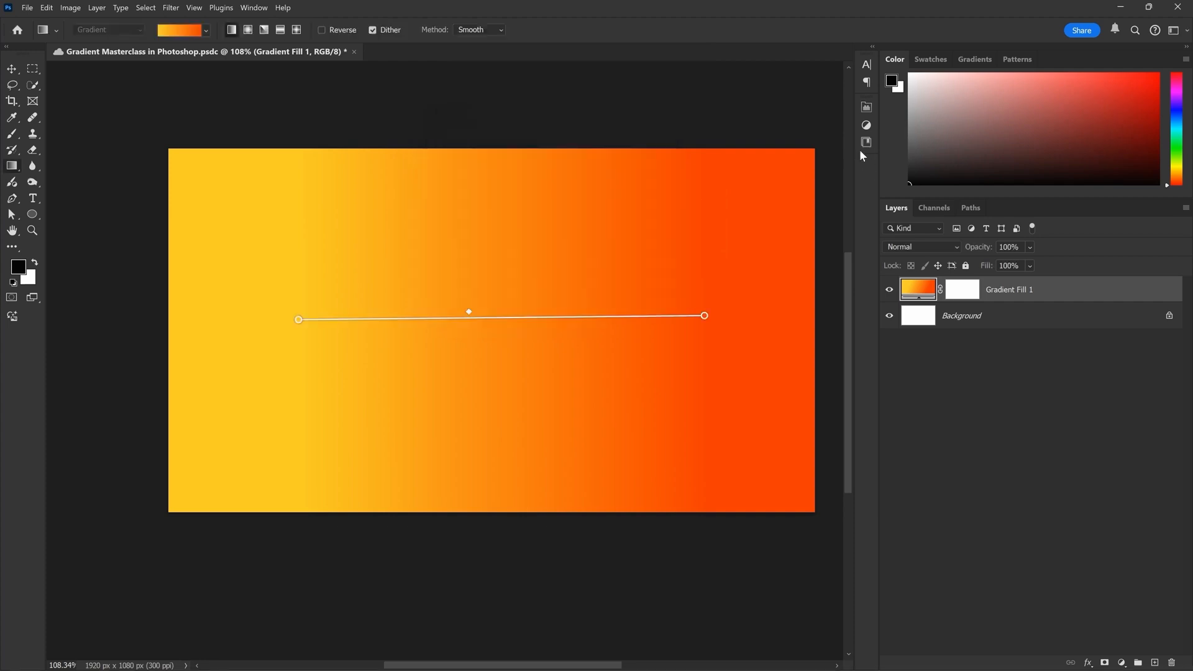
# Review the gradient controls in the Gradient Fill 1 layer's properties and collapse them again
pyautogui.click(866, 107)
pyautogui.click(870, 106)
pyautogui.click(871, 106)
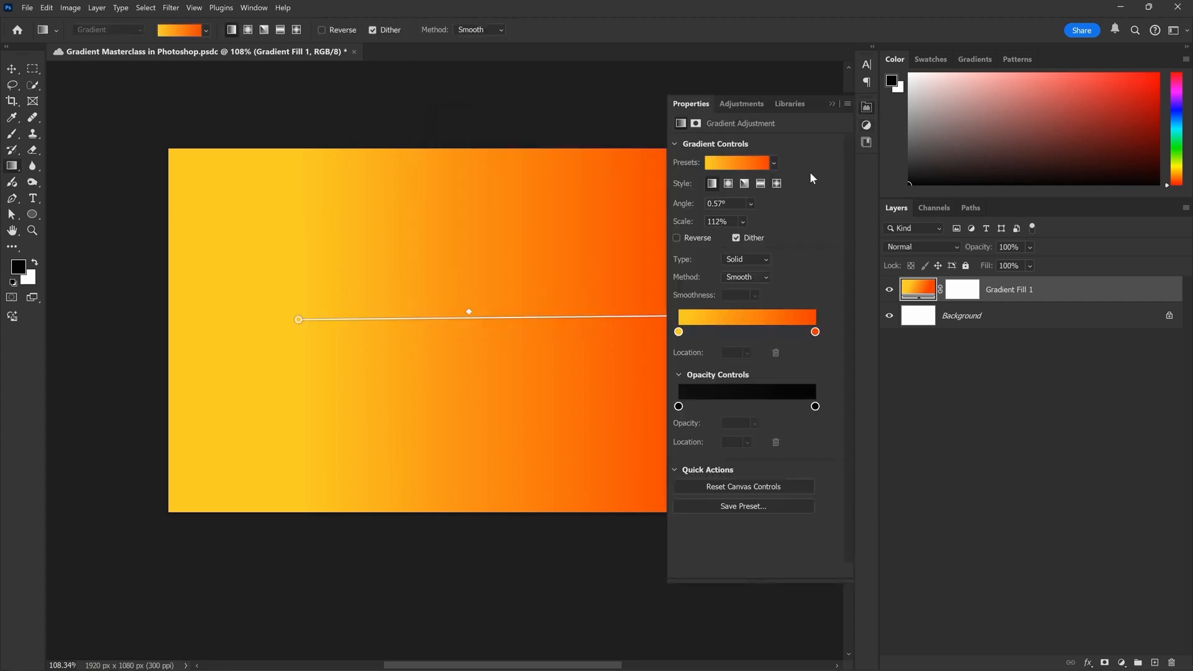
pyautogui.click(866, 107)
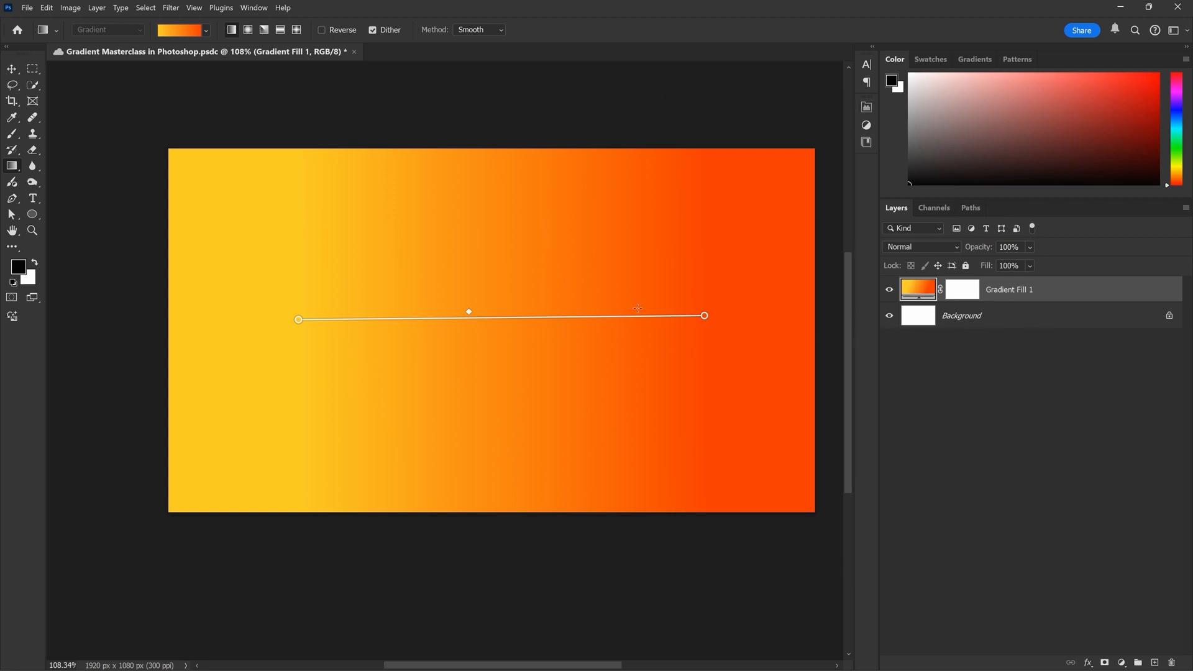
# Paint freehand black brush strokes on the Gradient Fill 1 layer mask, across the lower middle and right side of the canvas
pyautogui.click(962, 290)
pyautogui.scroll(-2, 460, 308)
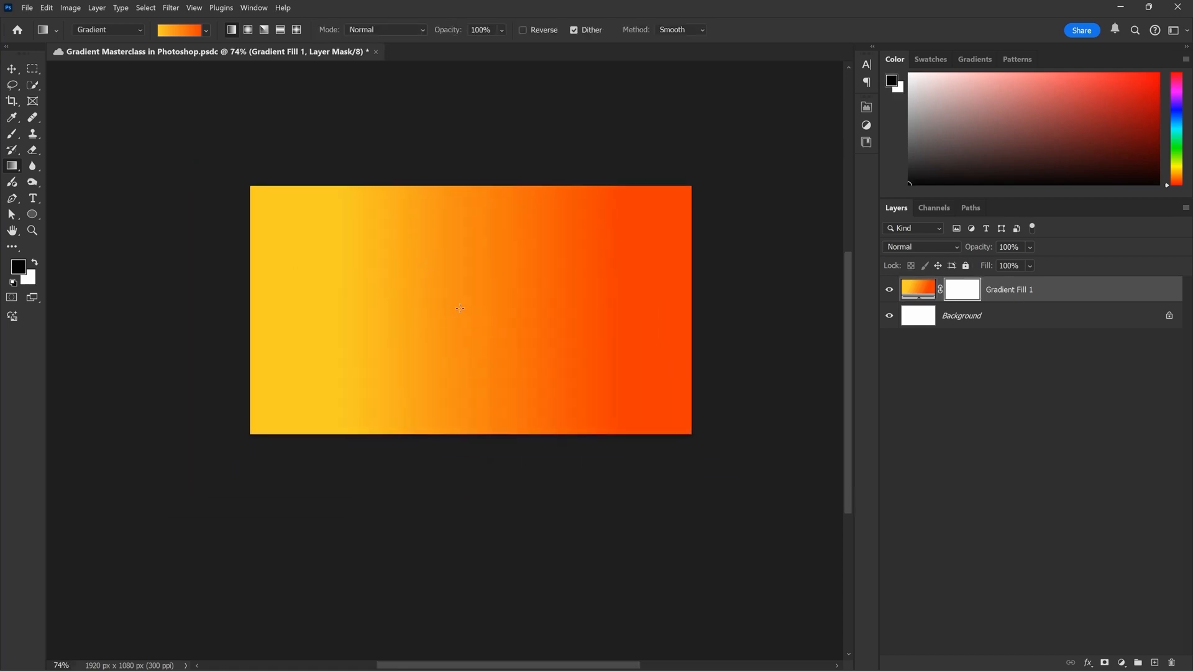
pyautogui.scroll(3, 460, 308)
pyautogui.press('b')
pyautogui.moveTo(543, 292)
pyautogui.mouseDown()
pyautogui.moveTo(373, 374)
pyautogui.moveTo(453, 410)
pyautogui.moveTo(710, 318)
pyautogui.moveTo(709, 374)
pyautogui.moveTo(752, 418)
pyautogui.mouseUp()
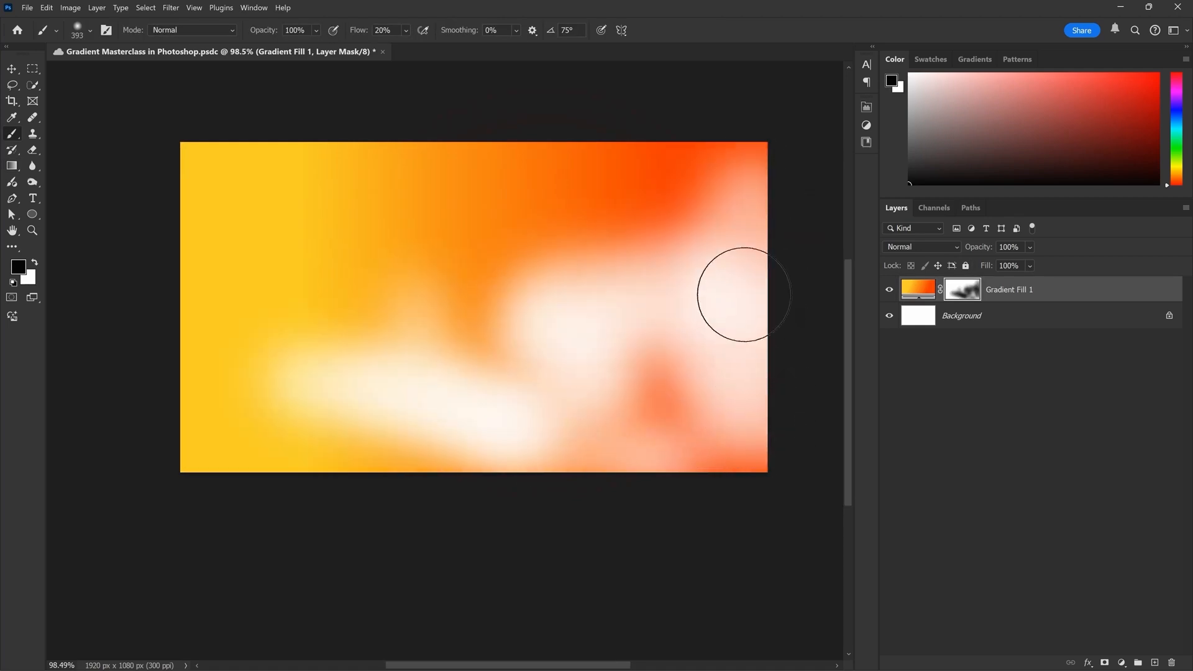
# Undo the brush strokes painted on the gradient layer's mask
pyautogui.hotkey('ctrl', 'z')
pyautogui.hotkey('ctrl', 'z')
pyautogui.hotkey('ctrl', 'z')
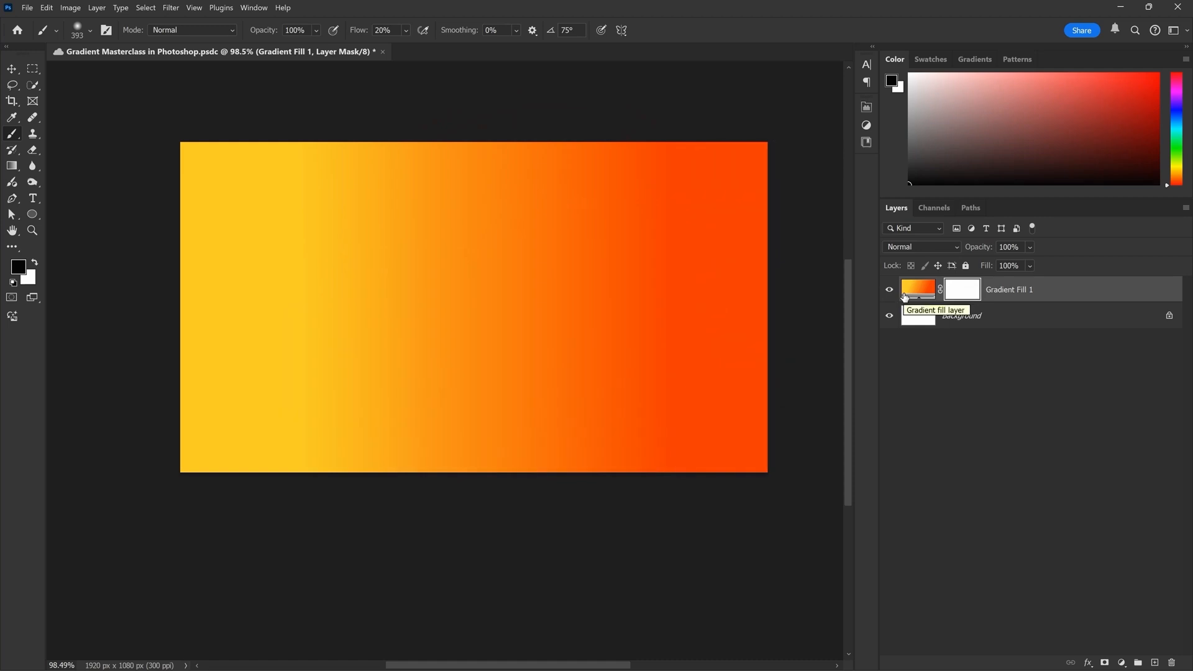
# Delete the Gradient Fill 1 layer and switch the Gradient tool to Classic gradient mode
pyautogui.click(1058, 300)
pyautogui.press('Delete')
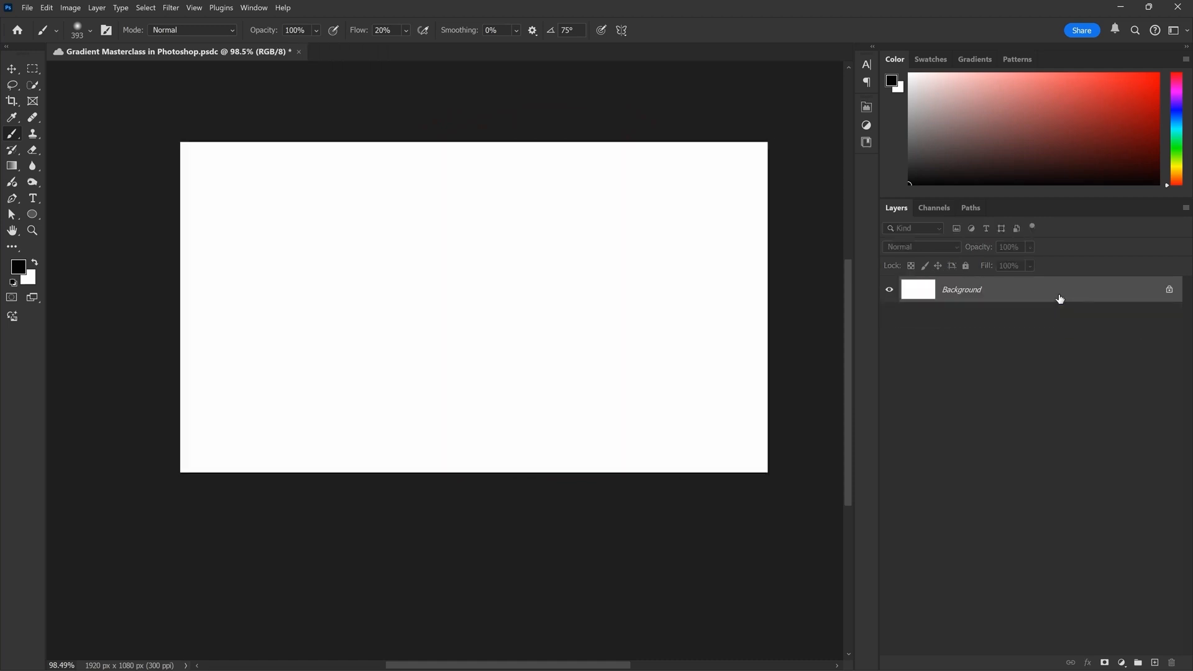
pyautogui.click(12, 165)
pyautogui.click(115, 29)
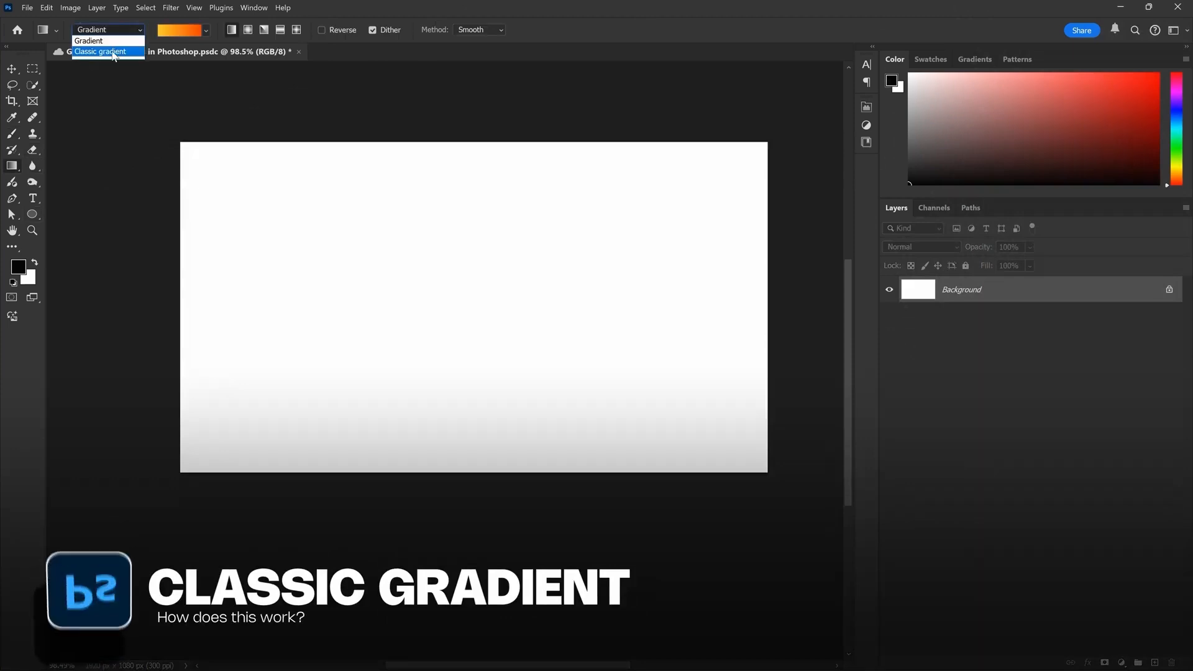
pyautogui.click(113, 52)
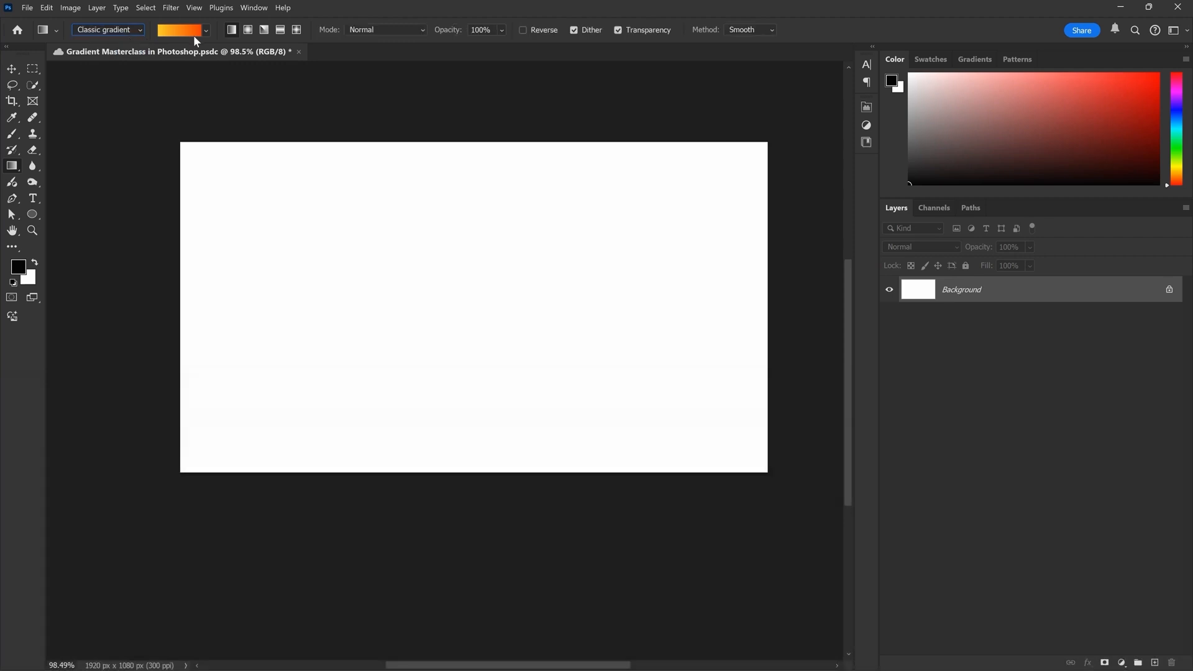
# Try drawing a horizontal yellow-to-red classic gradient directly on the Background layer, and undo it
pyautogui.moveTo(335, 271); pyautogui.dragTo(670, 274)
pyautogui.scroll(-4, 500, 273)
pyautogui.scroll(4, 509, 280)
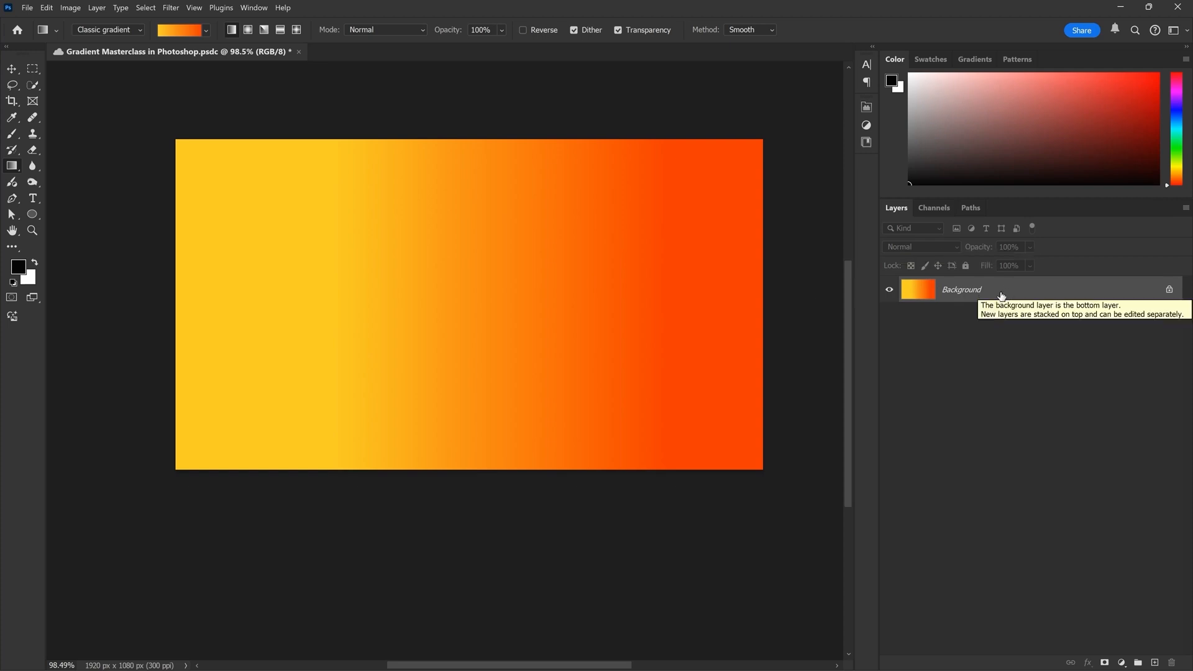
pyautogui.hotkey('ctrl', 'z')
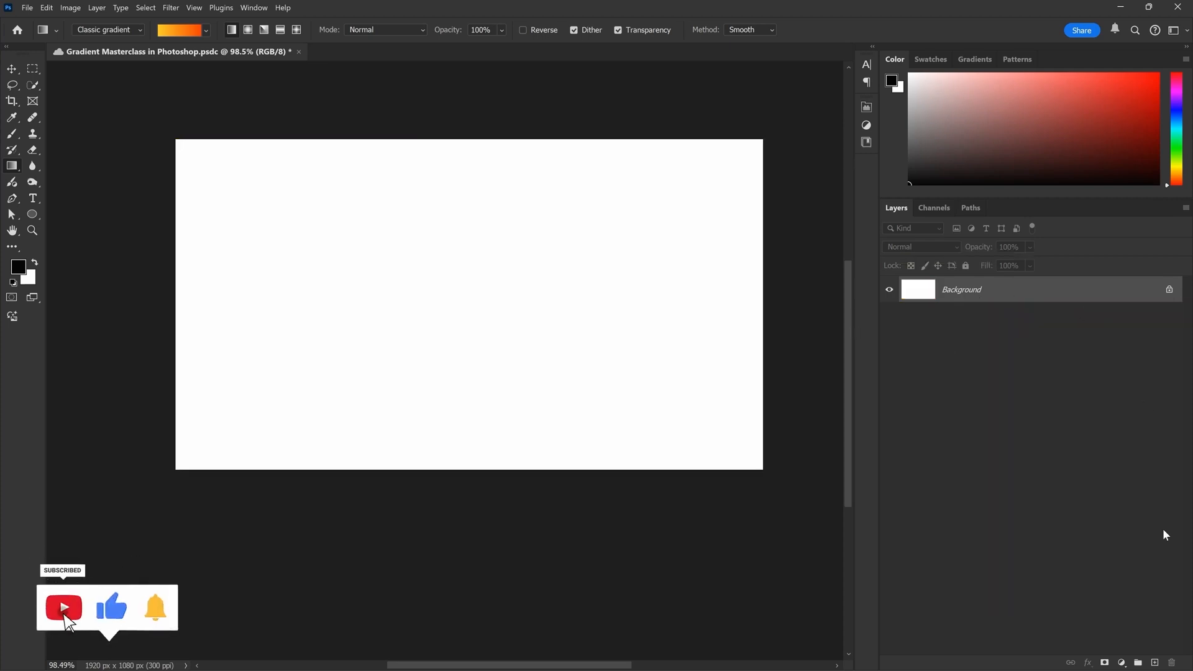
# Add a new layer named Old and draw a horizontal yellow-to-red classic gradient across most of its width
pyautogui.click(1155, 662)
pyautogui.doubleClick(948, 290)
pyautogui.write('Old')
pyautogui.press('Return')
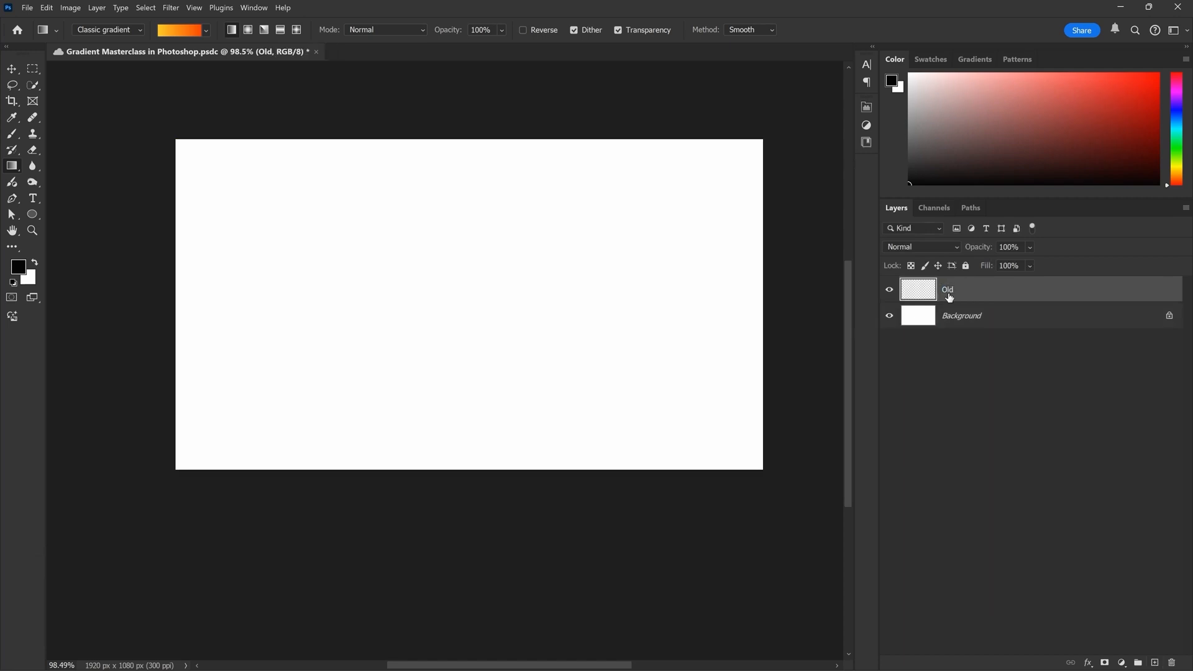
pyautogui.moveTo(243, 289); pyautogui.dragTo(725, 288)
pyautogui.scroll(1, 806, 255)
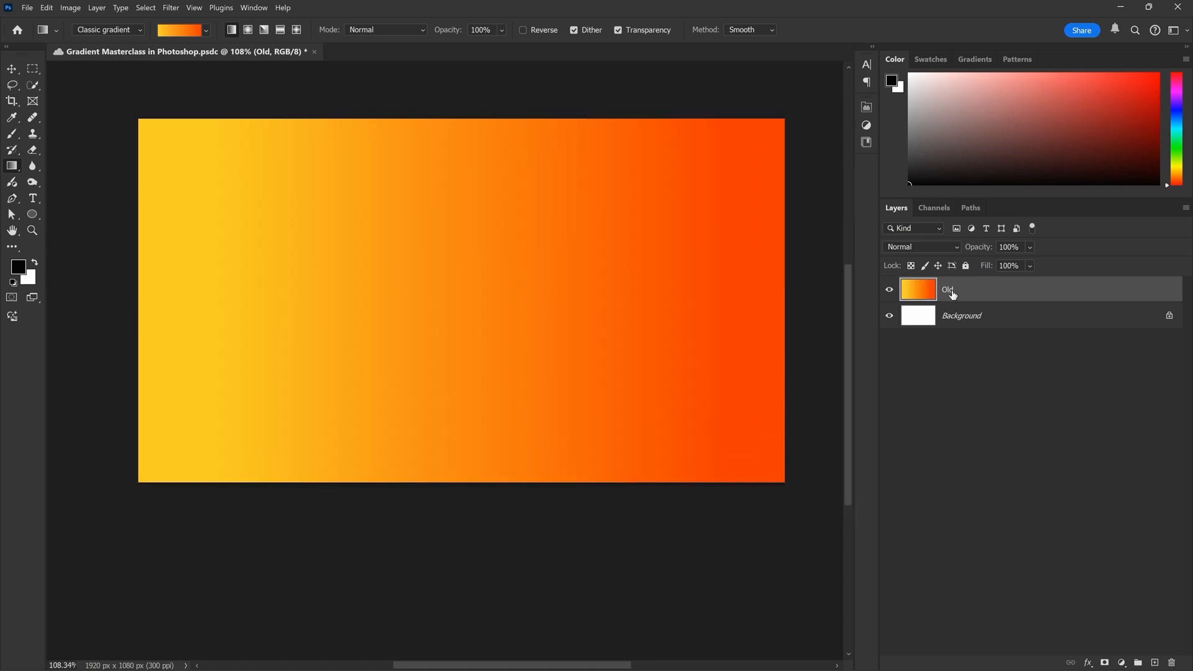
# Enable Reverse, clear the Old layer, and redraw the horizontal gradient across most of the canvas width
pyautogui.click(528, 32)
pyautogui.click(528, 33)
pyautogui.click(531, 35)
pyautogui.press('Delete')
pyautogui.moveTo(198, 262); pyautogui.dragTo(718, 258)
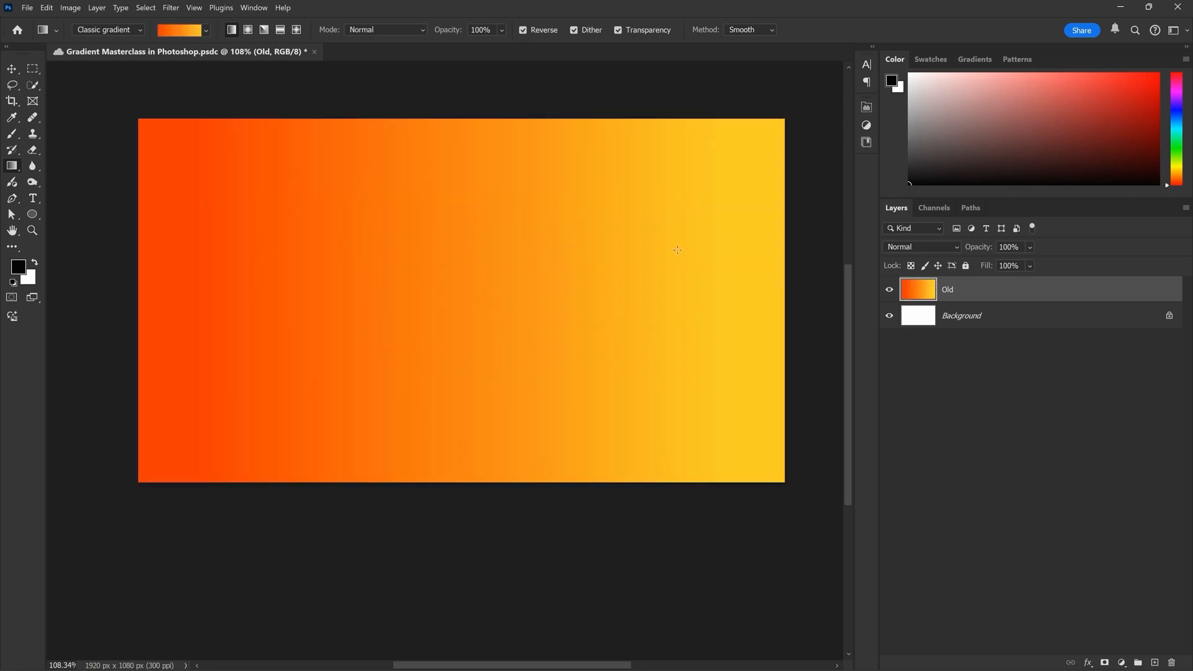
# Clear the Old layer, disable Reverse, and draw the horizontal yellow-to-red gradient again
pyautogui.press('Delete')
pyautogui.click(524, 30)
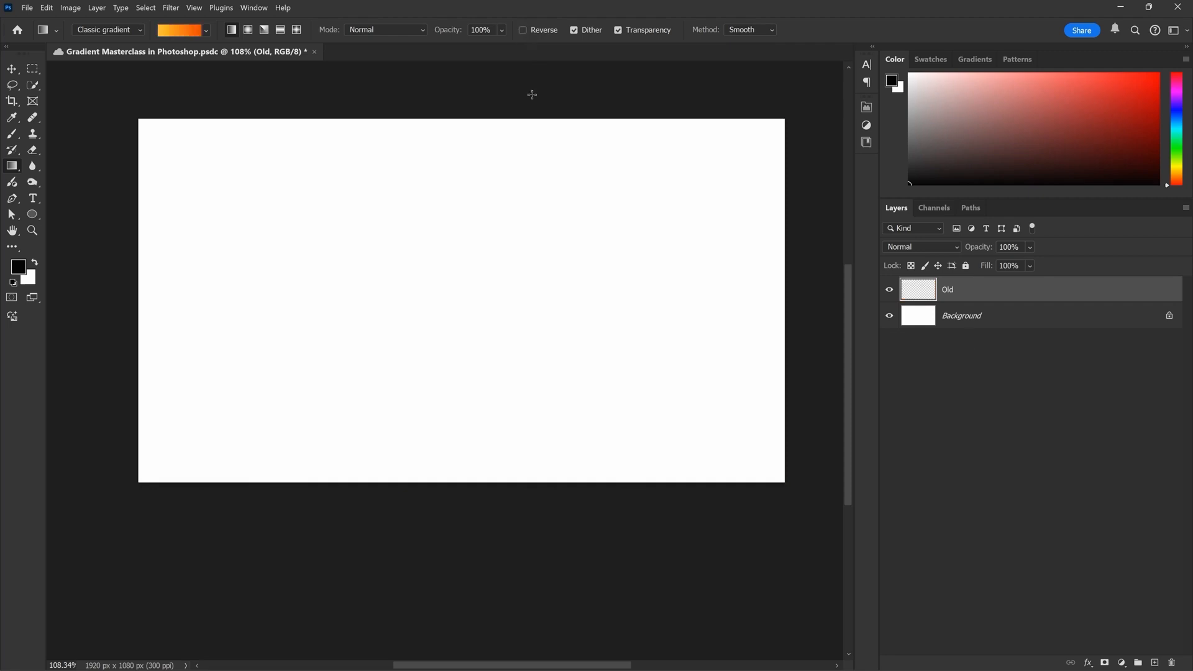
pyautogui.moveTo(231, 261); pyautogui.dragTo(719, 251)
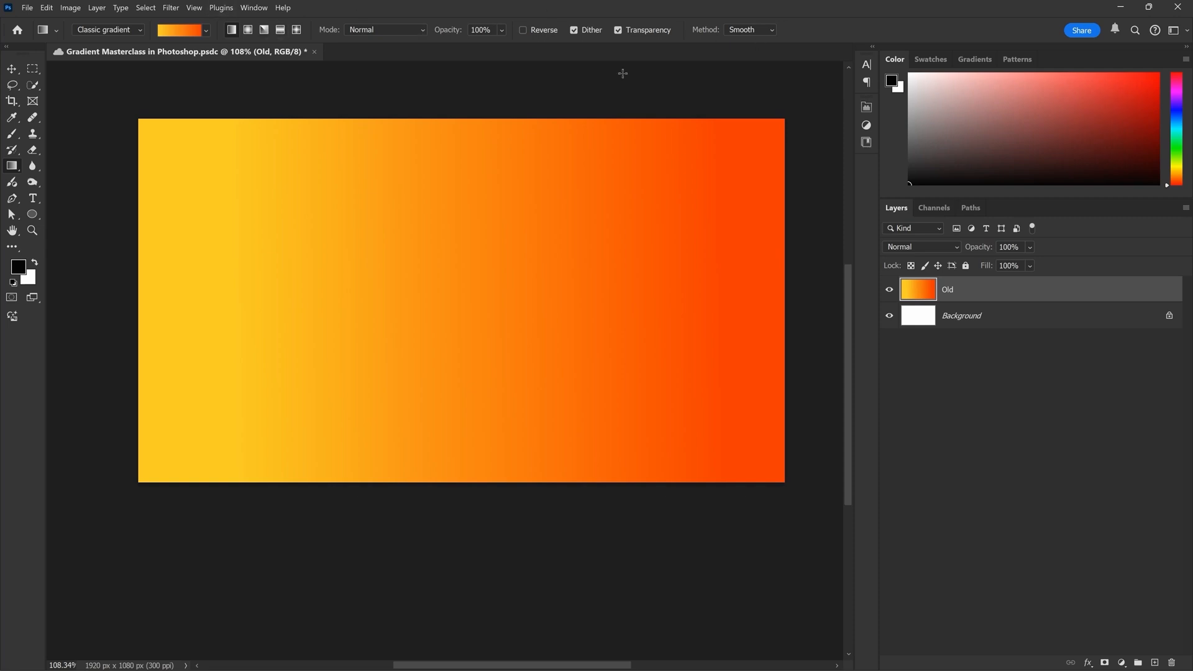
# Choose the salmon-to-light-pink preset from the Pinks group and redraw the horizontal gradient across the Old layer
pyautogui.click(206, 31)
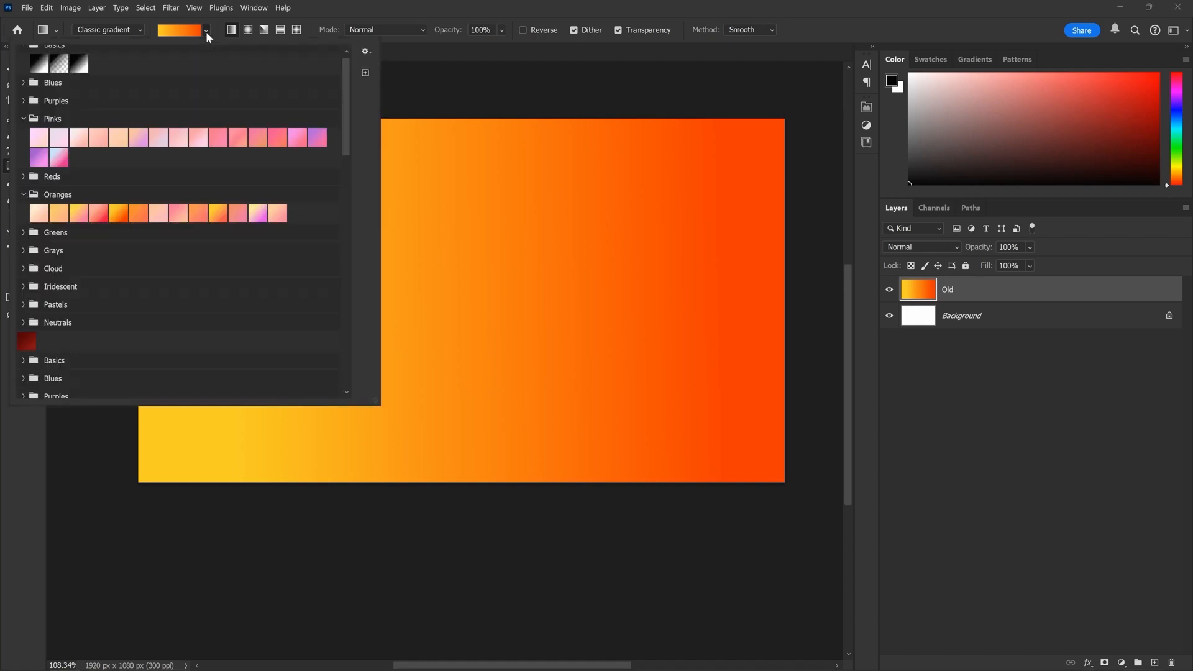
pyautogui.click(202, 141)
pyautogui.moveTo(403, 308); pyautogui.dragTo(727, 301)
pyautogui.moveTo(253, 265); pyautogui.dragTo(718, 264)
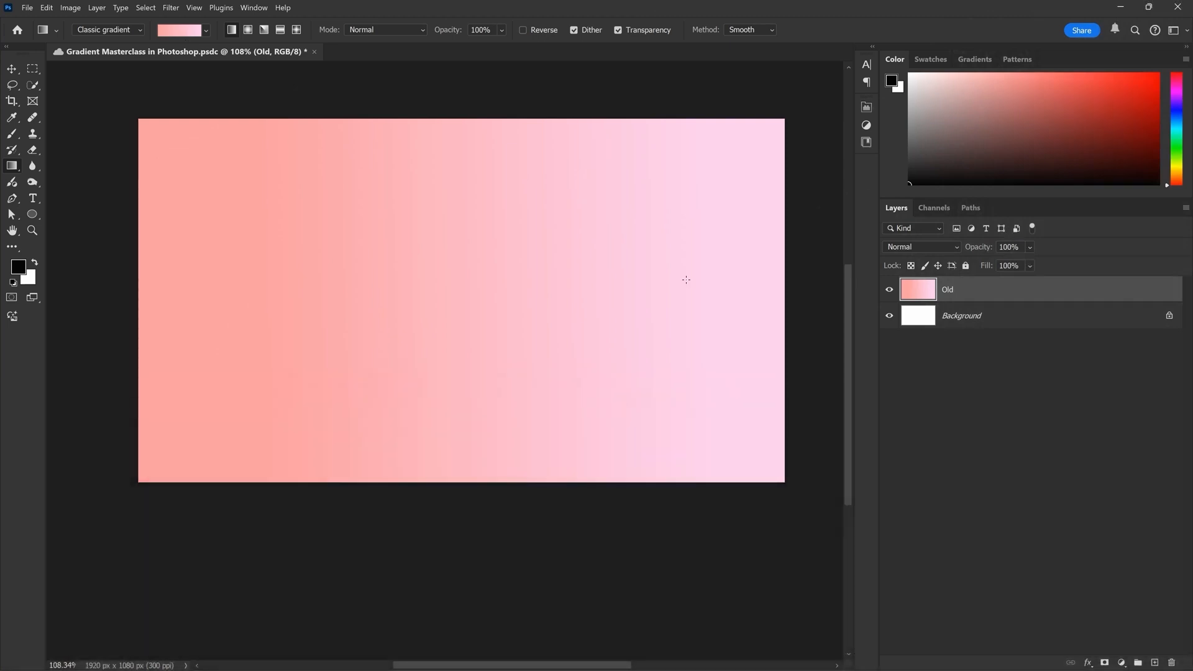
# Keep the Linear style and Classic gradient mode, and draw a short, slightly tilted right-to-left gradient on the Old layer
pyautogui.click(249, 29)
pyautogui.click(234, 29)
pyautogui.click(133, 30)
pyautogui.click(87, 54)
pyautogui.click(137, 30)
pyautogui.click(109, 55)
pyautogui.moveTo(620, 235); pyautogui.dragTo(475, 272)
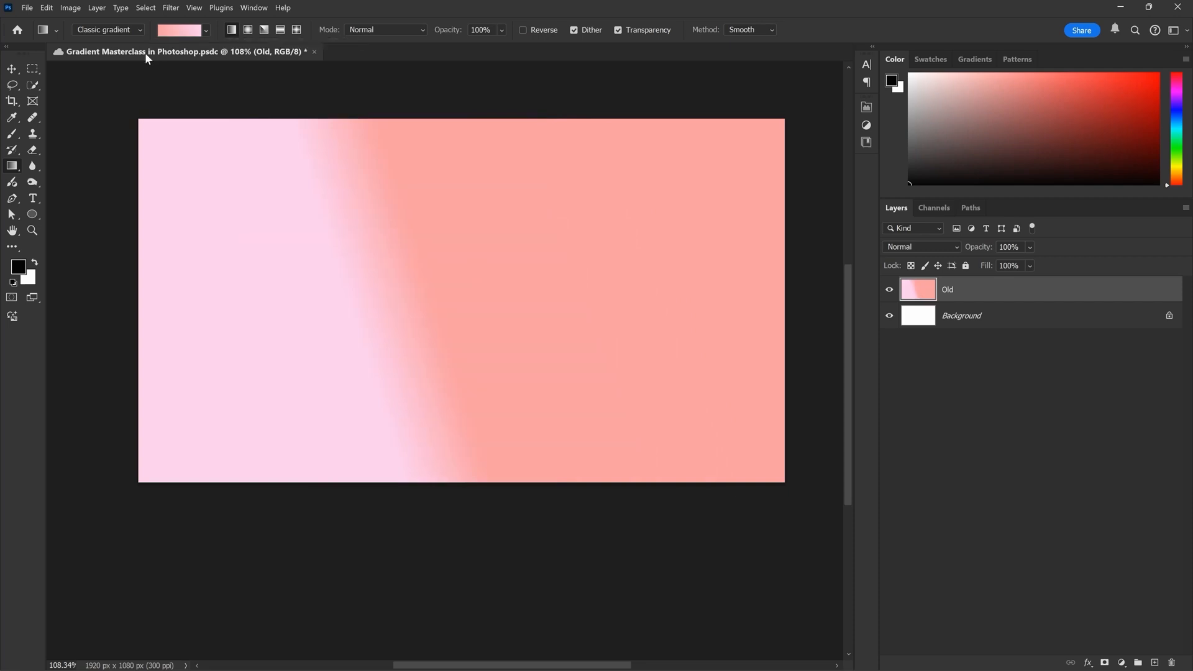
# Switch the Gradient tool to Gradient mode and draw a short diagonal gradient fill right of the canvas center
pyautogui.click(121, 29)
pyautogui.click(118, 35)
pyautogui.moveTo(579, 290); pyautogui.dragTo(698, 237)
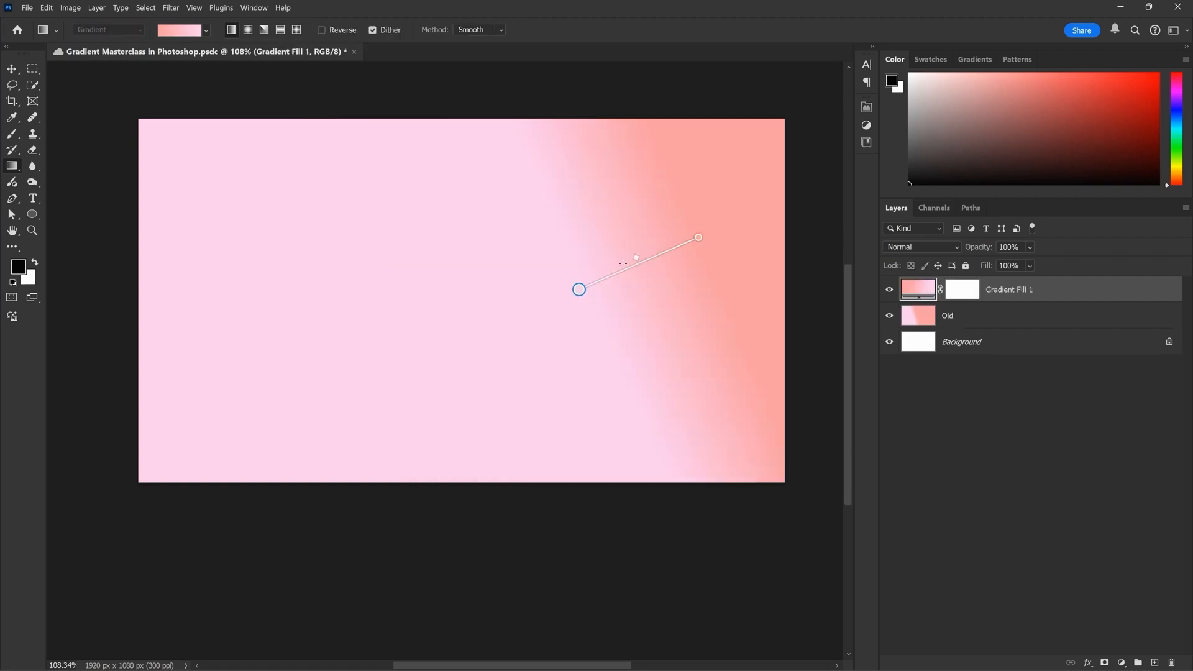
# Add a black color stop to the live gradient and redraw it repeatedly at different positions and slants
pyautogui.click(612, 275)
pyautogui.moveTo(602, 218); pyautogui.dragTo(490, 279)
pyautogui.moveTo(706, 255); pyautogui.dragTo(434, 298)
pyautogui.moveTo(453, 245); pyautogui.dragTo(274, 282)
pyautogui.moveTo(756, 282); pyautogui.dragTo(659, 350)
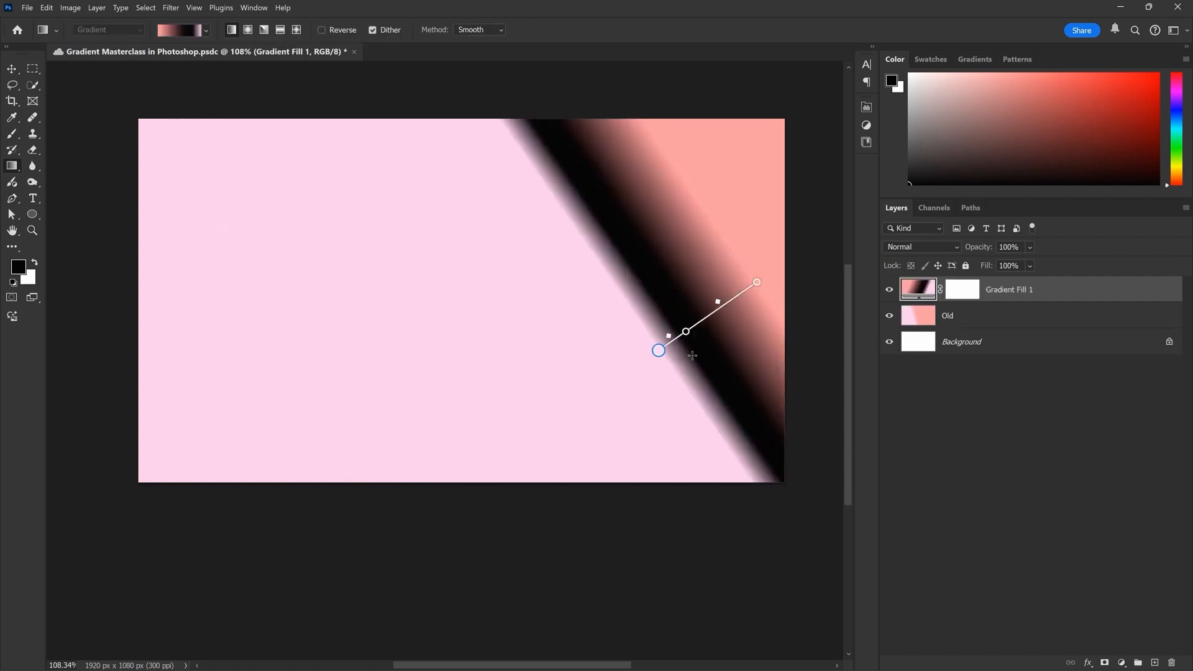
pyautogui.moveTo(605, 242); pyautogui.dragTo(487, 296)
pyautogui.moveTo(631, 266); pyautogui.dragTo(524, 304)
pyautogui.moveTo(663, 213); pyautogui.dragTo(530, 271)
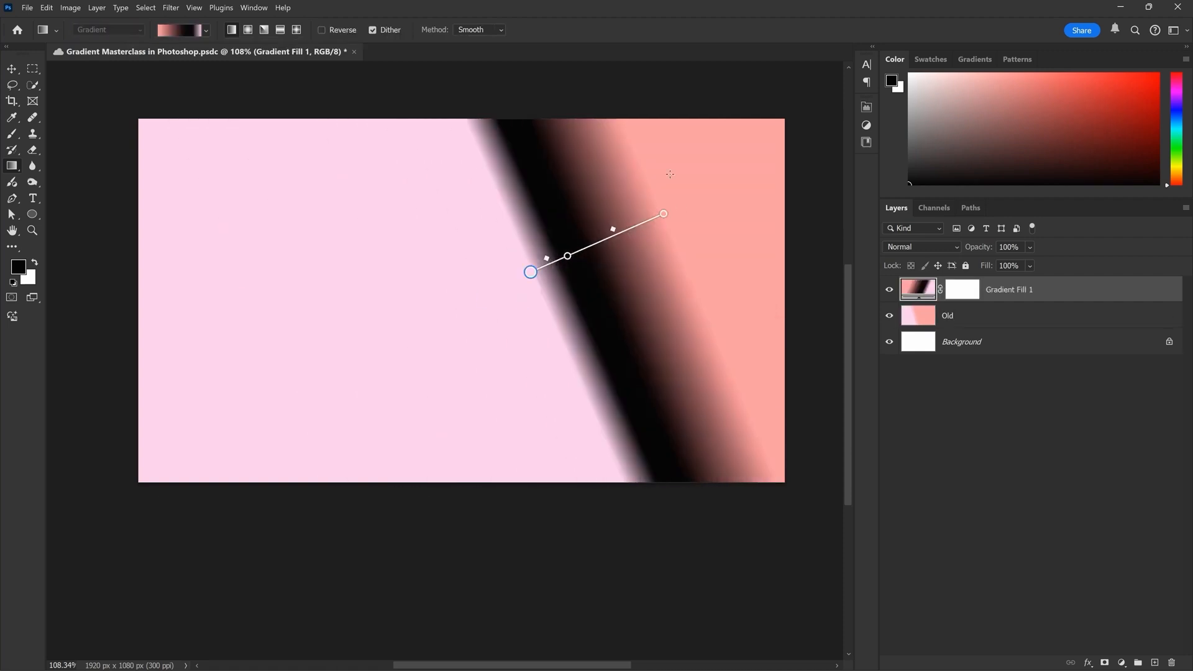
pyautogui.moveTo(650, 189); pyautogui.dragTo(467, 266)
pyautogui.click(467, 265)
pyautogui.moveTo(642, 265); pyautogui.dragTo(348, 350)
pyautogui.moveTo(638, 300); pyautogui.dragTo(401, 362)
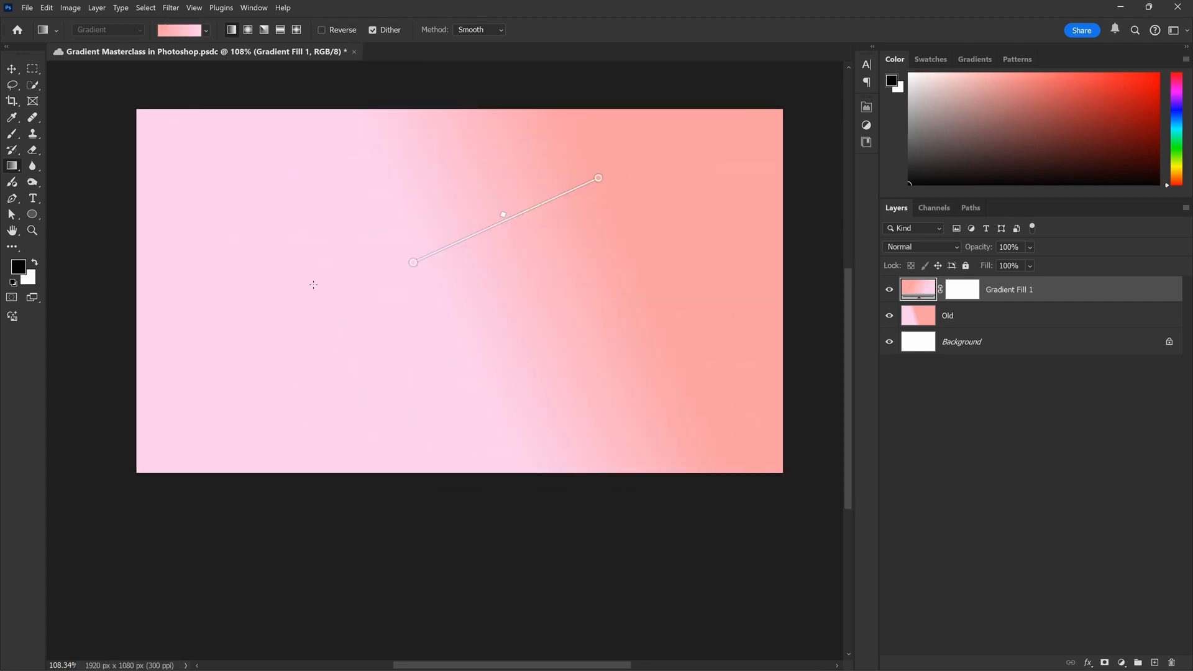
# Draw a horizontal salmon-to-pink gradient fill across about two thirds of the canvas width and rename its layer New
pyautogui.moveTo(263, 282); pyautogui.dragTo(690, 281)
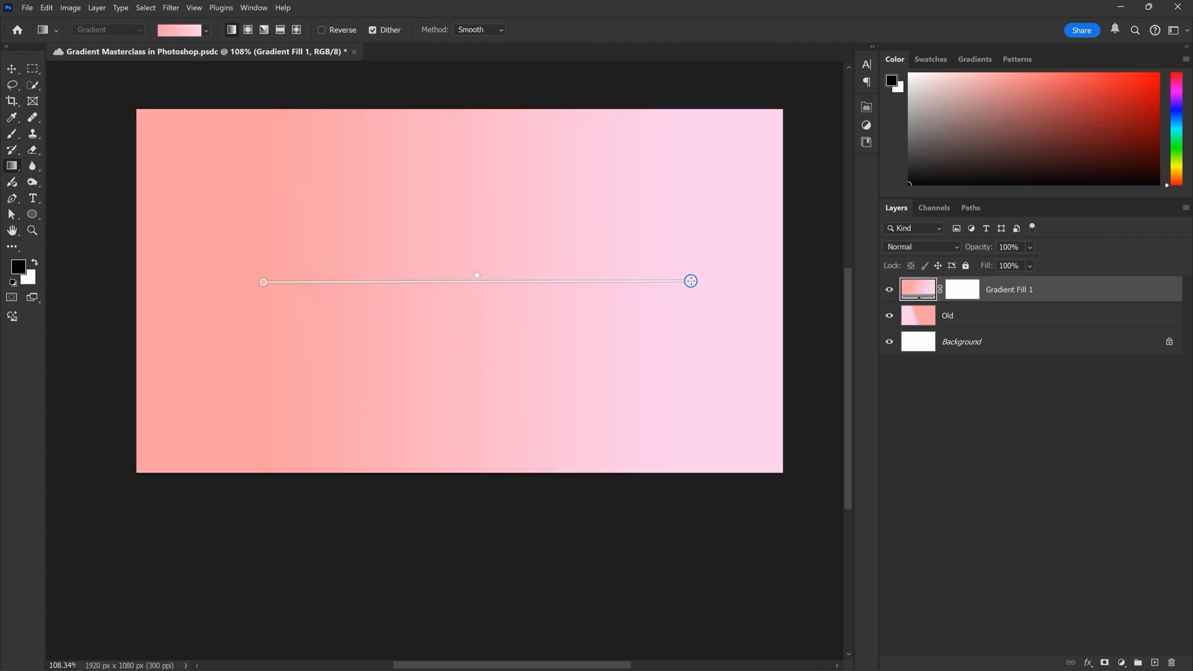
pyautogui.doubleClick(1009, 289)
pyautogui.write('New')
pyautogui.press('Return')
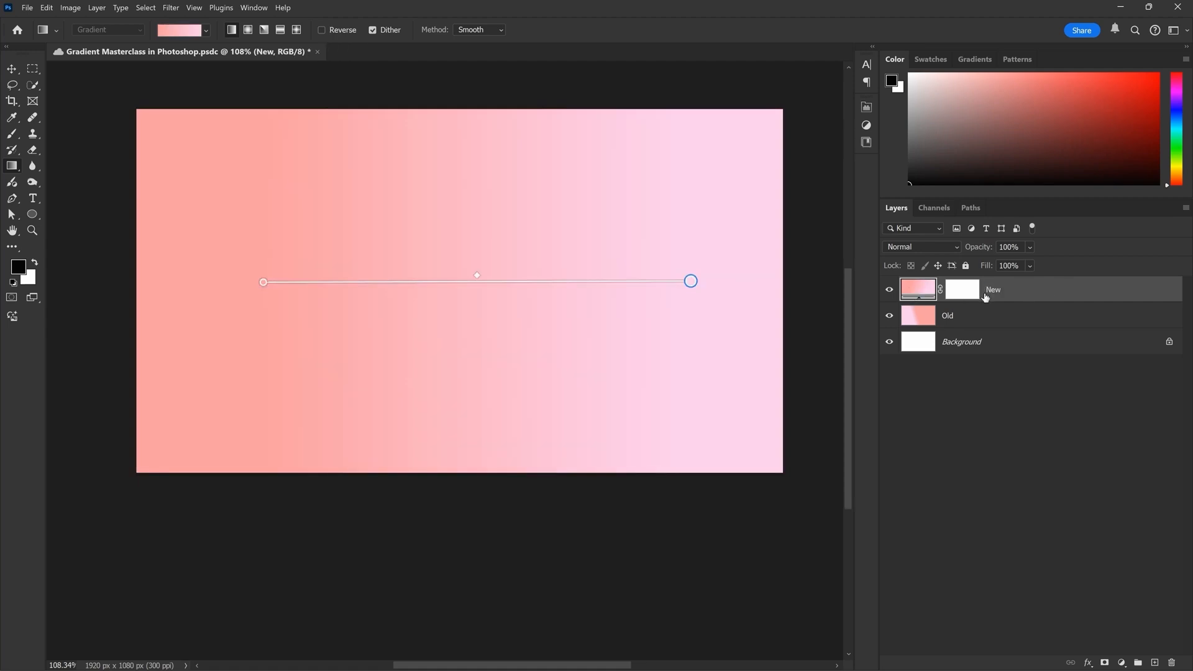
# Select the Old layer and compare it with the New layer by toggling both layers' visibility, ending with both shown
pyautogui.click(959, 316)
pyautogui.click(890, 290)
pyautogui.click(891, 317)
pyautogui.click(890, 317)
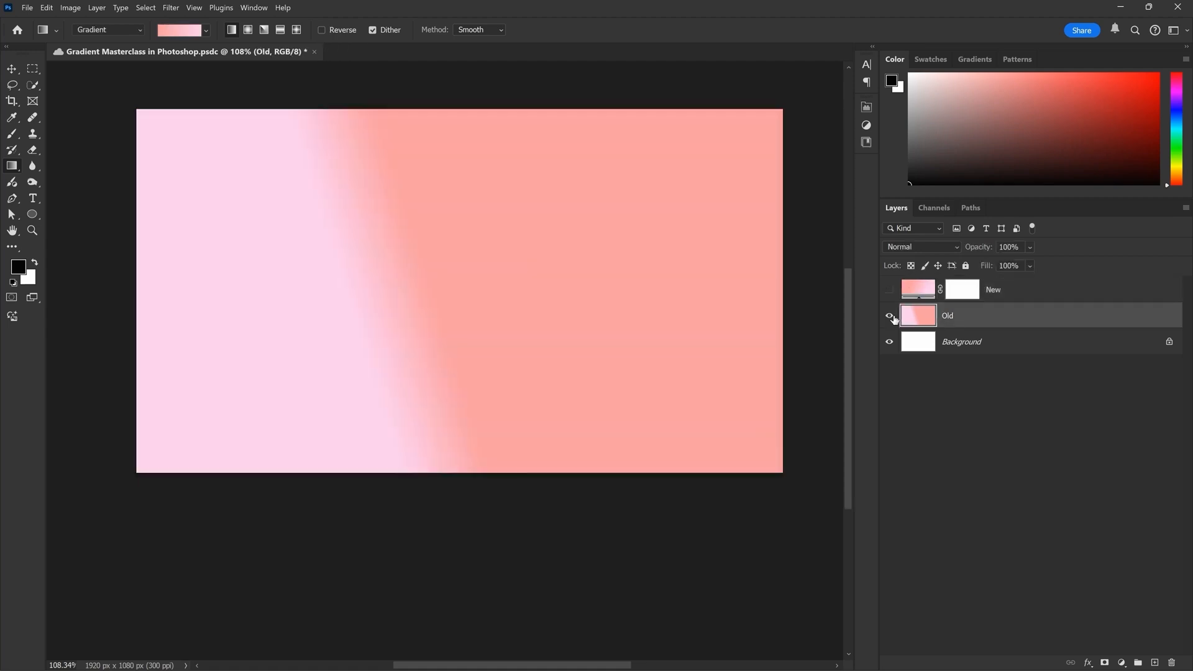
pyautogui.click(889, 290)
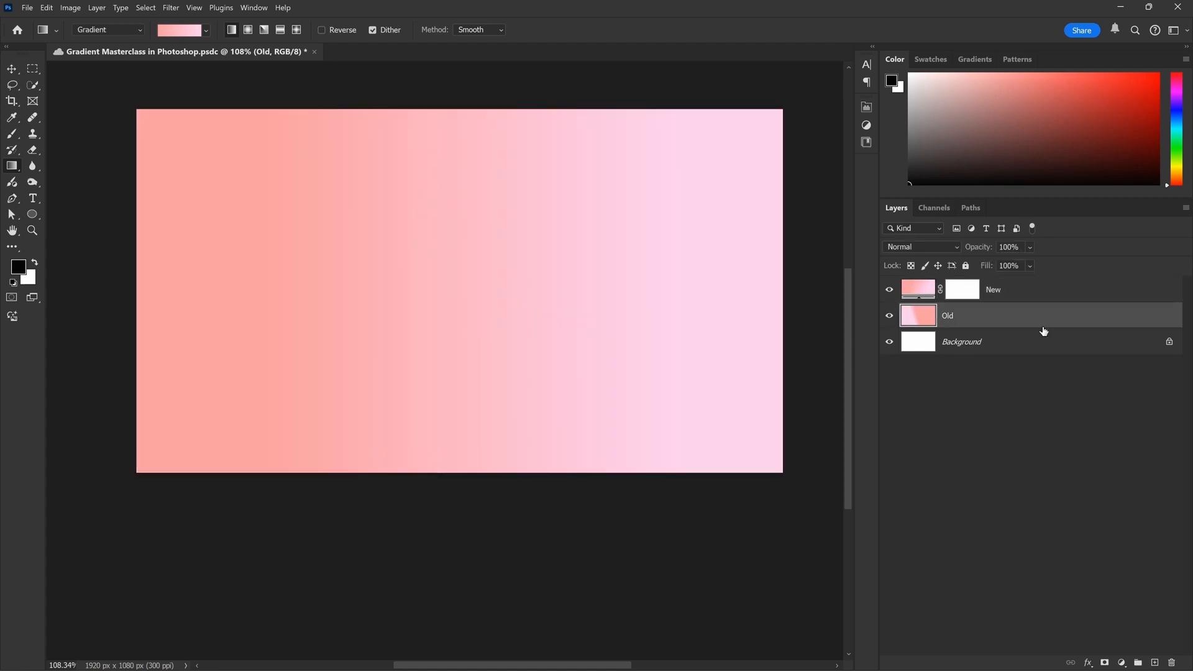
# Delete the Old layer and select the New layer
pyautogui.moveTo(952, 321); pyautogui.dragTo(1171, 662)
pyautogui.click(1017, 299)
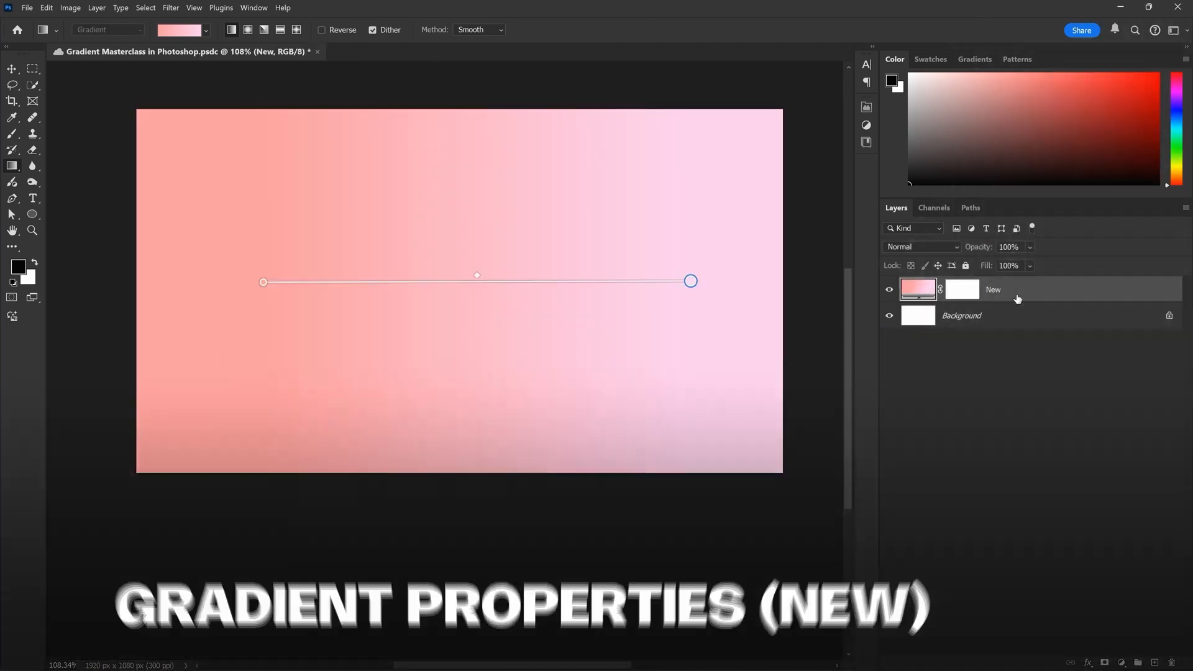
# Change the New layer's gradient to the yellow-to-red preset from the Oranges group
pyautogui.scroll(-3, 517, 252)
pyautogui.scroll(3, 518, 252)
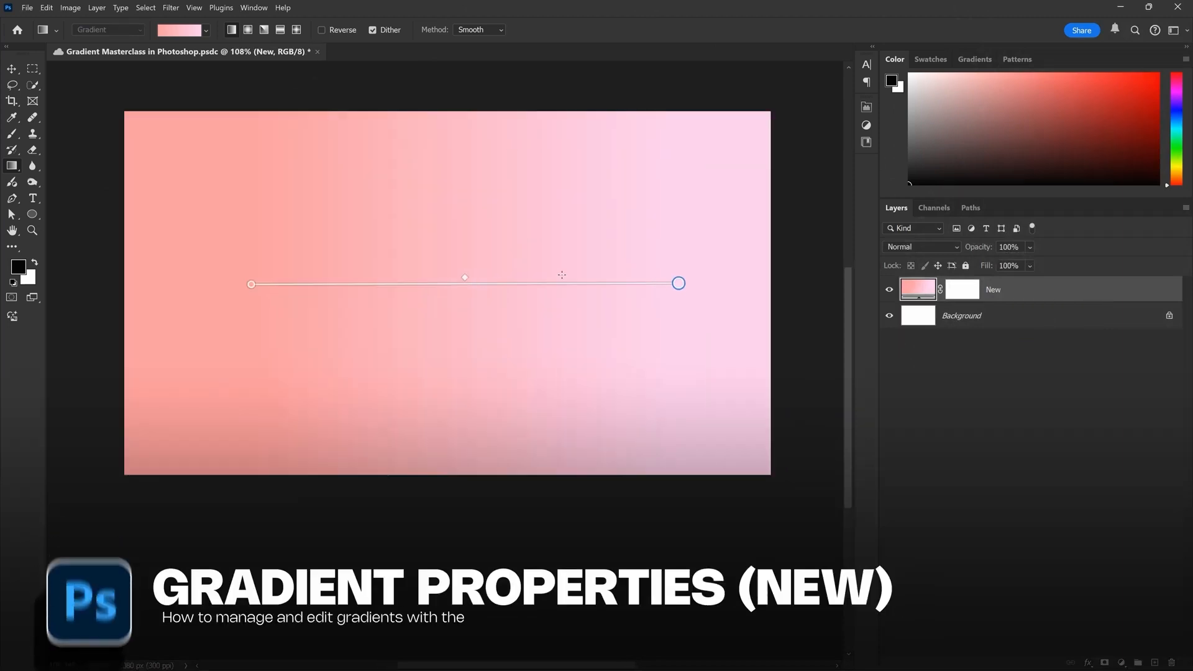
pyautogui.scroll(-1, 488, 252)
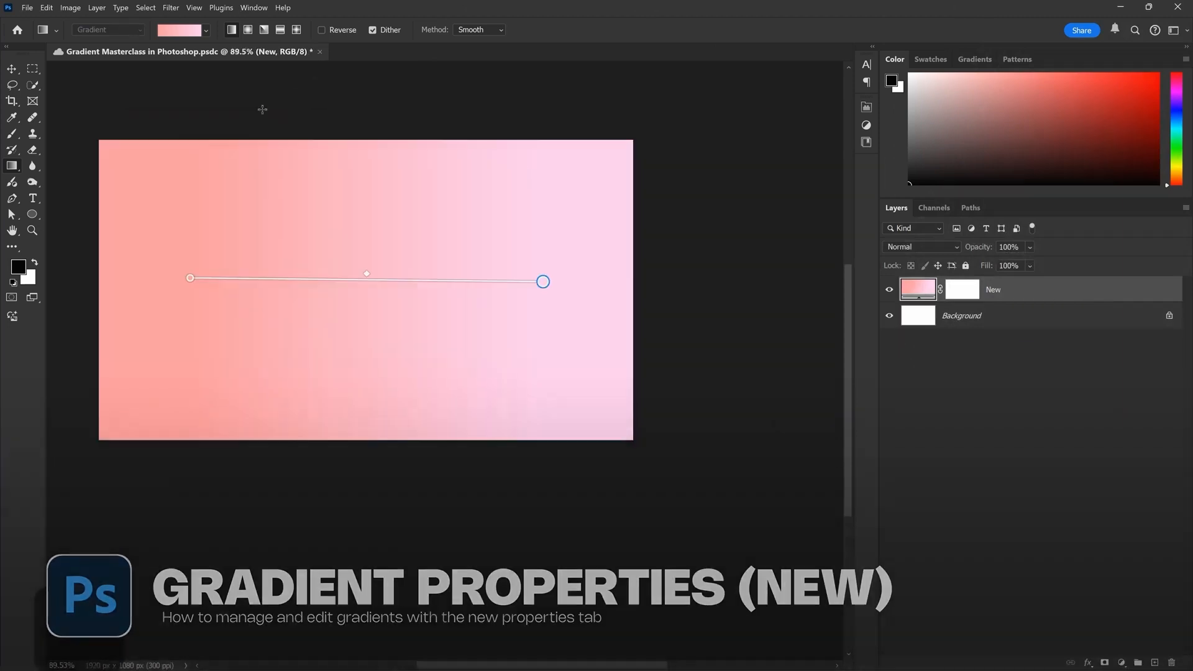
pyautogui.click(194, 32)
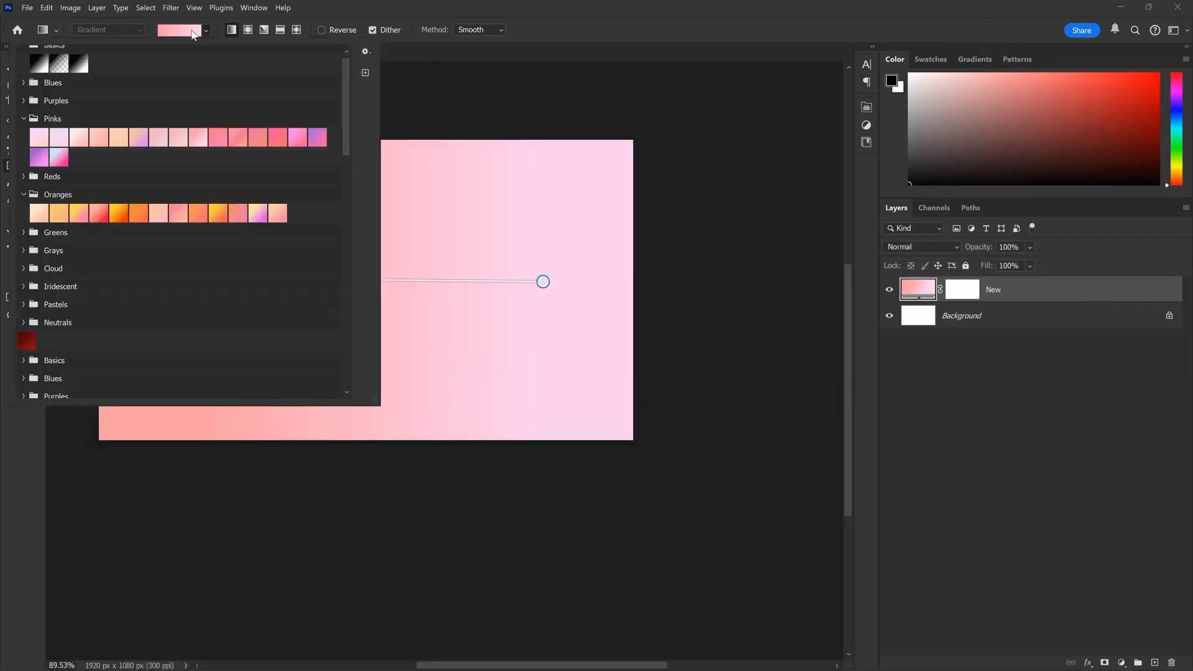
pyautogui.click(118, 213)
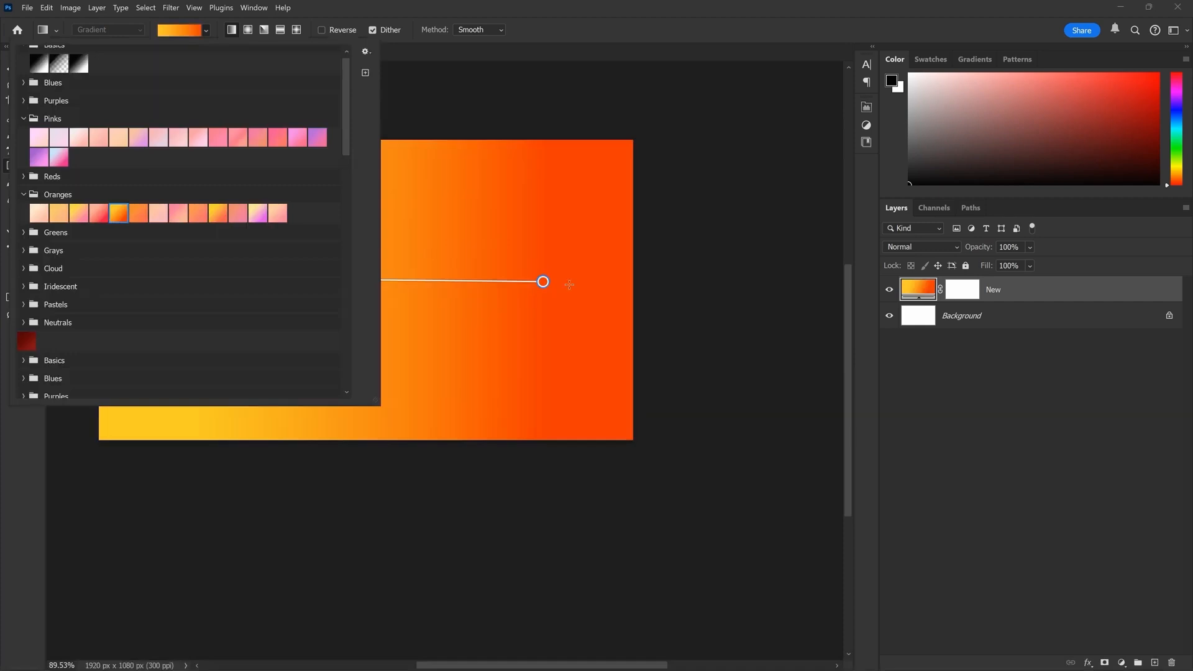
pyautogui.click(533, 289)
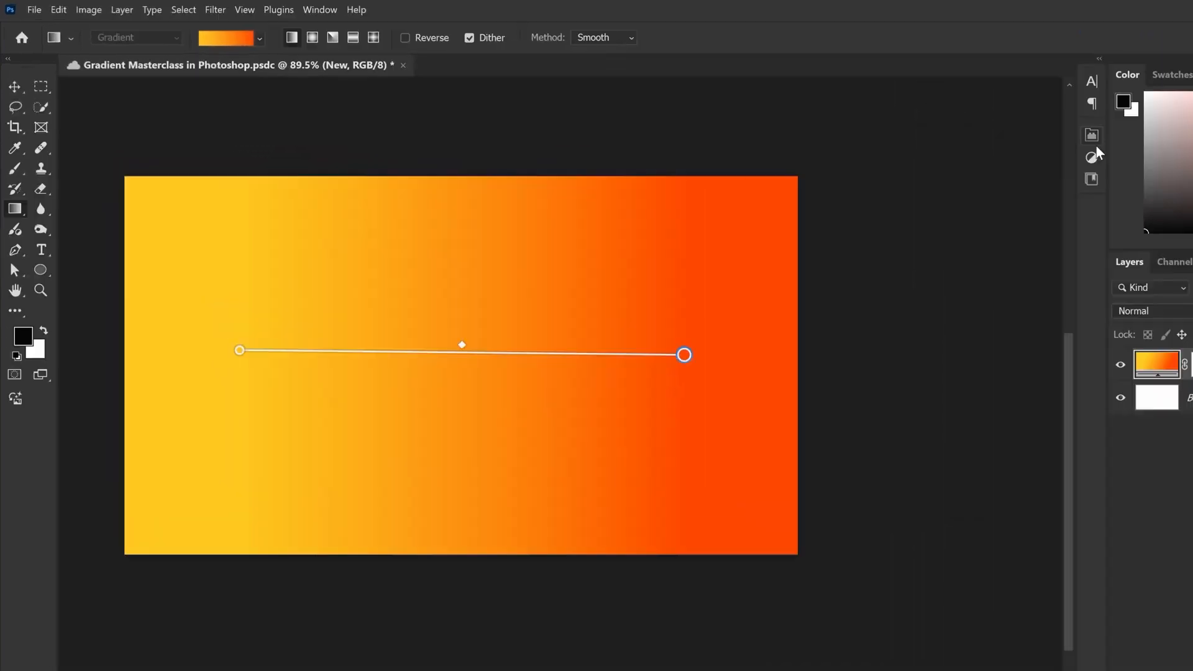
# Open the New layer's gradient properties and view the available gradient presets
pyautogui.click(866, 106)
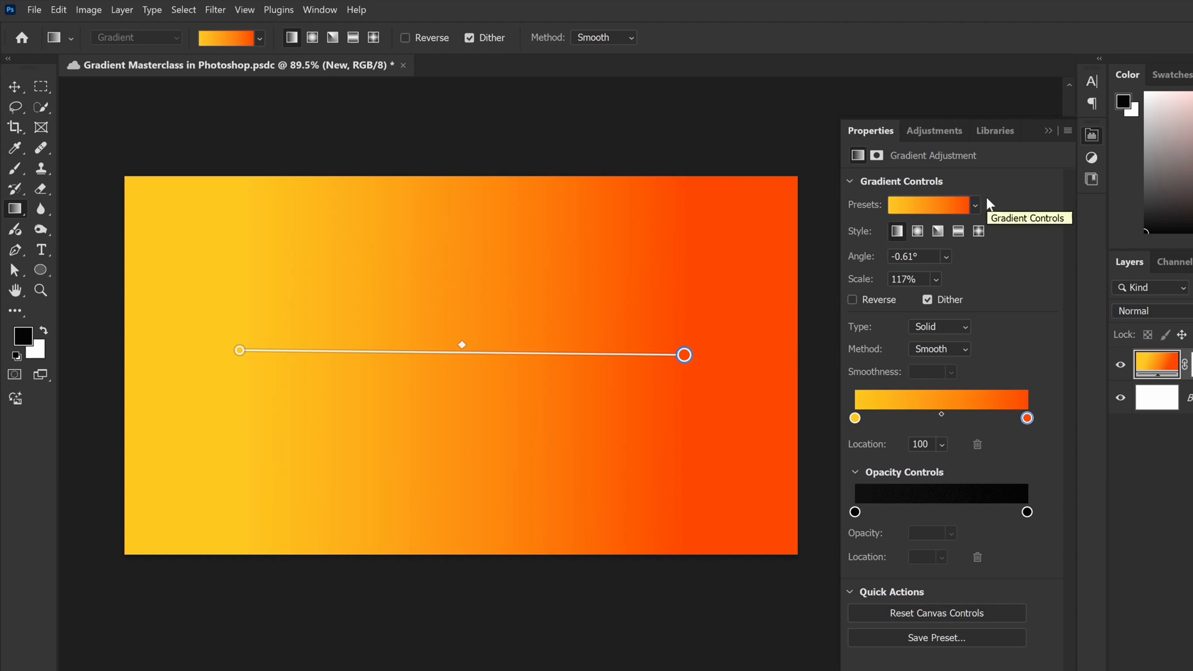
pyautogui.click(948, 205)
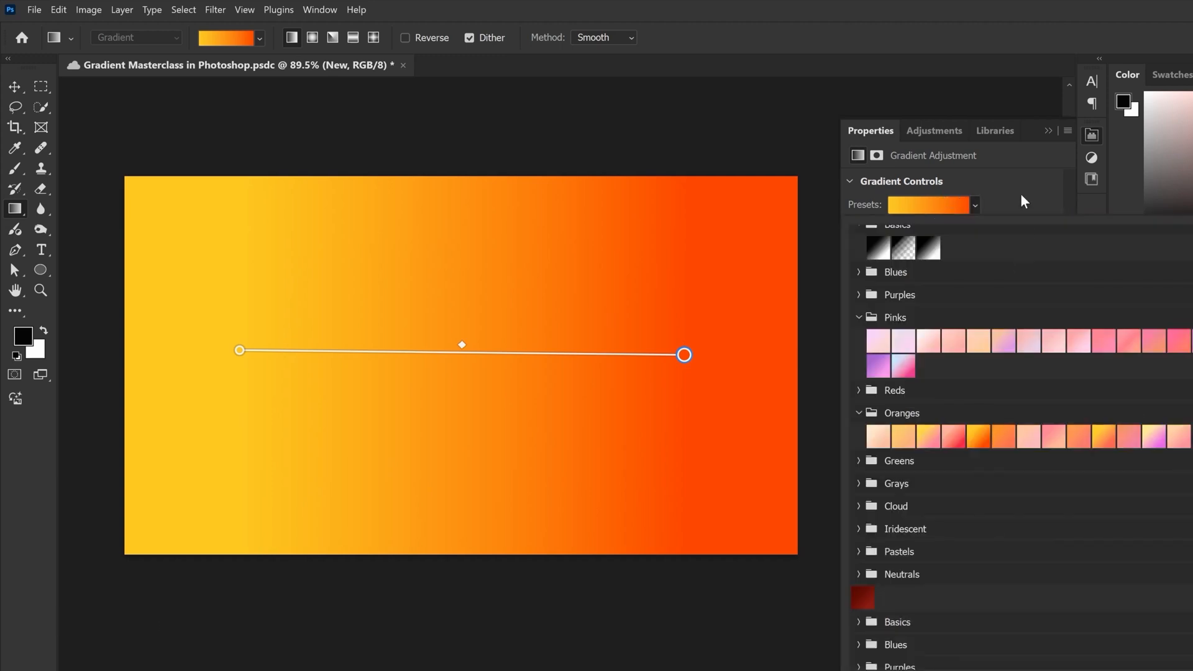
pyautogui.click(821, 229)
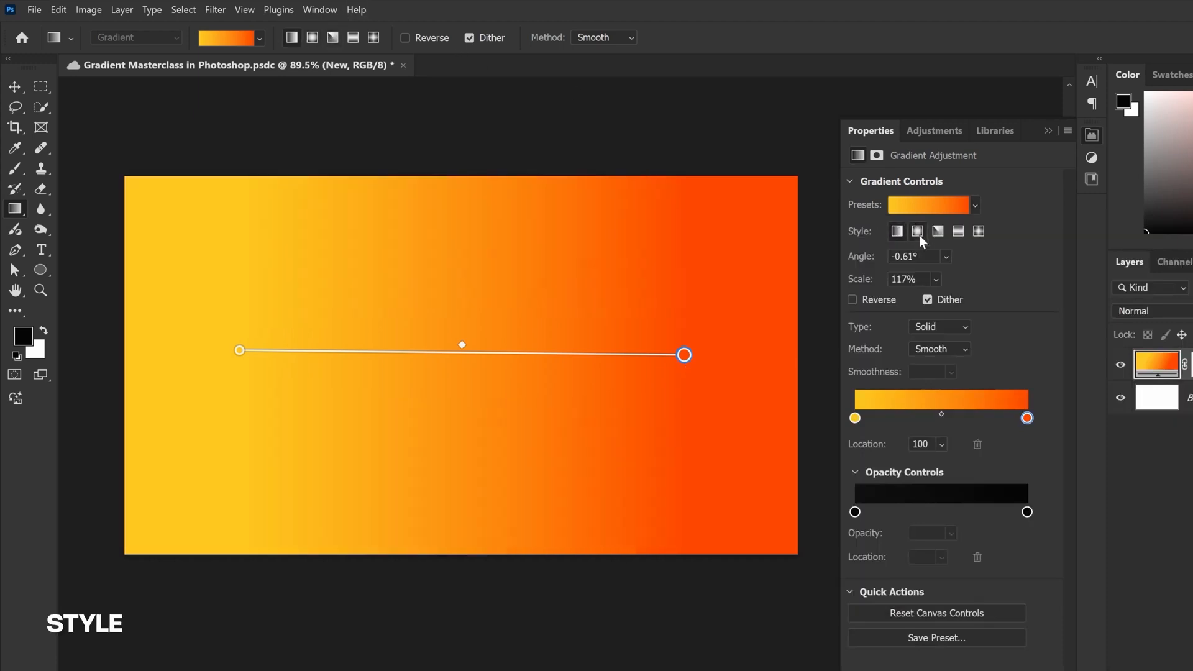
# Try the angle, reflected and diamond gradient styles, and return the gradient to the linear style
pyautogui.click(937, 231)
pyautogui.click(958, 232)
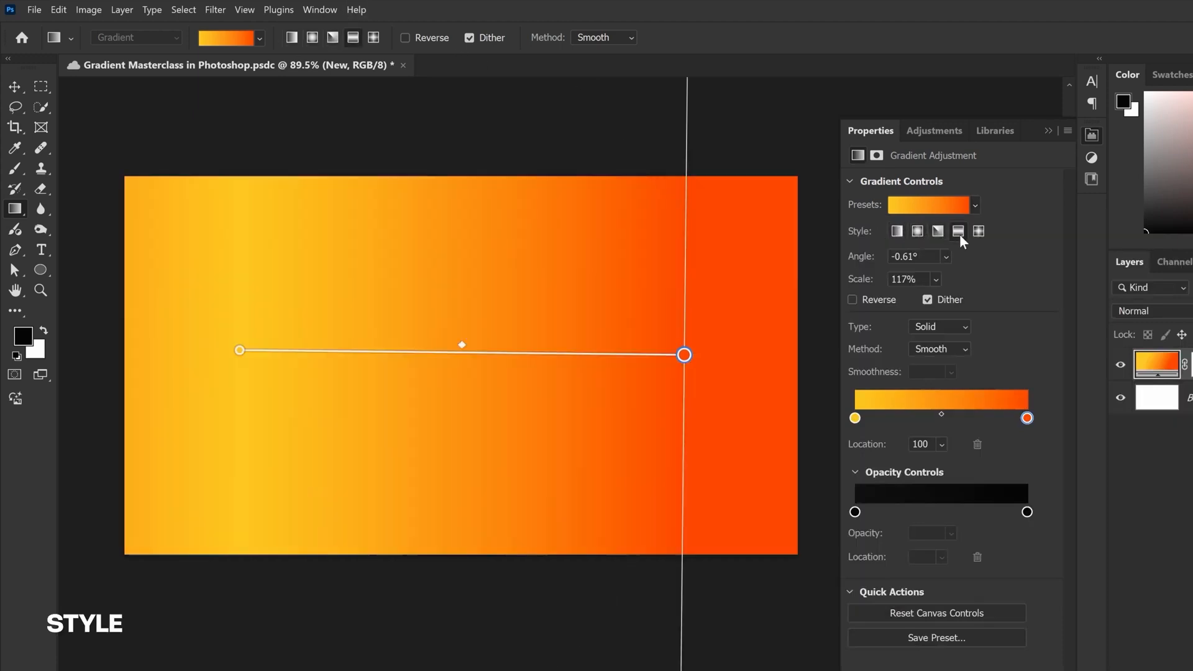
pyautogui.click(979, 232)
pyautogui.click(899, 234)
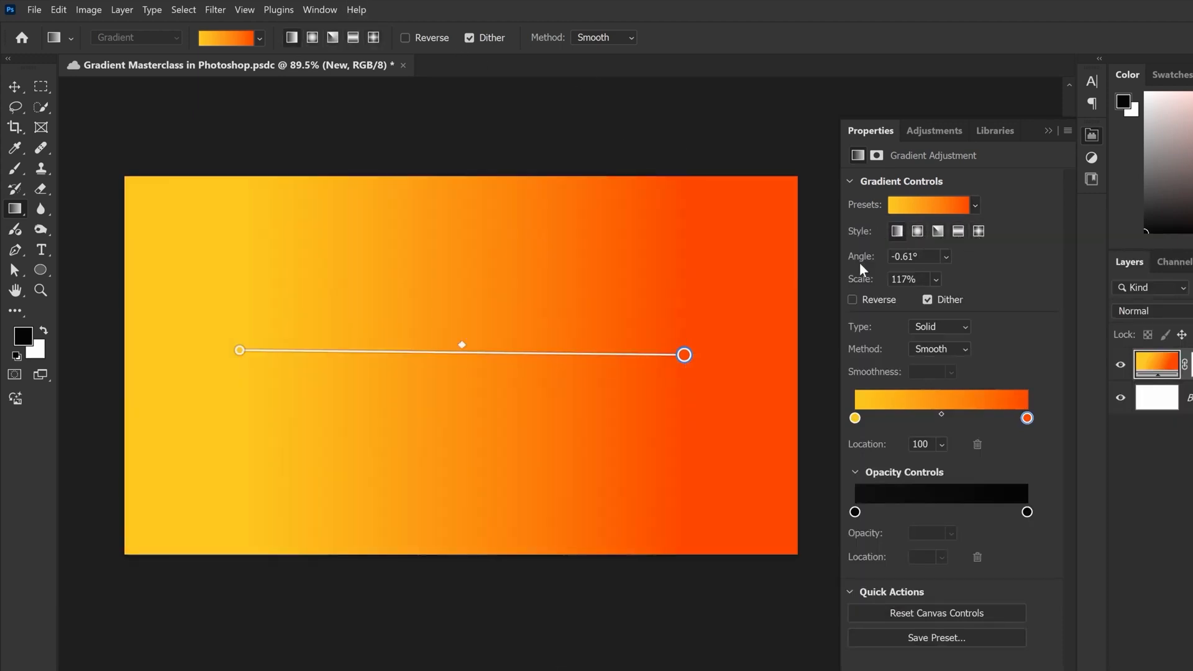
# Set the gradient's angle to 90°
pyautogui.click(928, 257)
pyautogui.write('90')
pyautogui.press('Tab')
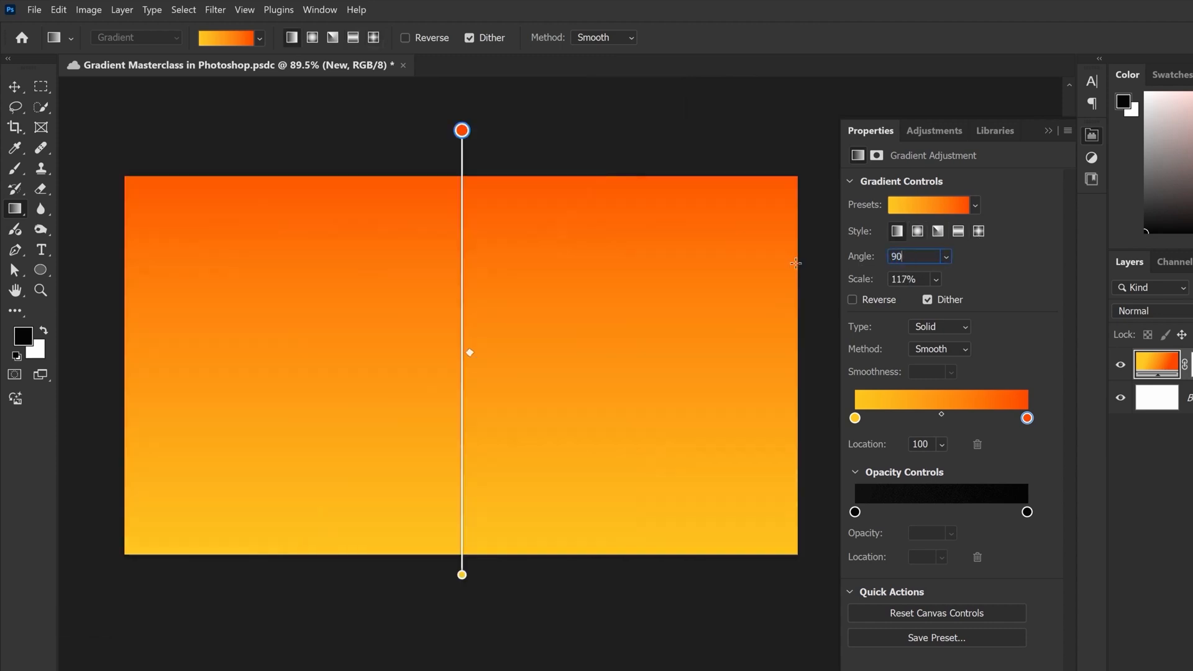
# Reposition the gradient's red and yellow ends on the canvas into a nearly horizontal line, about 1.5° and 139% scale
pyautogui.moveTo(456, 131); pyautogui.dragTo(748, 325)
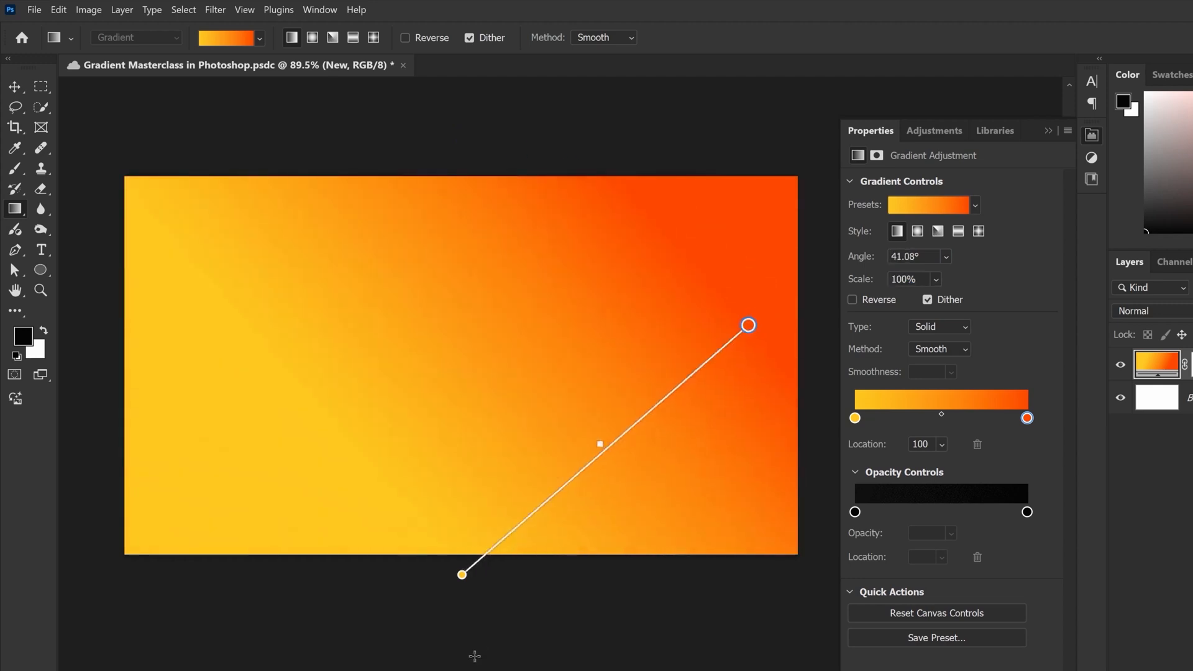
pyautogui.moveTo(462, 574); pyautogui.dragTo(222, 340)
pyautogui.scroll(-2, 395, 318)
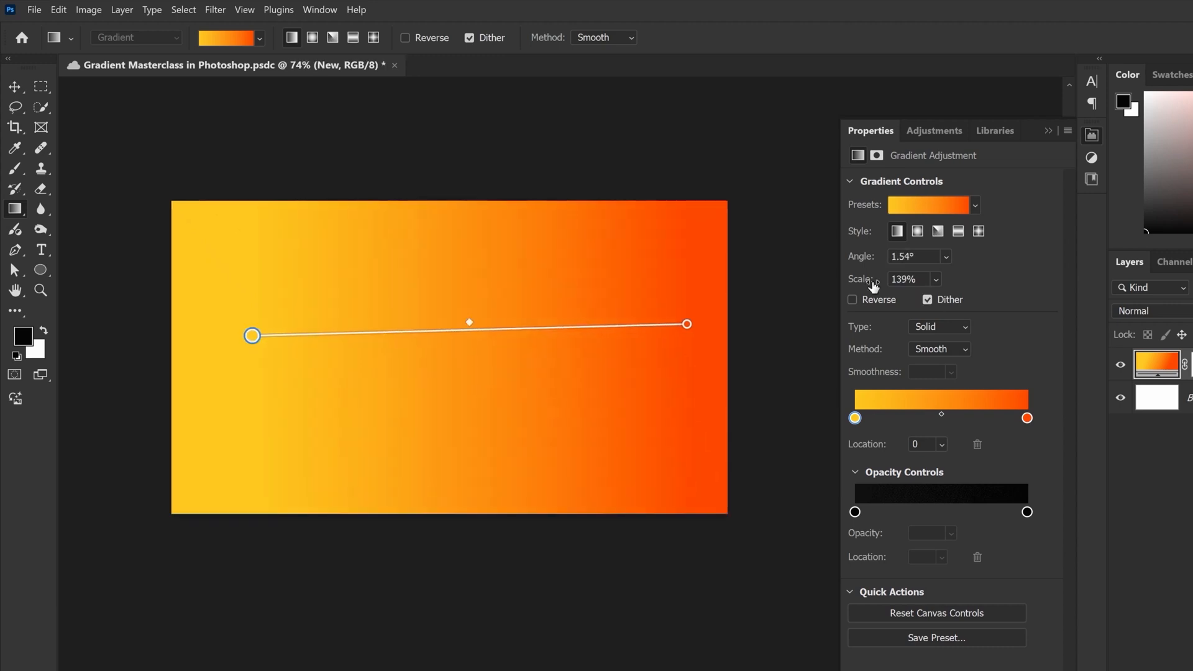
# Stretch both gradient ends well beyond the canvas edges, and reduce the gradient's scale to 67%
pyautogui.click(936, 280)
pyautogui.moveTo(941, 300)
pyautogui.mouseDown()
pyautogui.moveTo(957, 301)
pyautogui.moveTo(946, 299)
pyautogui.mouseUp()
pyautogui.scroll(-4, 497, 298)
pyautogui.moveTo(635, 309); pyautogui.dragTo(748, 311)
pyautogui.moveTo(385, 317); pyautogui.dragTo(177, 313)
pyautogui.click(936, 278)
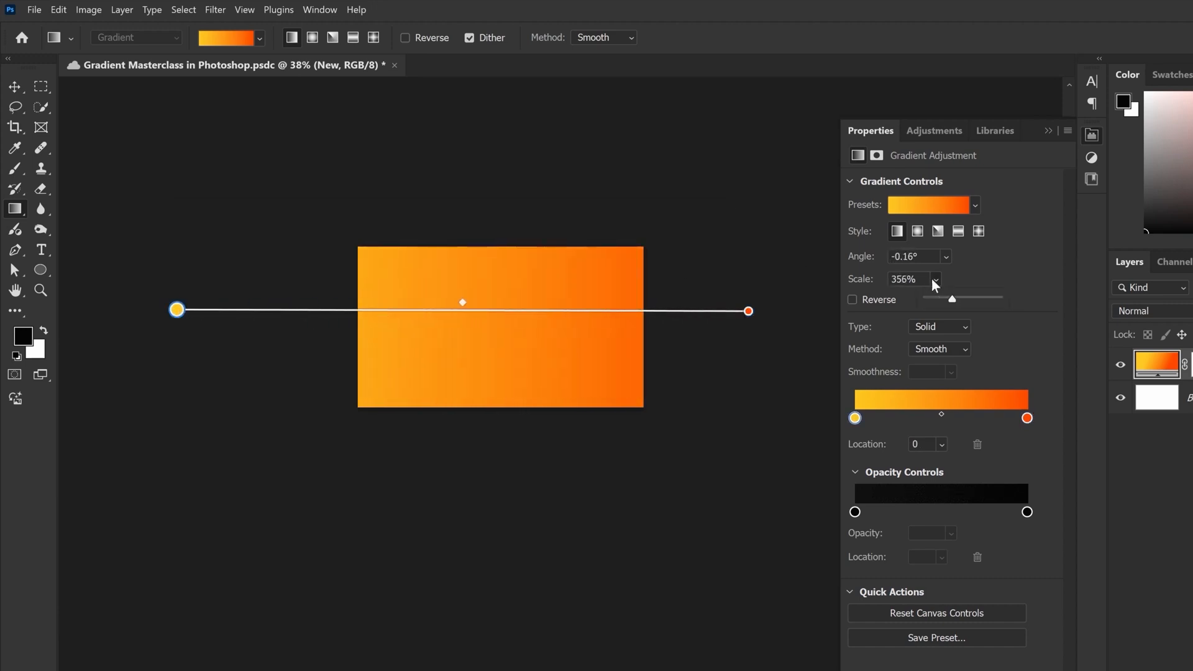
pyautogui.moveTo(951, 300); pyautogui.dragTo(934, 303)
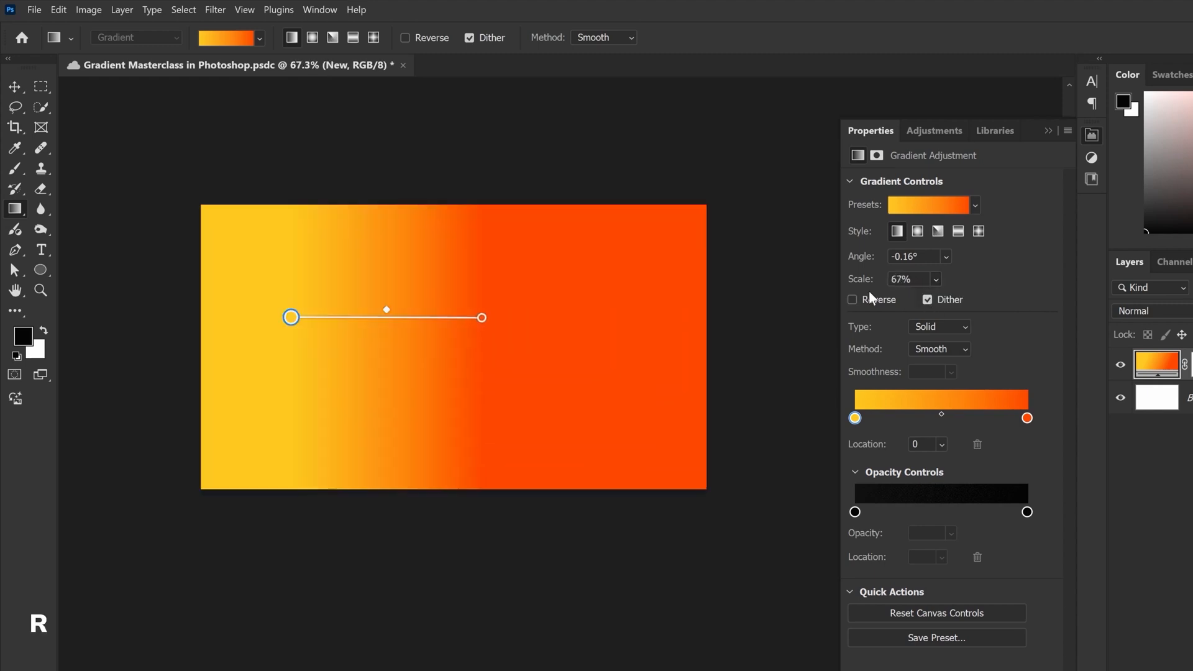
# Toggle the gradient's Reverse and Dither options to compare them, leaving Reverse off and Dither on
pyautogui.click(855, 301)
pyautogui.click(862, 304)
pyautogui.click(863, 305)
pyautogui.click(864, 305)
pyautogui.click(863, 306)
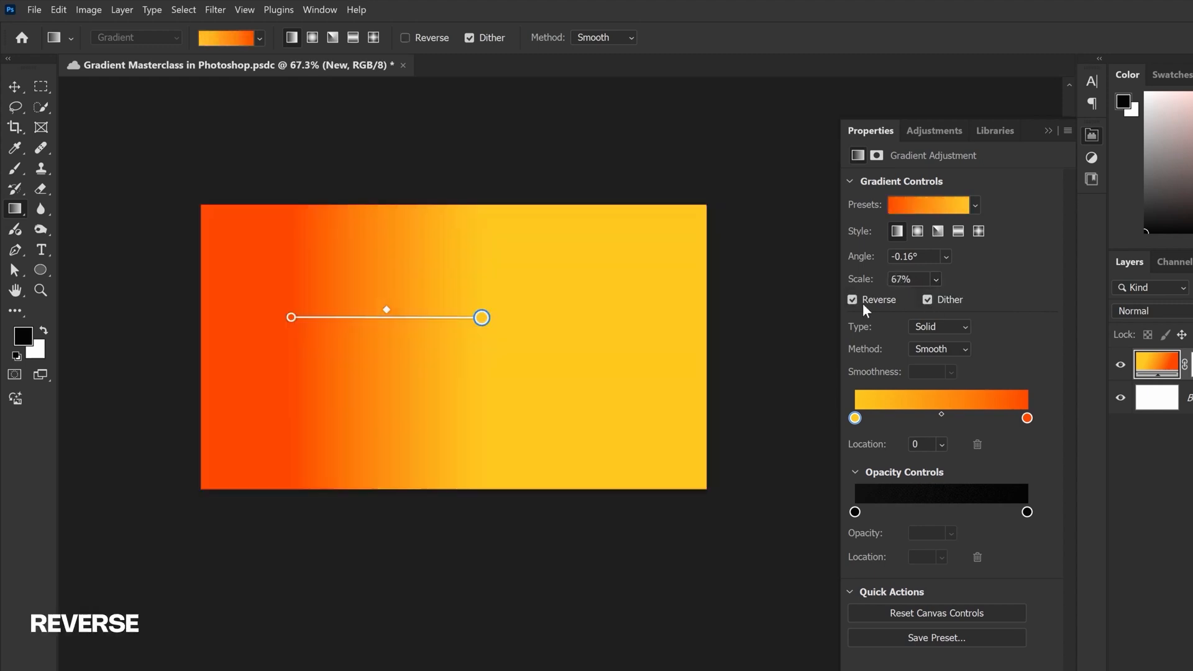
pyautogui.click(863, 305)
pyautogui.click(939, 305)
pyautogui.click(940, 306)
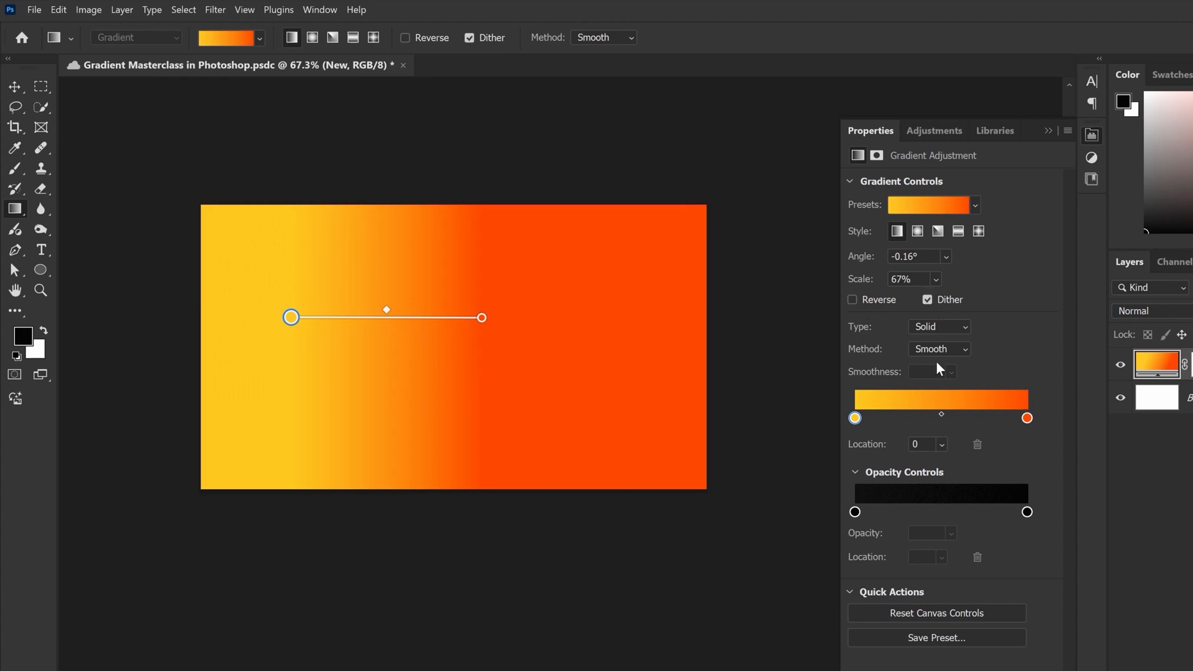
# Try the Noise gradient type with changes to its roughness and red range, and return the type to Solid
pyautogui.click(938, 329)
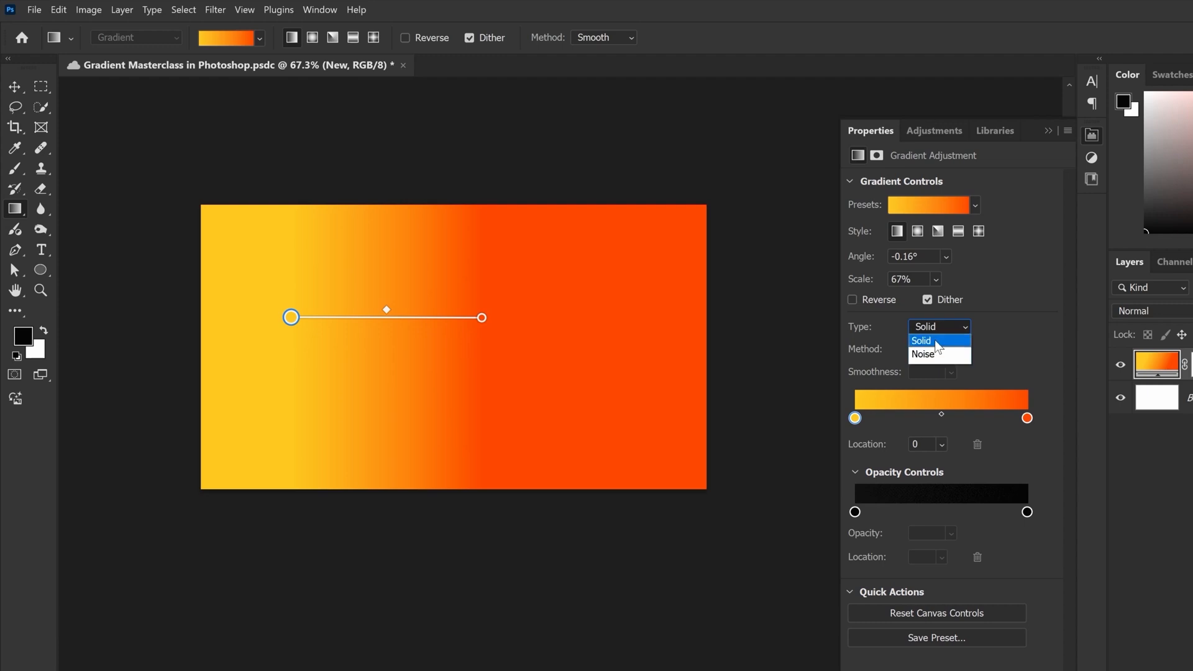
pyautogui.click(935, 353)
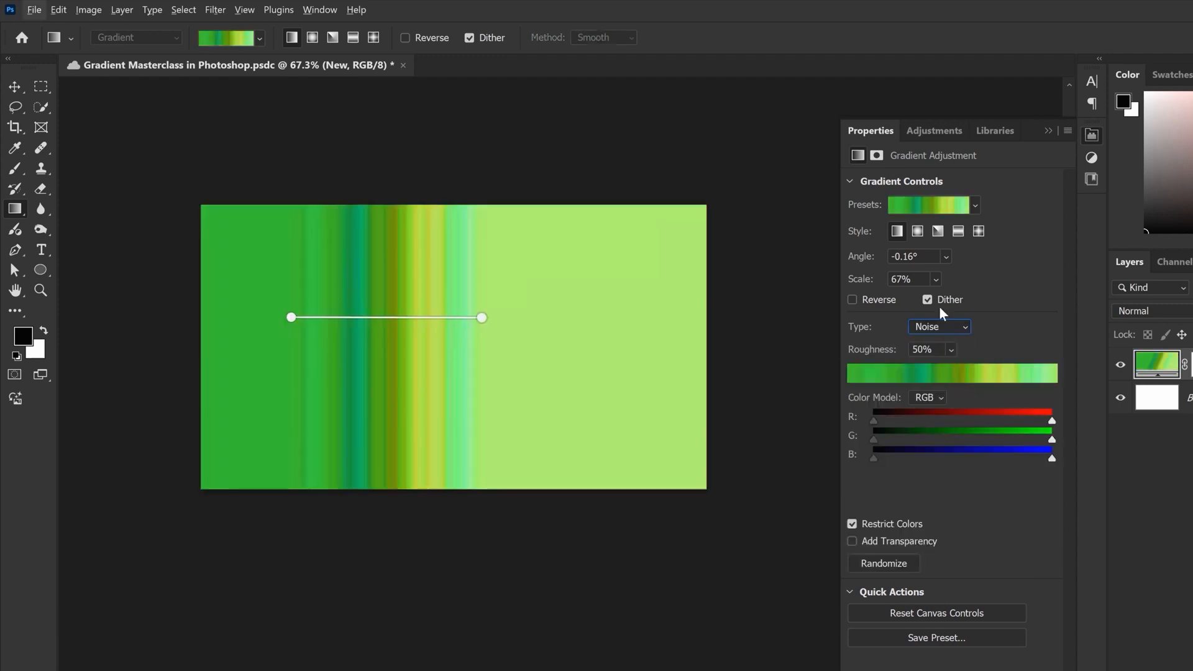
pyautogui.click(951, 351)
pyautogui.click(951, 351)
pyautogui.moveTo(973, 371)
pyautogui.mouseDown()
pyautogui.moveTo(992, 375)
pyautogui.moveTo(938, 371)
pyautogui.moveTo(950, 371)
pyautogui.mouseUp()
pyautogui.moveTo(882, 423); pyautogui.dragTo(1014, 428)
pyautogui.click(938, 327)
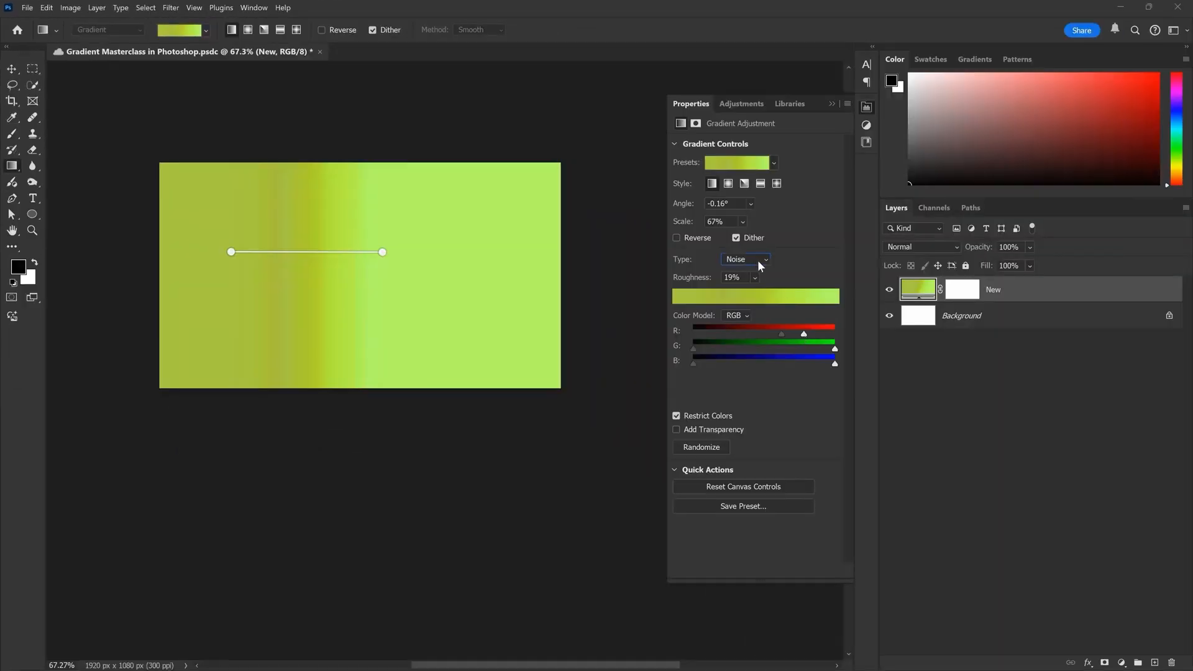
pyautogui.click(741, 270)
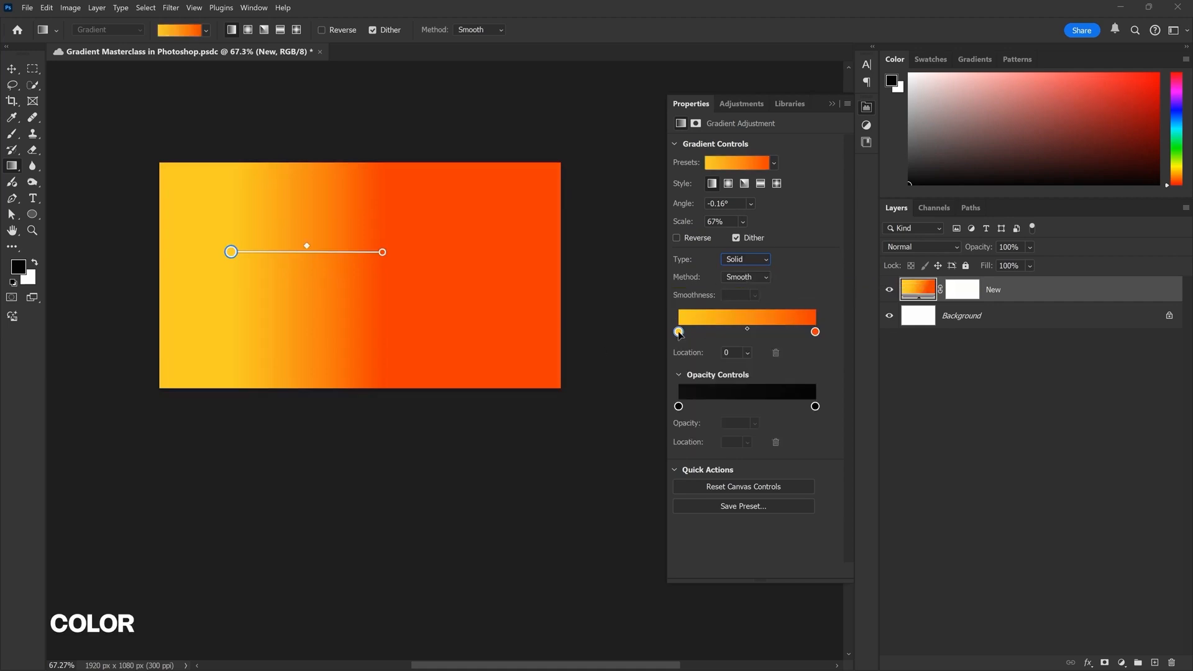
# View the yellow stop's color picker, cancel it, and move the gradient's red end outward to about 3° and 104% scale
pyautogui.doubleClick(233, 252)
pyautogui.click(1072, 103)
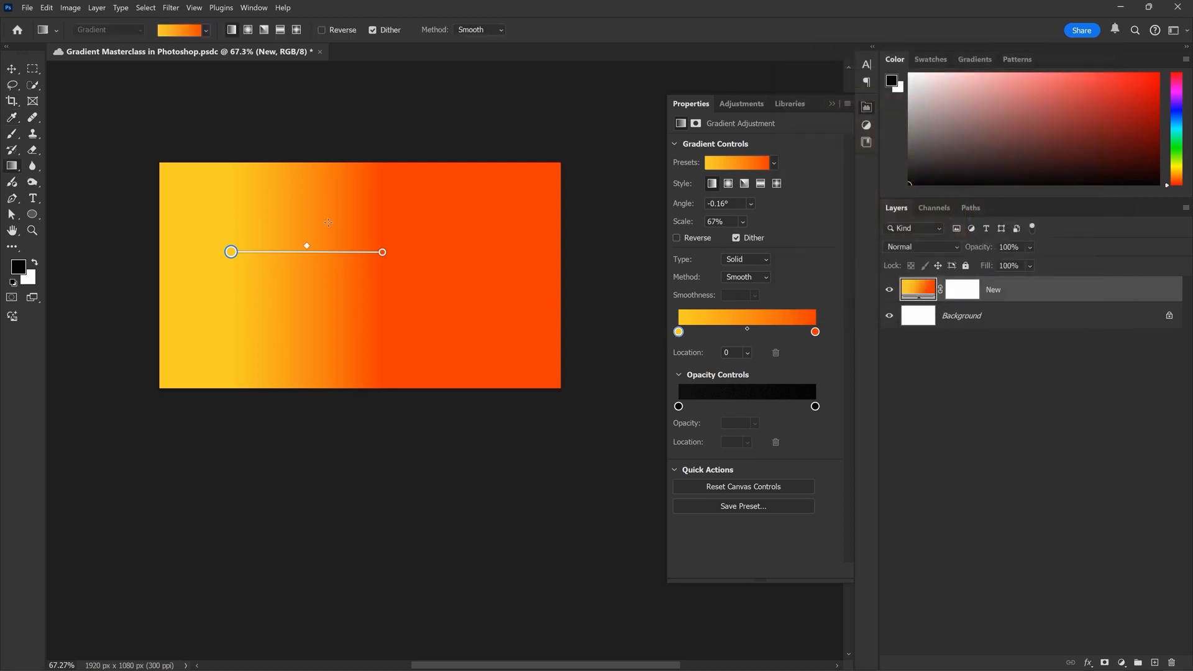
pyautogui.moveTo(389, 252); pyautogui.dragTo(471, 240)
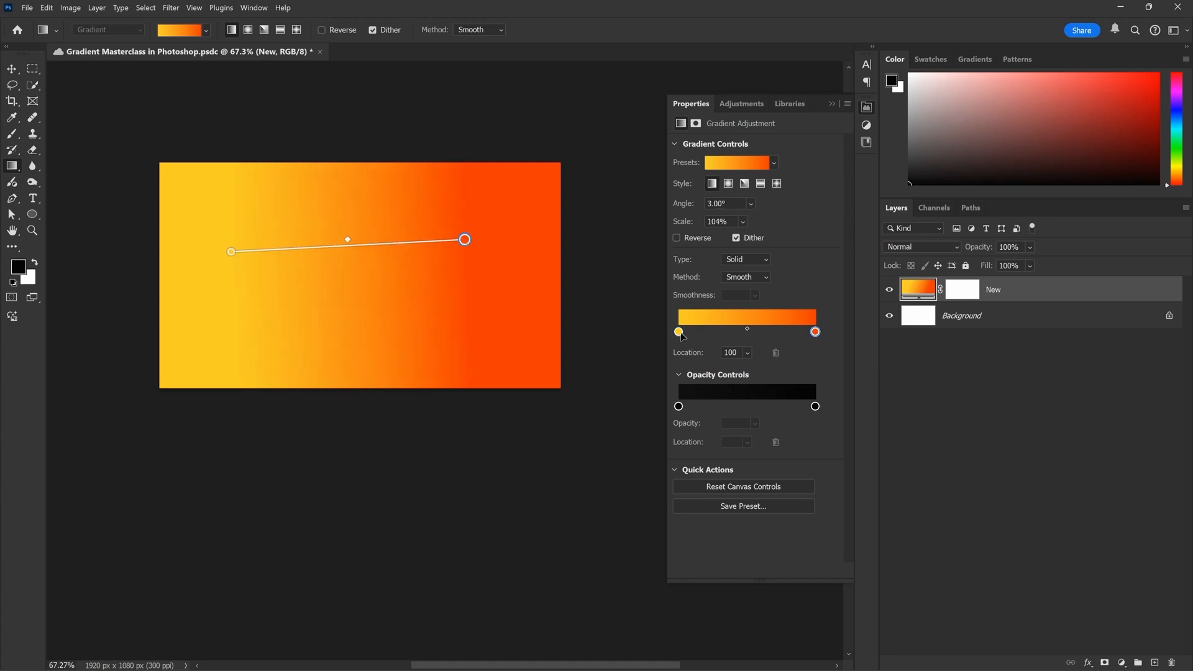
# Recolor the gradient's yellow stop to bright blue and its red stop to hot pink
pyautogui.doubleClick(679, 331)
pyautogui.moveTo(956, 171); pyautogui.dragTo(962, 156)
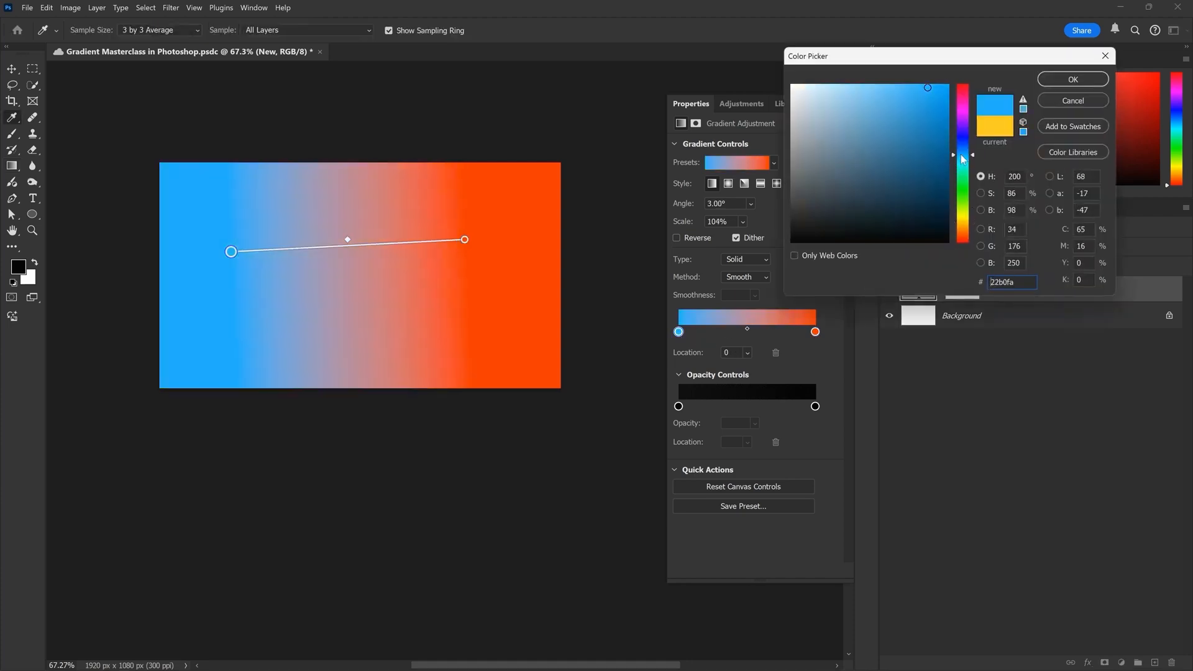
pyautogui.click(1072, 79)
pyautogui.click(814, 336)
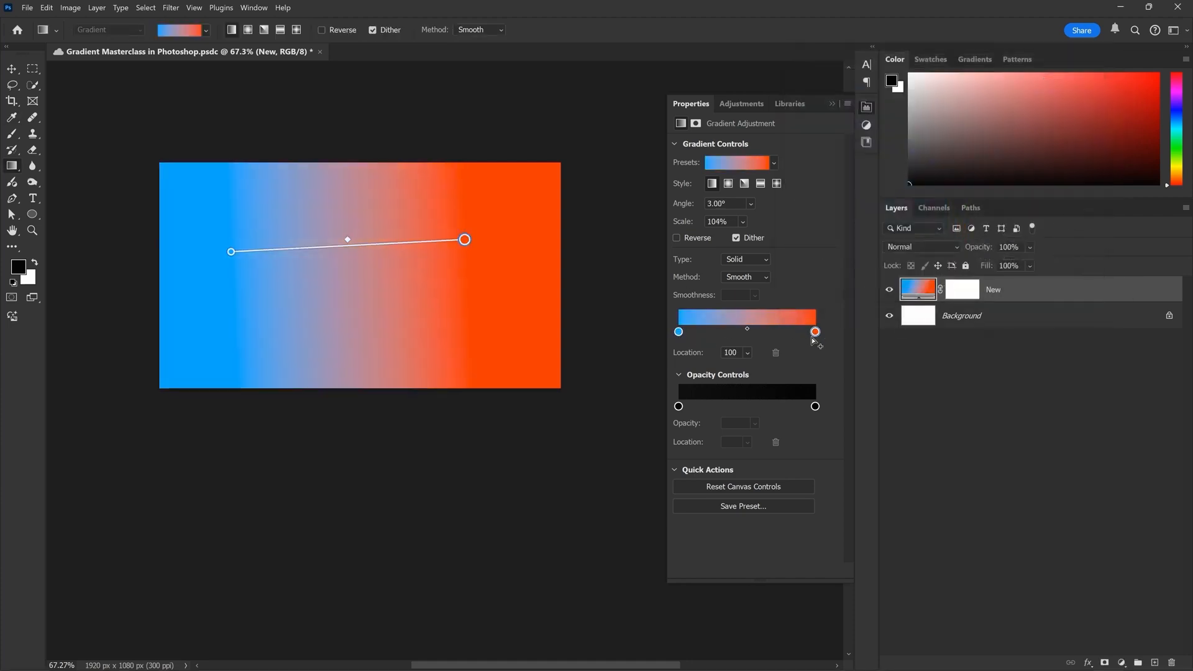
pyautogui.doubleClick(816, 335)
pyautogui.moveTo(958, 169); pyautogui.dragTo(960, 146)
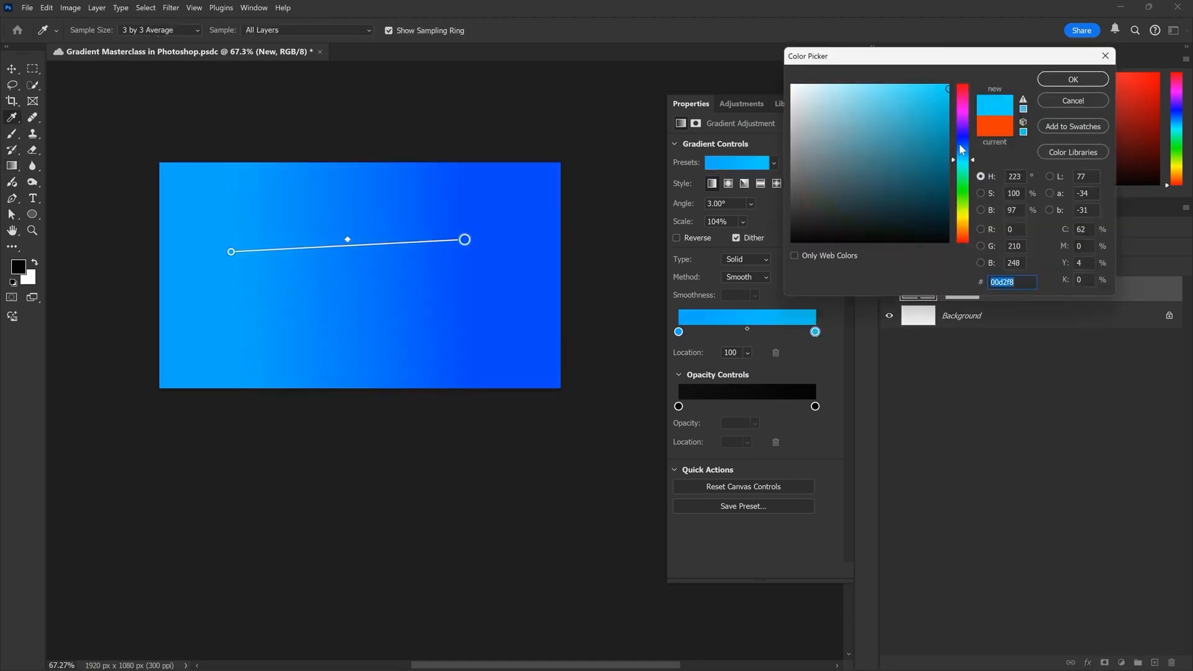
pyautogui.moveTo(970, 104); pyautogui.dragTo(971, 103)
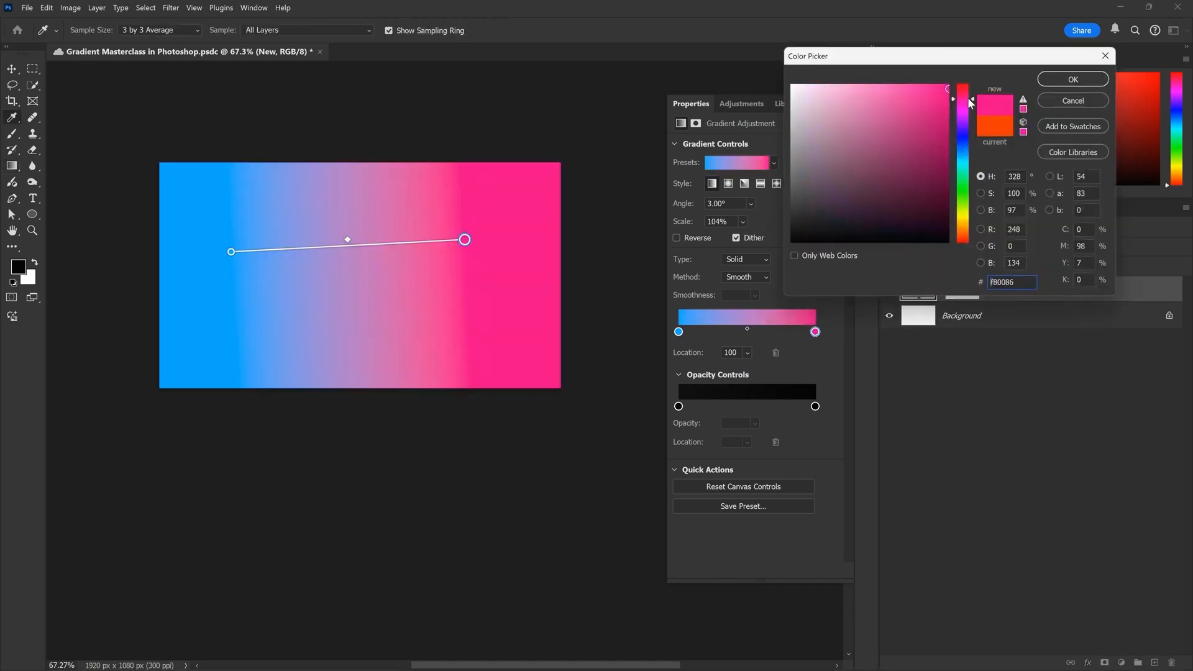
pyautogui.click(1072, 80)
# Try shifting the color midpoint, stop locations and gradient end, returning the pink stop to location 100
pyautogui.moveTo(746, 329); pyautogui.dragTo(743, 372)
pyautogui.click(748, 355)
pyautogui.moveTo(766, 428); pyautogui.dragTo(848, 425)
pyautogui.click(856, 411)
pyautogui.moveTo(445, 279)
pyautogui.mouseDown()
pyautogui.moveTo(423, 281)
pyautogui.moveTo(467, 278)
pyautogui.mouseUp()
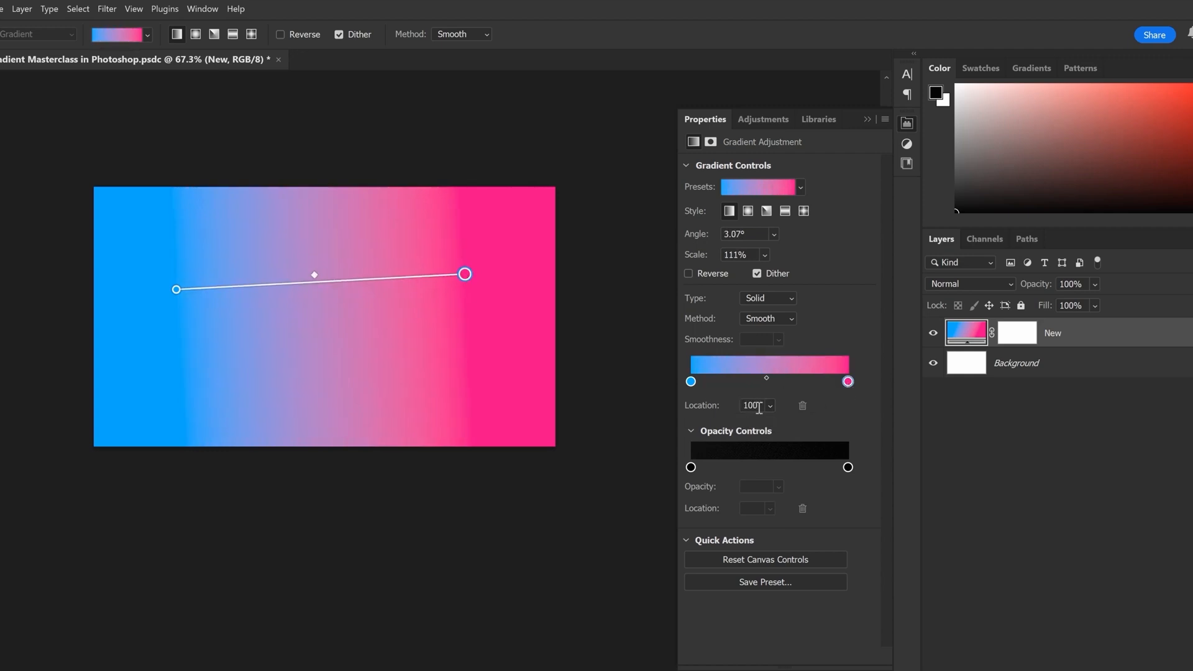
pyautogui.click(769, 407)
pyautogui.moveTo(807, 423); pyautogui.dragTo(837, 419)
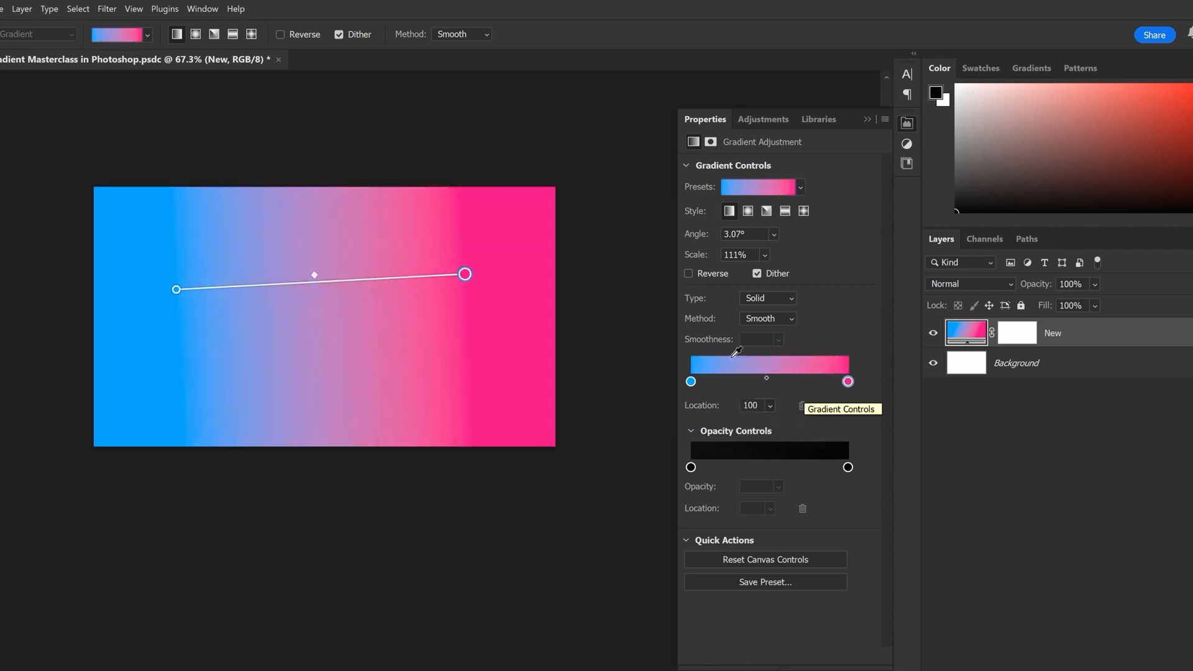
# Add a color stop between the blue and pink stops, recolor it green, and set its location to 65
pyautogui.click(803, 384)
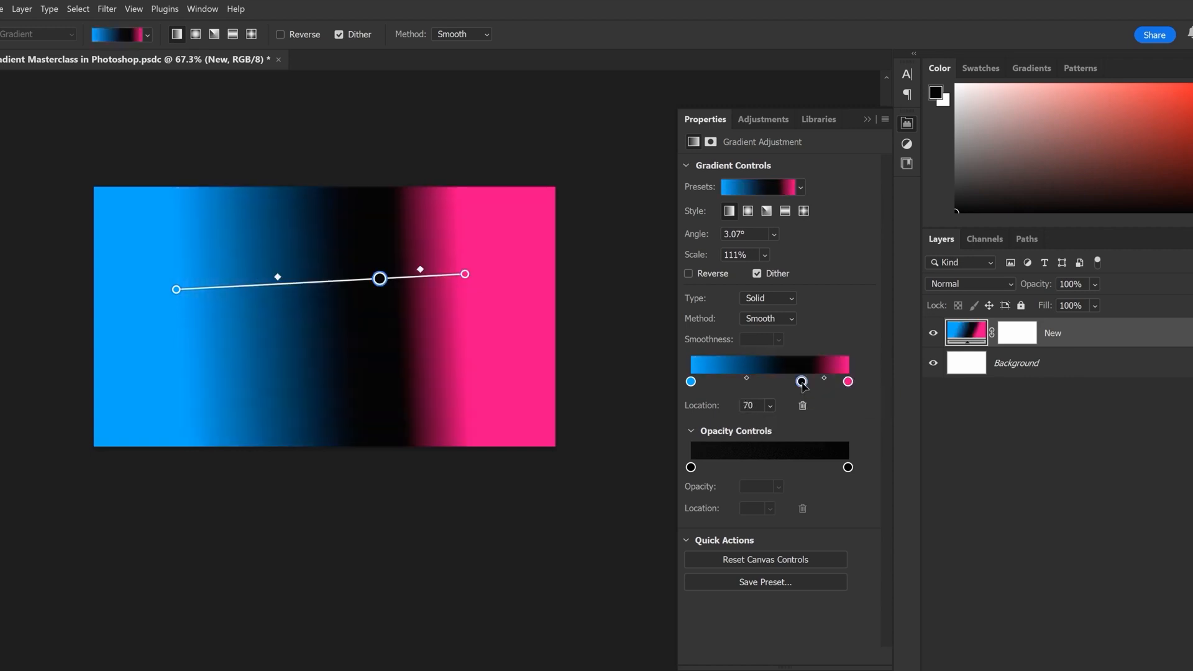
pyautogui.doubleClick(802, 381)
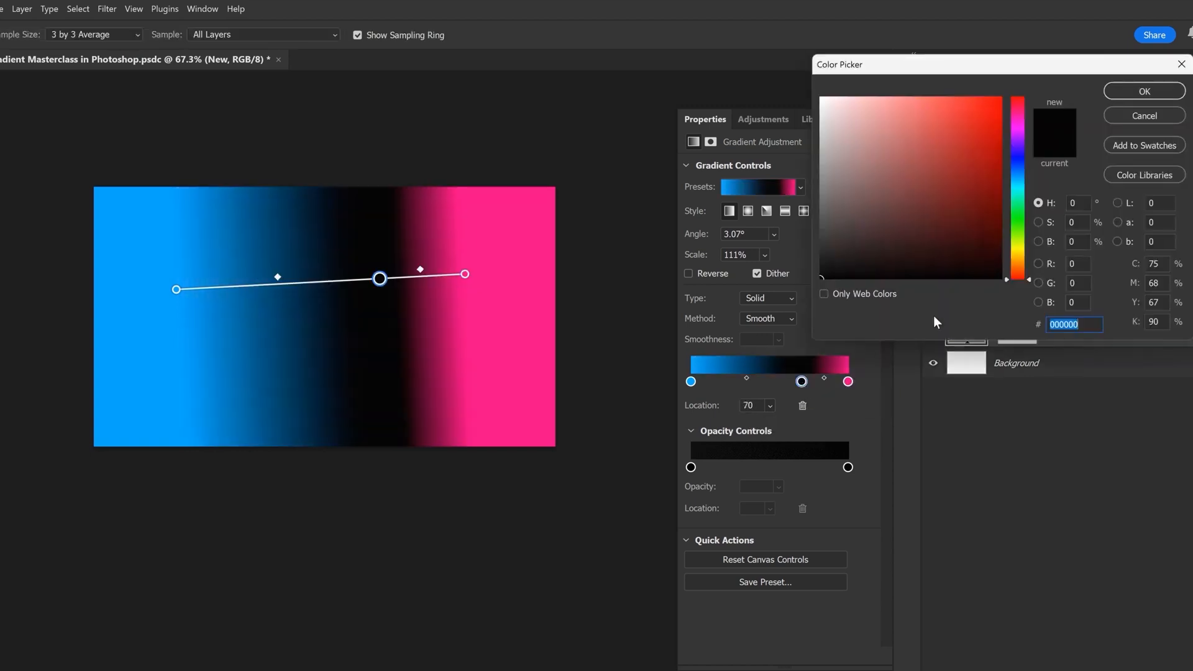
pyautogui.click(1117, 95)
pyautogui.moveTo(801, 382); pyautogui.dragTo(776, 388)
pyautogui.moveTo(805, 427); pyautogui.dragTo(798, 410)
pyautogui.click(837, 401)
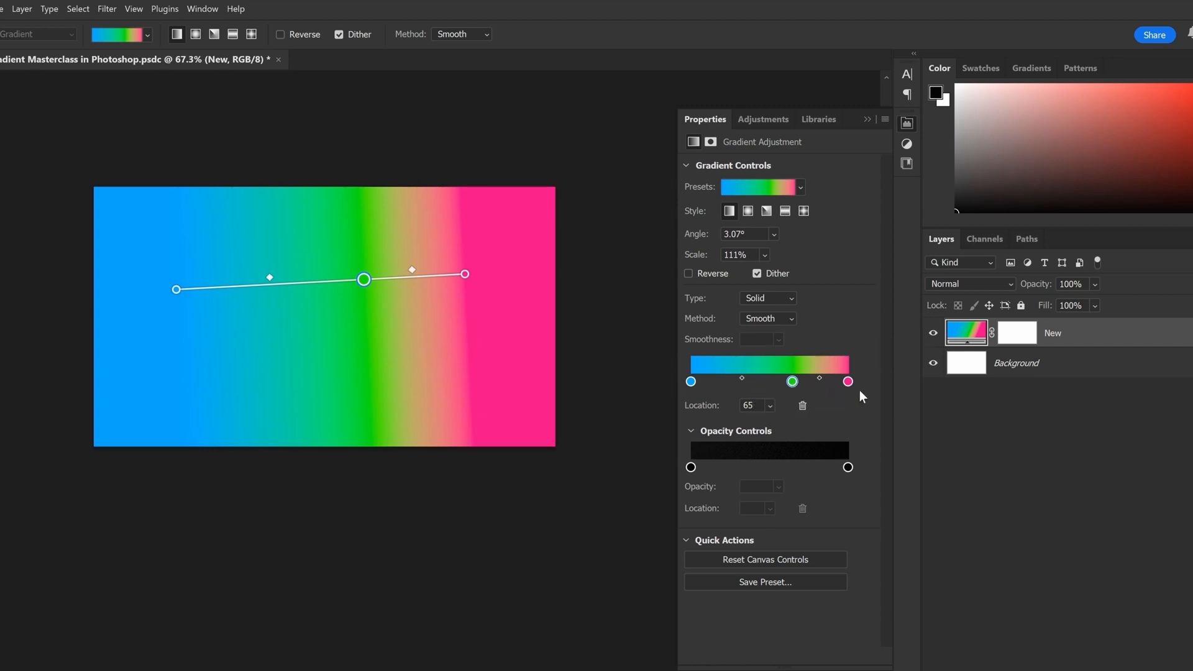
# Delete the green stop and move both gradient ends outward on the canvas to about 0.7° and 133% scale
pyautogui.click(802, 405)
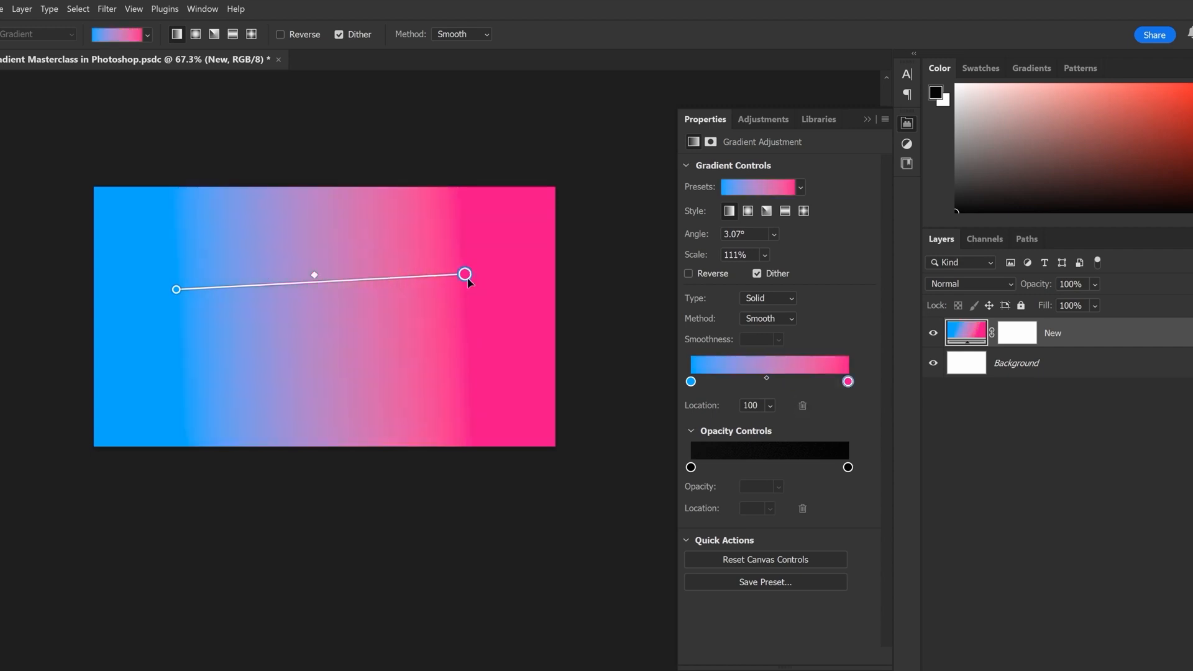
pyautogui.moveTo(468, 281); pyautogui.dragTo(499, 292)
pyautogui.moveTo(177, 292); pyautogui.dragTo(152, 293)
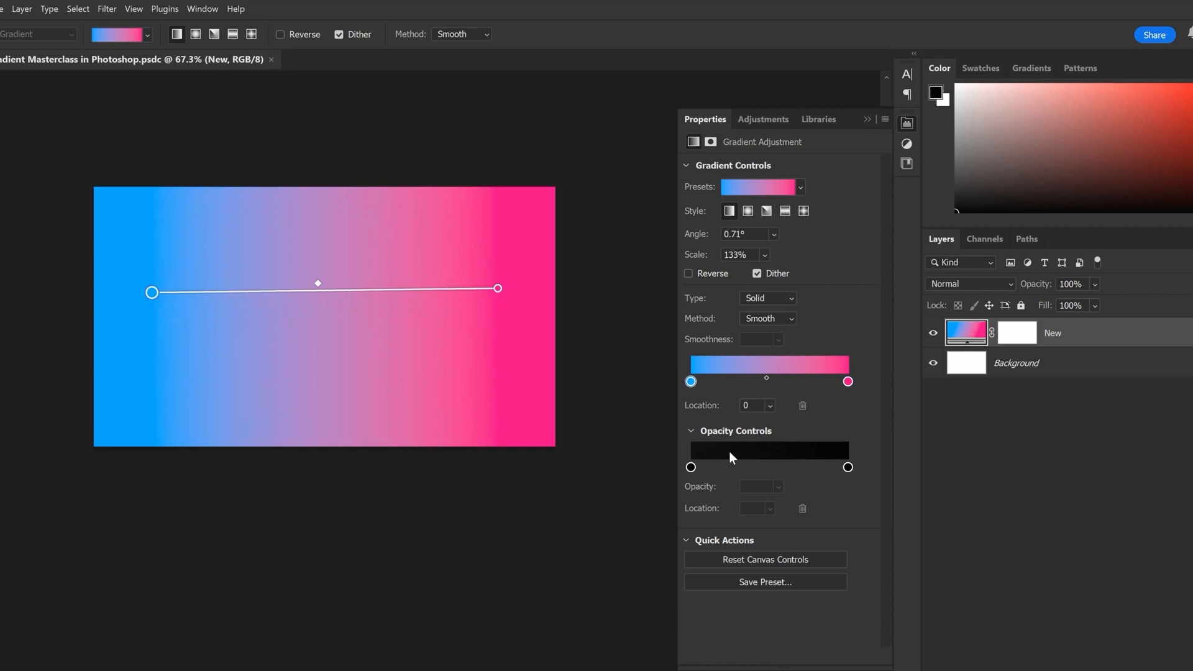
# Select the opacity stop at the gradient's pink end and lower its opacity to 47%
pyautogui.click(691, 466)
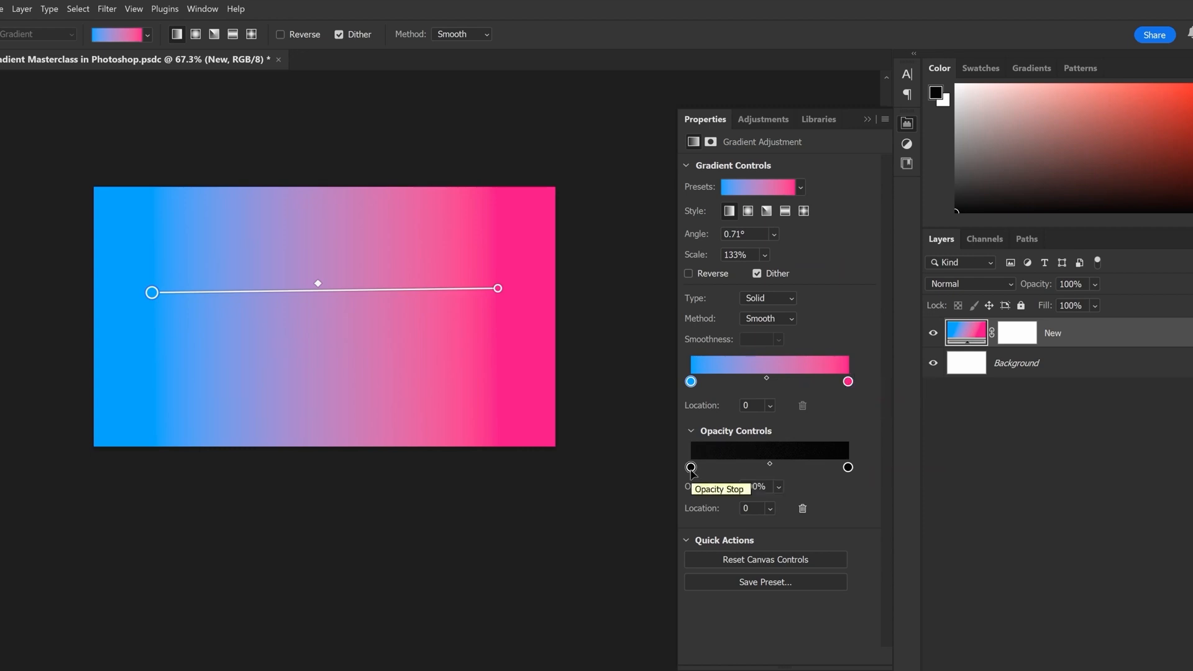
pyautogui.click(848, 468)
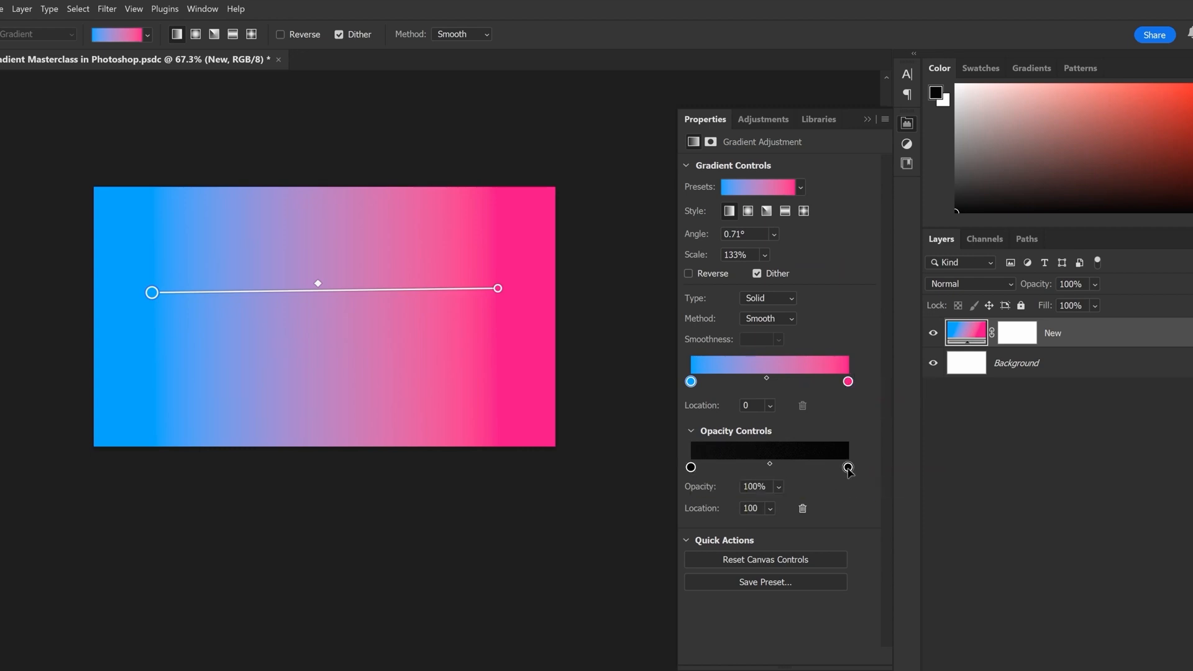
pyautogui.moveTo(813, 504); pyautogui.dragTo(845, 509)
pyautogui.moveTo(814, 505); pyautogui.dragTo(781, 505)
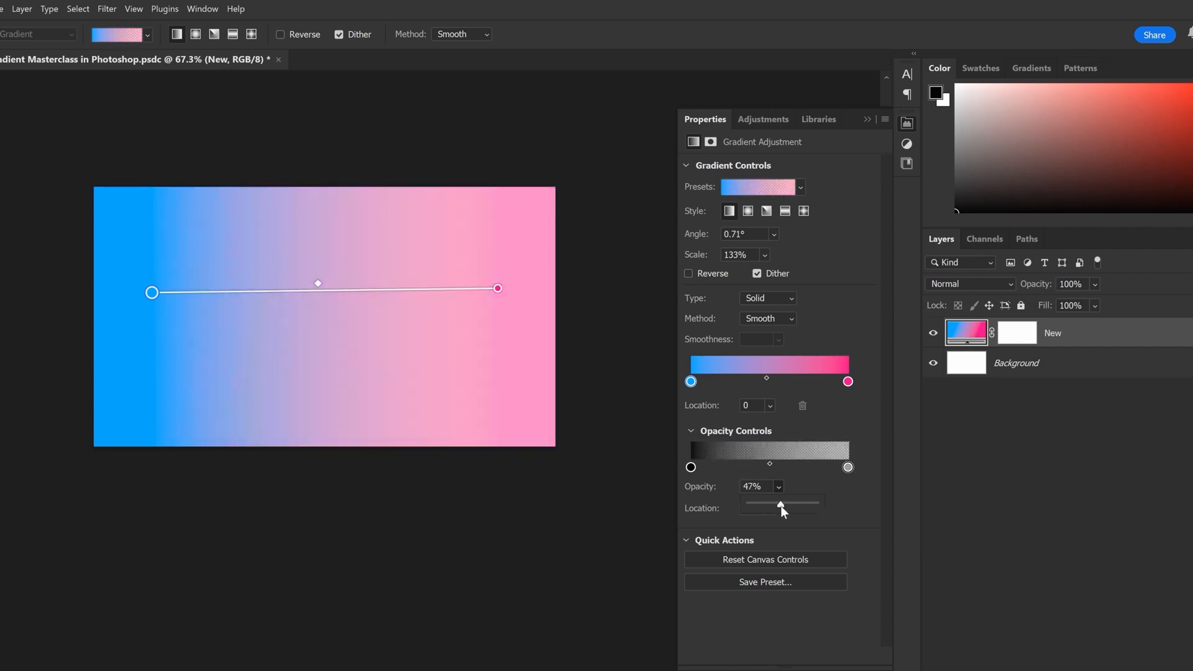
# Lower the blue end's opacity stop to 0%, and restore both end opacity stops to 100%
pyautogui.click(691, 468)
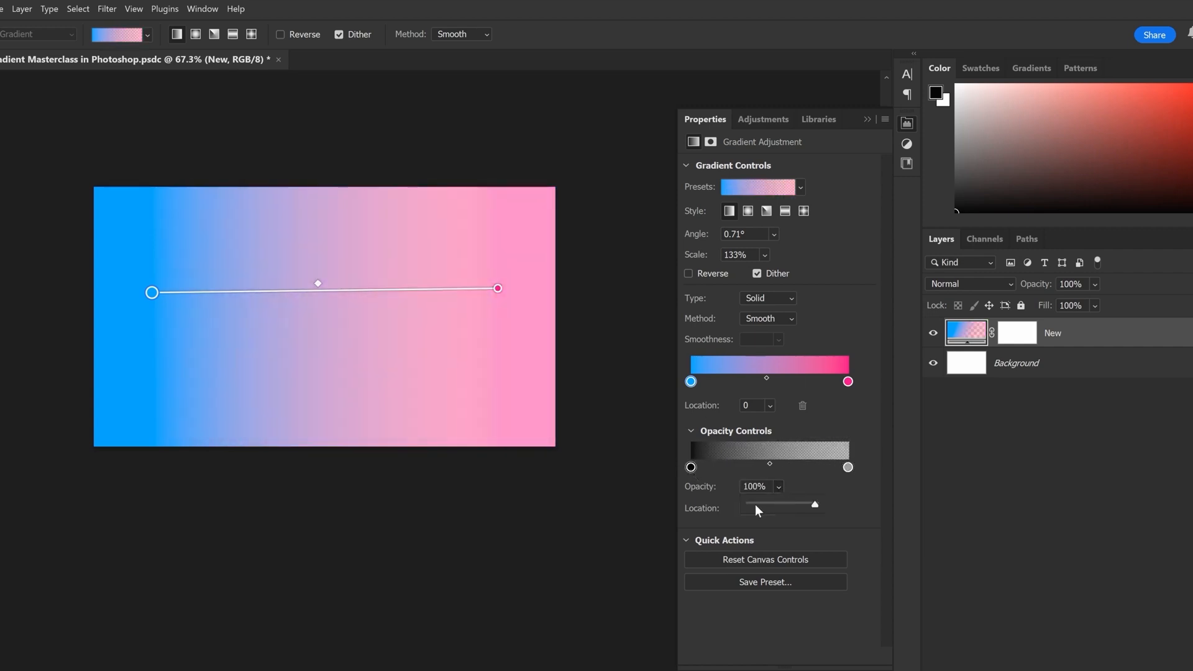
pyautogui.moveTo(815, 505); pyautogui.dragTo(722, 506)
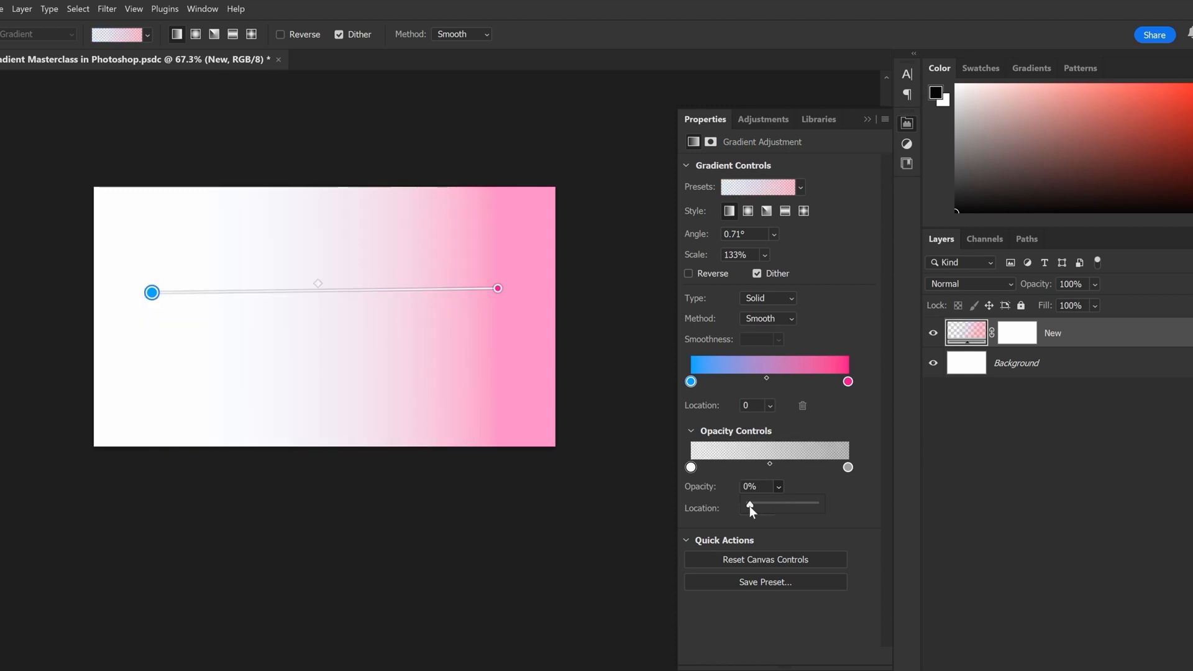
pyautogui.moveTo(749, 506); pyautogui.dragTo(878, 513)
pyautogui.click(849, 469)
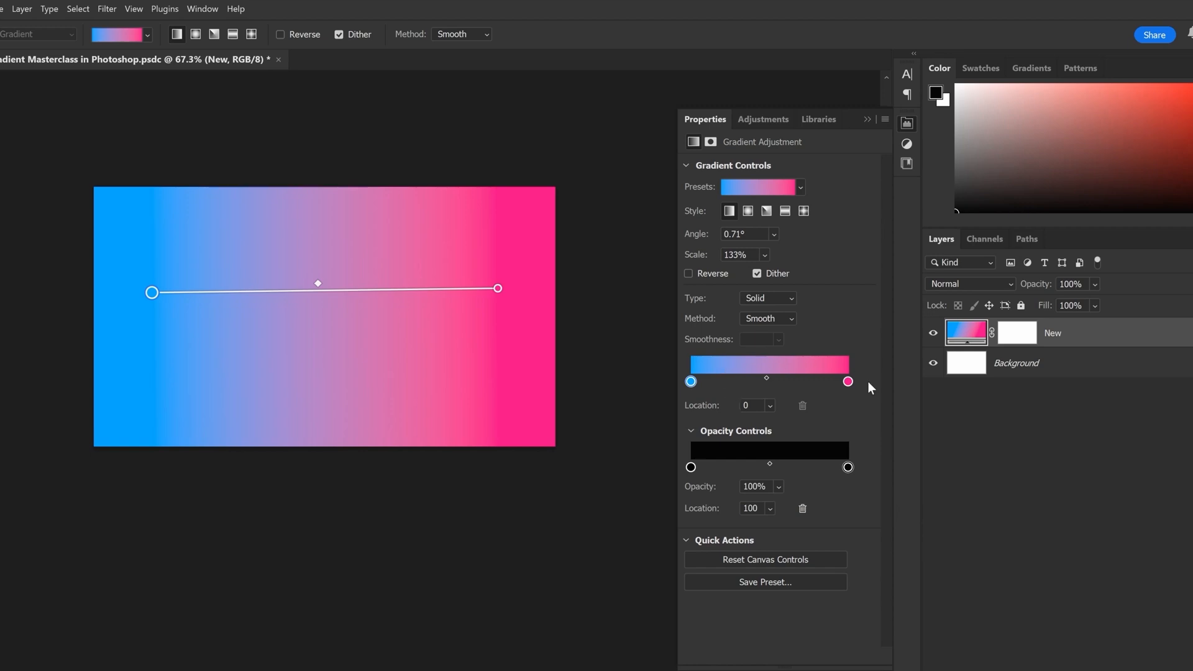
# Add an opacity stop at 0% opacity in the middle of the gradient and move it to location 49
pyautogui.click(780, 468)
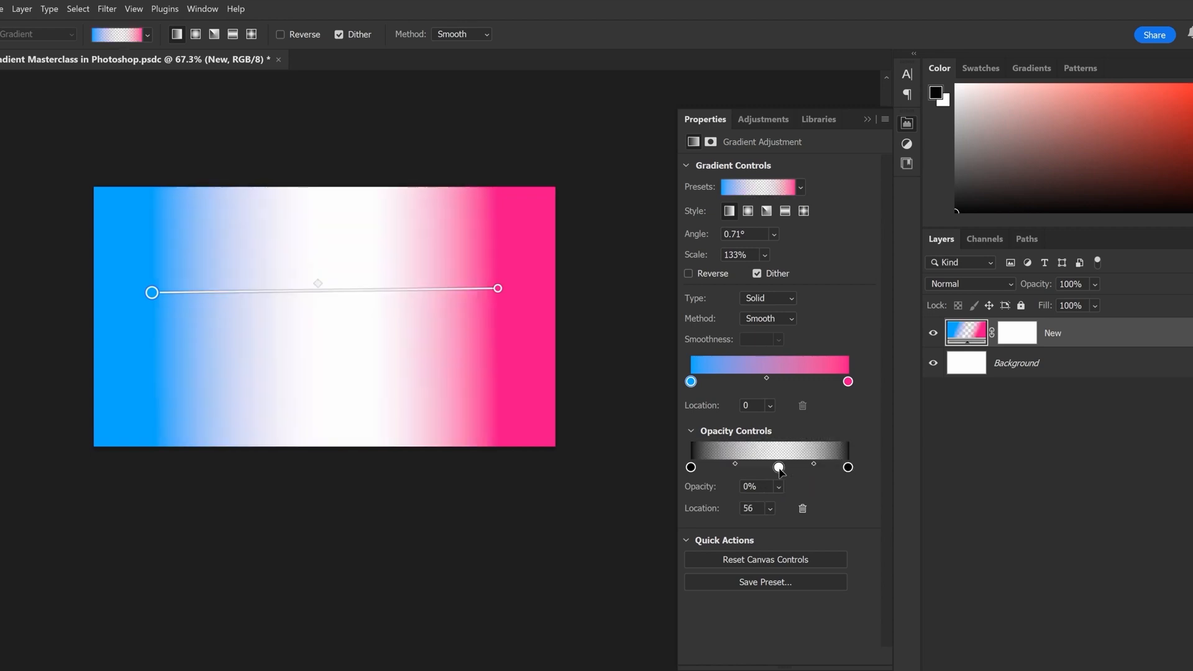
pyautogui.moveTo(780, 470); pyautogui.dragTo(770, 473)
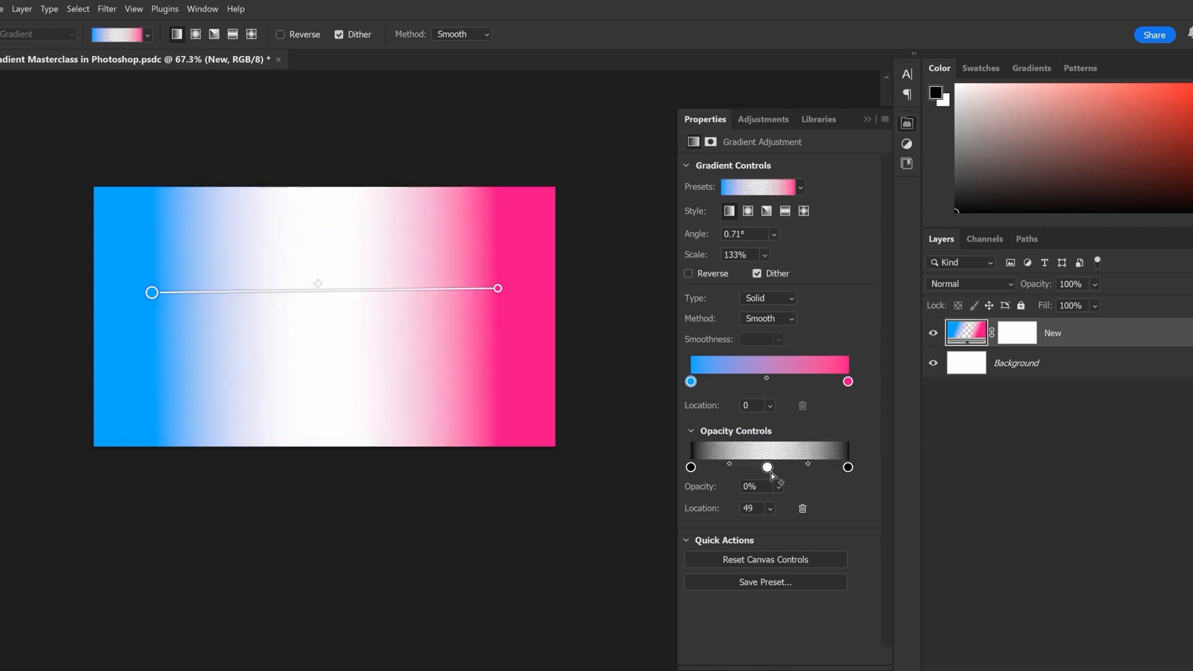
# Raise the middle opacity stop to 100% opacity, then set it to 50%
pyautogui.click(777, 487)
pyautogui.moveTo(783, 503); pyautogui.dragTo(943, 512)
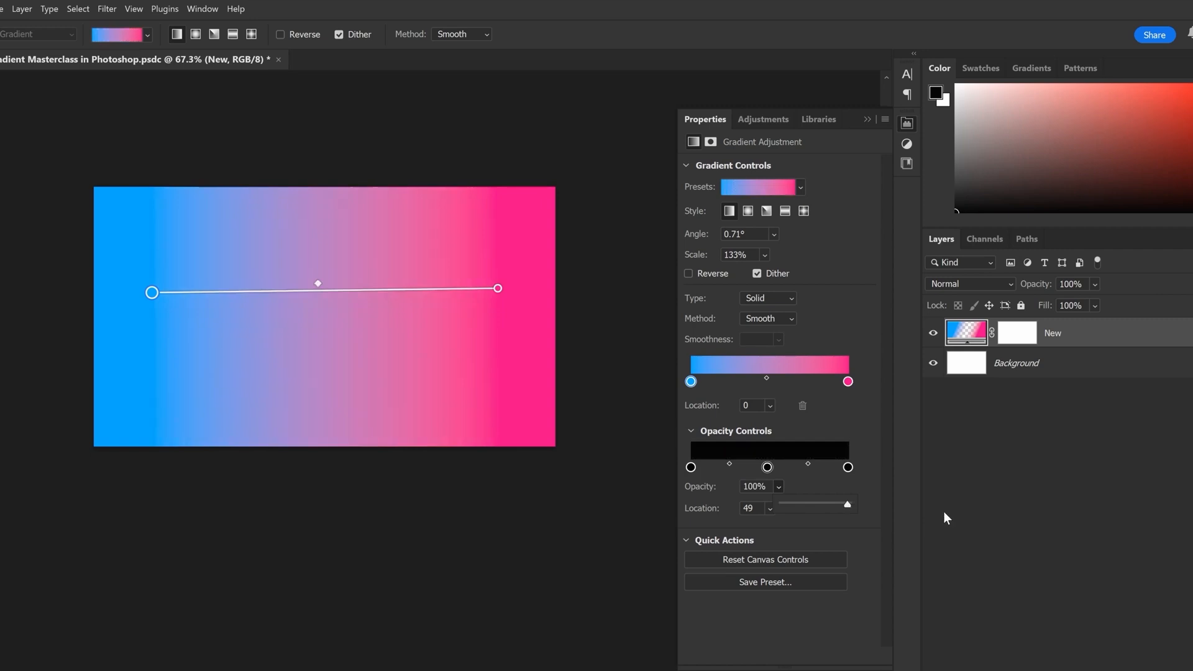
pyautogui.click(754, 487)
pyautogui.write('50')
pyautogui.press('Tab')
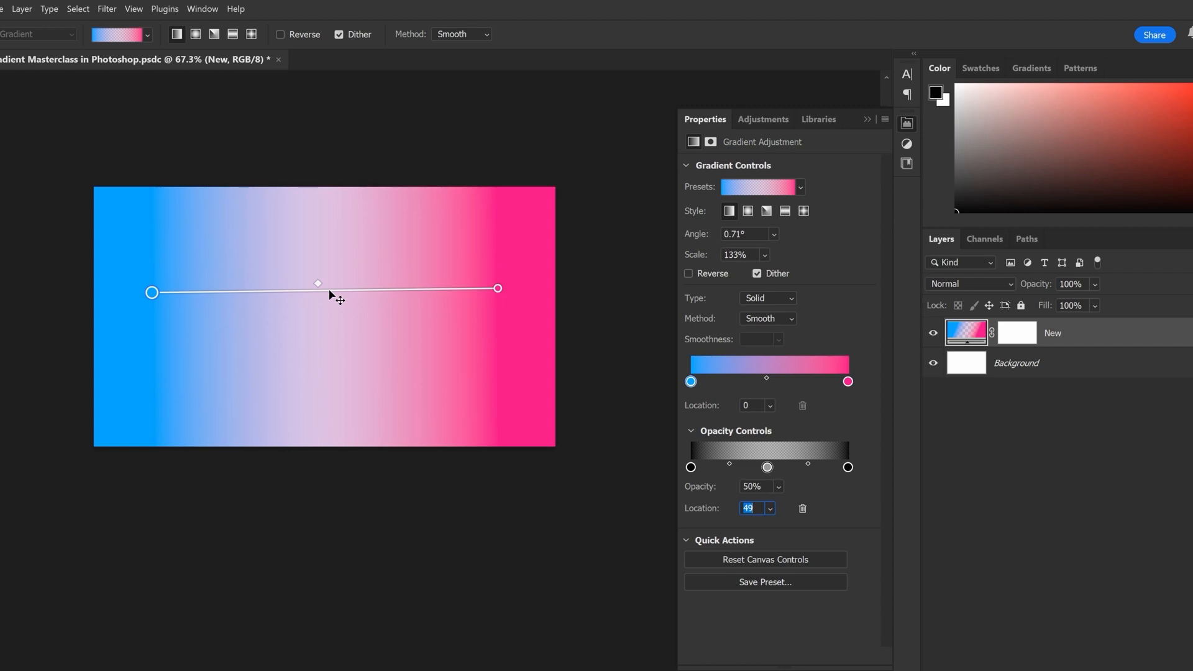
# Add three more opacity stops at 0% opacity, one on the pink side and two on the blue side of the middle stop
pyautogui.click(820, 473)
pyautogui.click(725, 467)
pyautogui.click(738, 467)
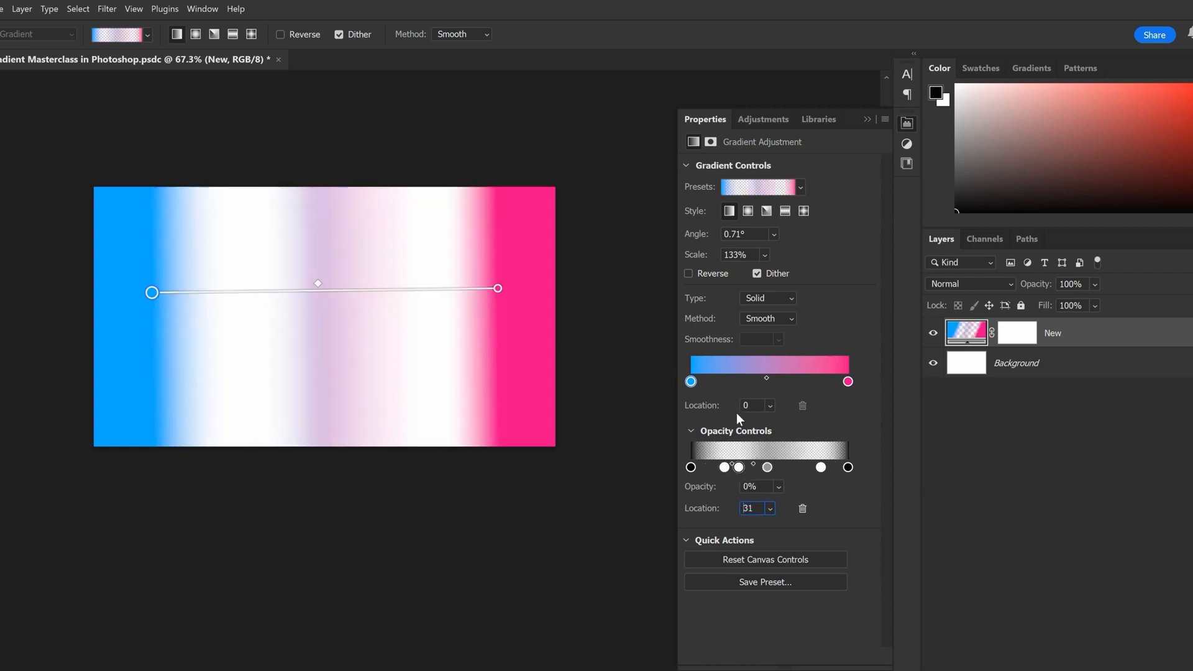
# Add four black color stops spread between the blue and pink ends of the gradient
pyautogui.click(719, 383)
pyautogui.click(747, 383)
pyautogui.click(782, 382)
pyautogui.click(812, 382)
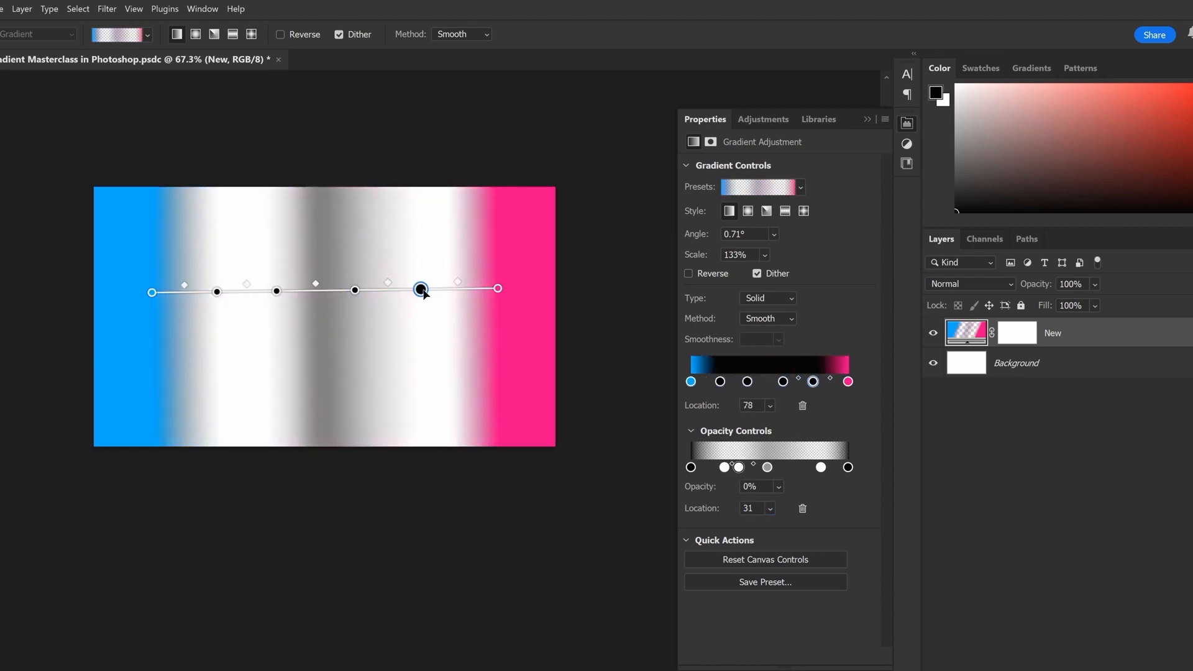
# Recolor the black color stop at location 78 red and its neighbor toward the middle magenta
pyautogui.doubleClick(422, 290)
pyautogui.moveTo(988, 161); pyautogui.dragTo(998, 97)
pyautogui.click(1138, 91)
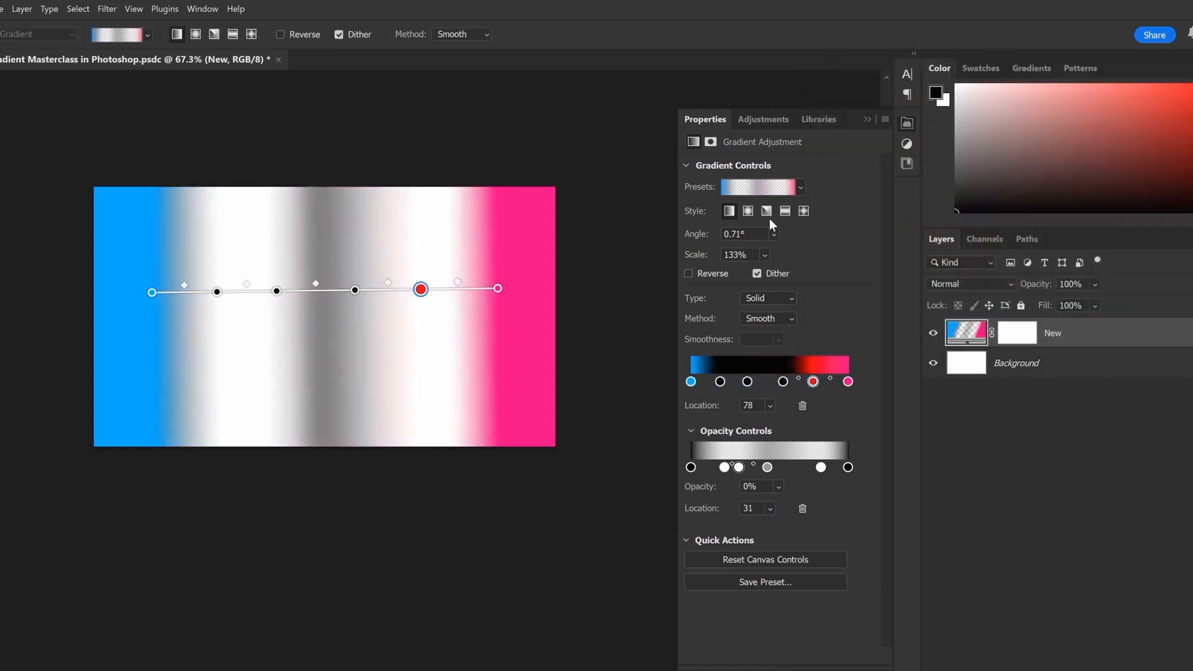
pyautogui.doubleClick(354, 290)
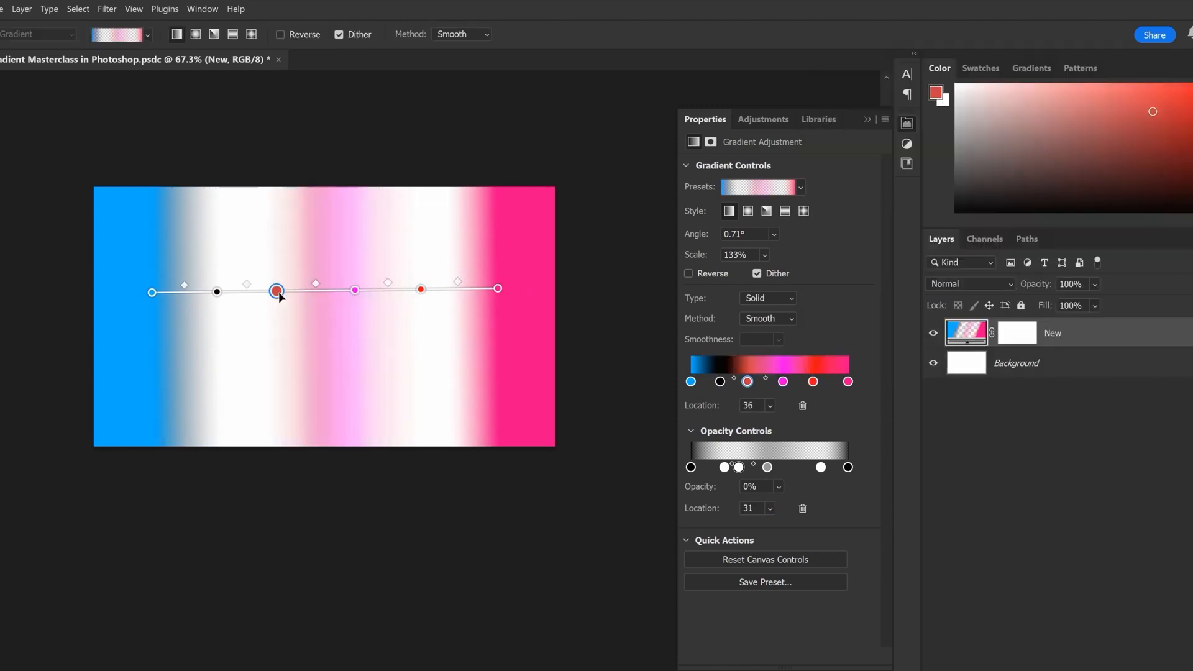
# Recolor the color stop at location 36 blue-violet and the one at location 19 pink
pyautogui.doubleClick(276, 290)
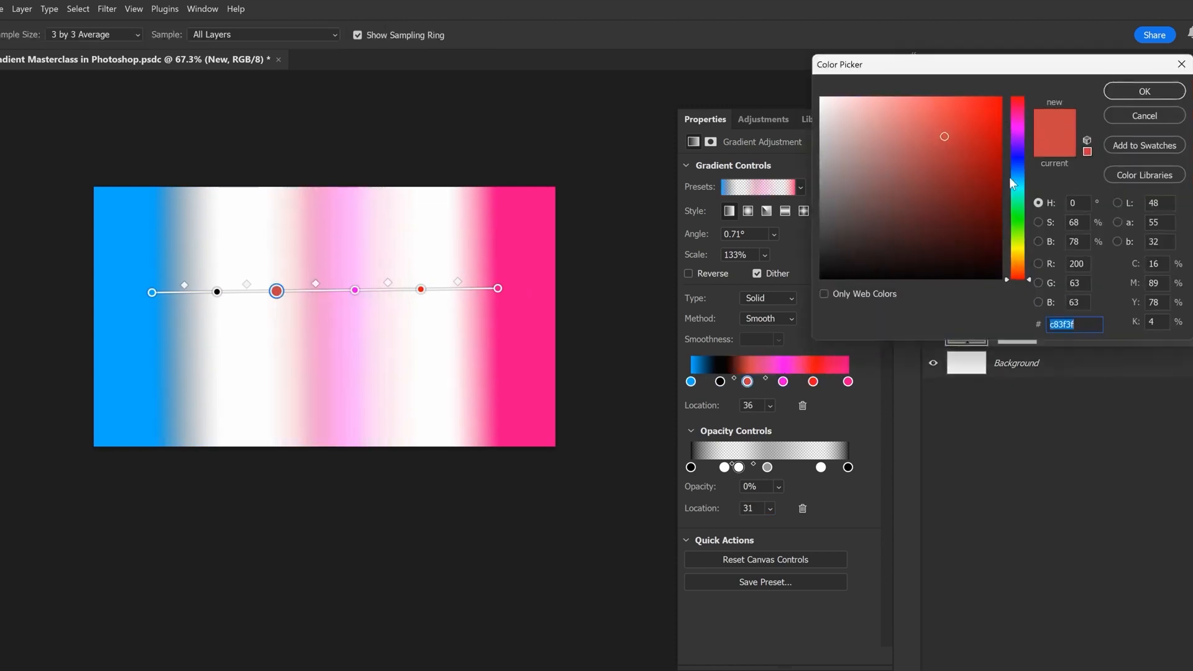
pyautogui.click(1020, 159)
pyautogui.click(1144, 92)
pyautogui.doubleClick(217, 291)
pyautogui.click(990, 117)
pyautogui.click(1018, 114)
pyautogui.click(1154, 91)
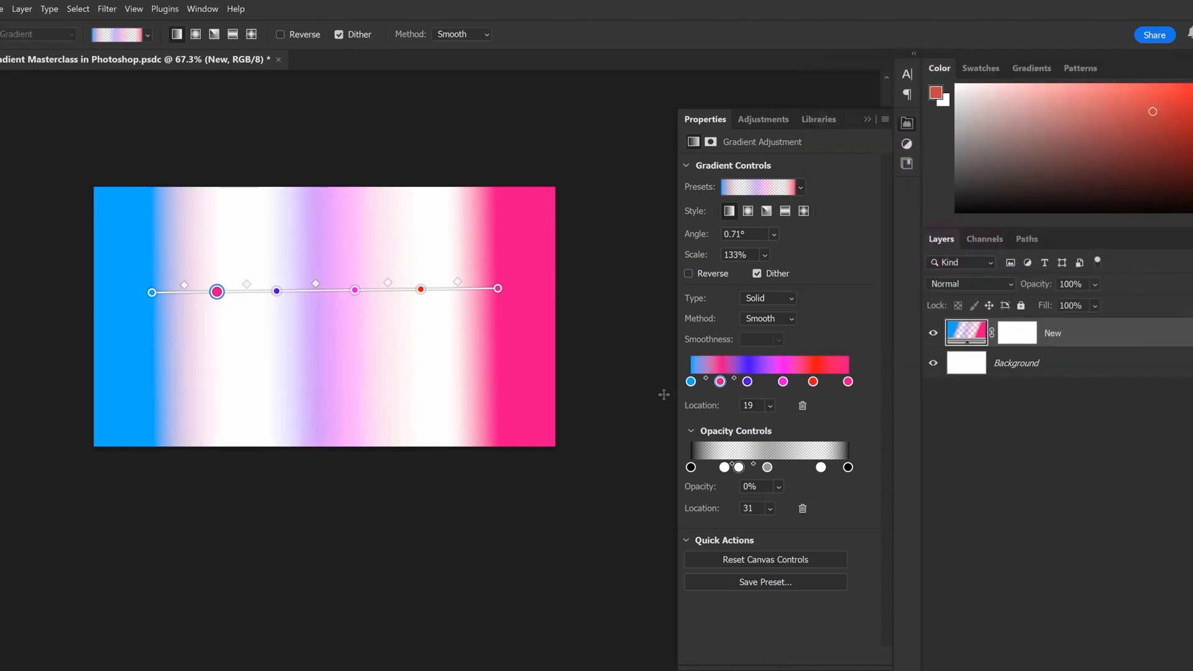
# Line up the inner opacity stops with the color stops and raise the transparent ones to 100% opacity
pyautogui.moveTo(724, 467); pyautogui.dragTo(717, 467)
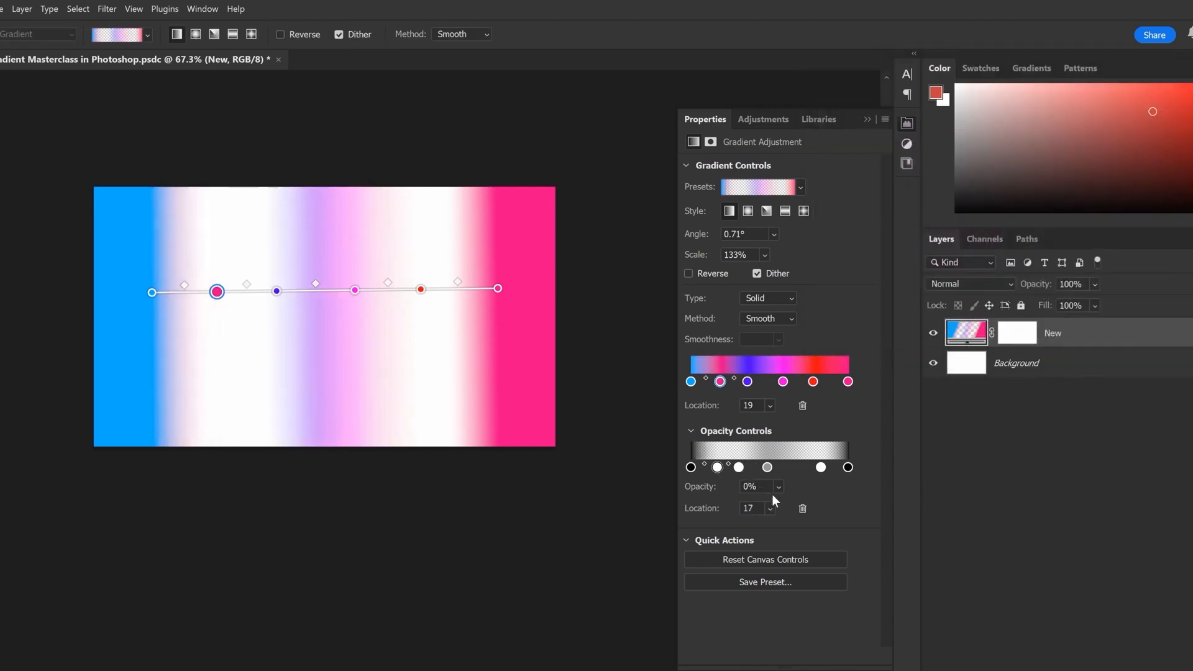
pyautogui.moveTo(767, 469); pyautogui.dragTo(784, 469)
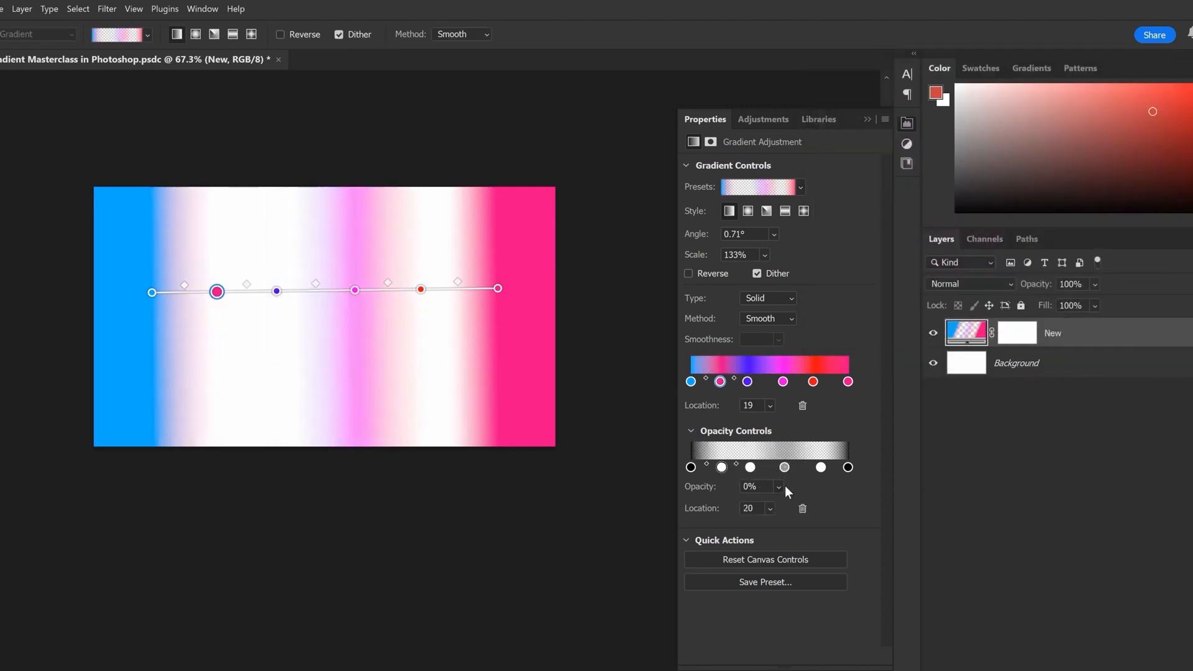
pyautogui.click(780, 486)
pyautogui.moveTo(784, 504); pyautogui.dragTo(853, 511)
pyautogui.click(749, 468)
pyautogui.click(779, 487)
pyautogui.click(783, 468)
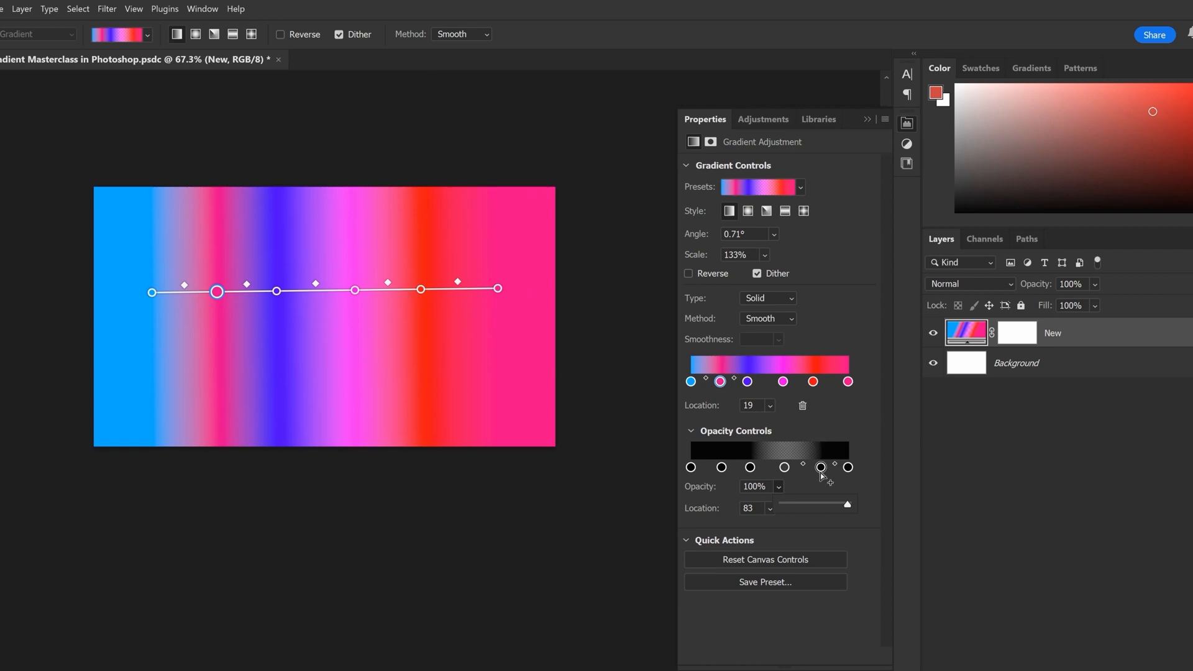
# Remove all opacity stops between the two gradient ends
pyautogui.moveTo(821, 468); pyautogui.dragTo(823, 528)
pyautogui.moveTo(784, 468); pyautogui.dragTo(785, 528)
pyautogui.click(749, 472)
pyautogui.moveTo(748, 474); pyautogui.dragTo(746, 519)
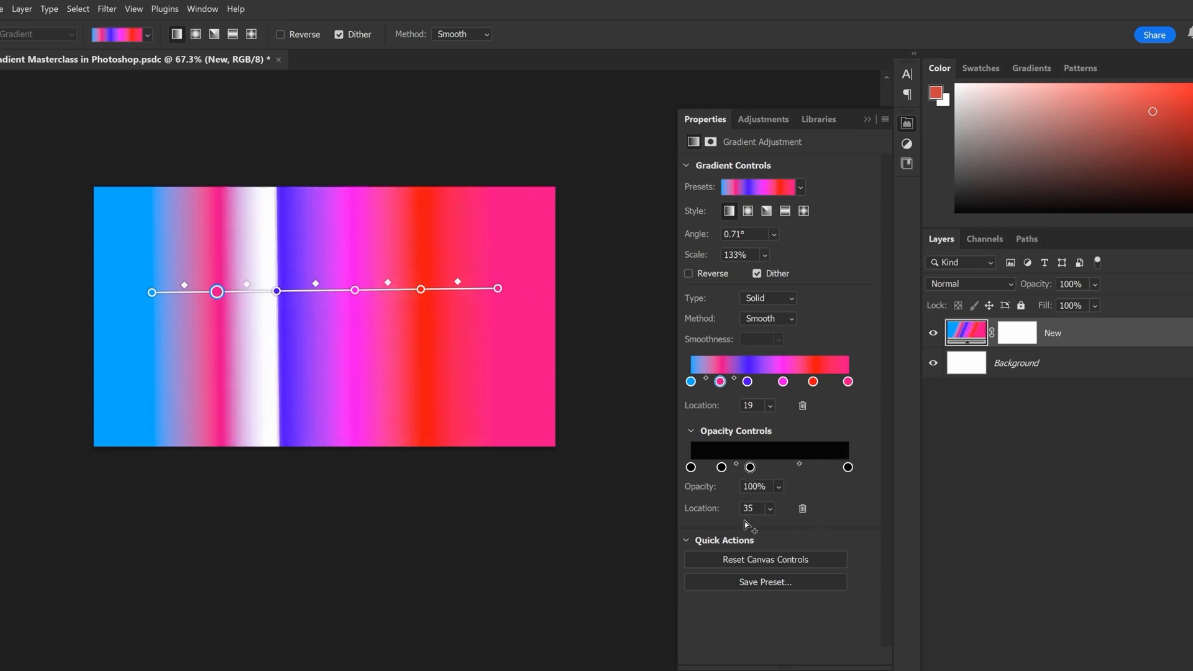
pyautogui.moveTo(749, 471); pyautogui.dragTo(726, 502)
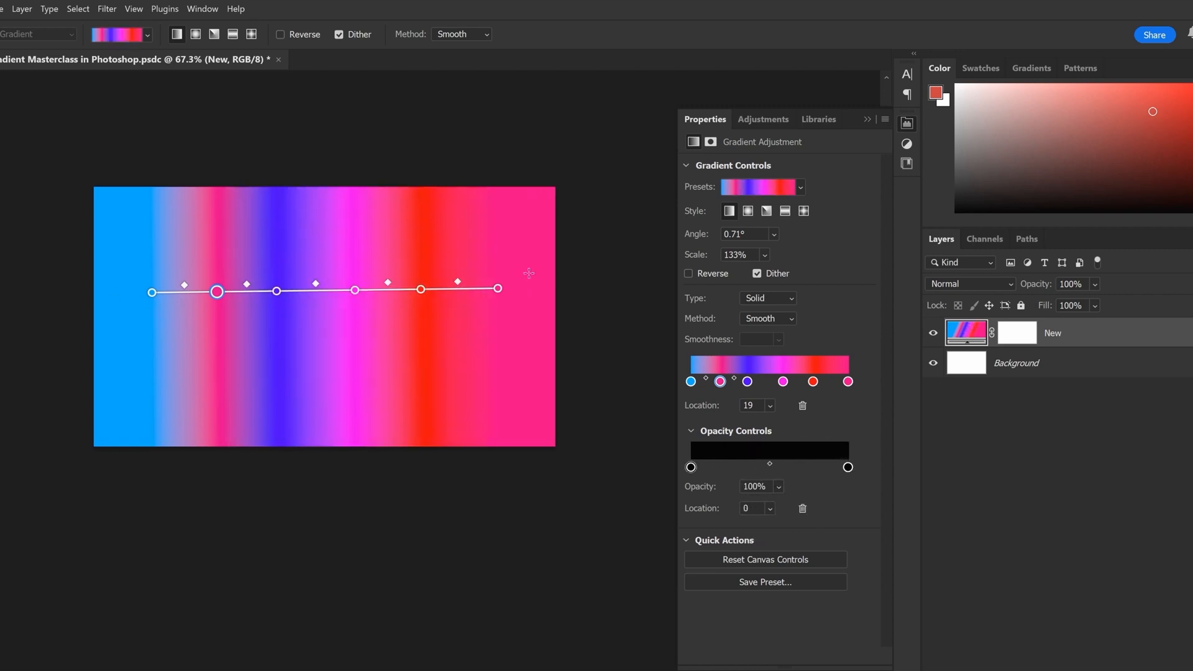
# Set both end opacity stops to 50% opacity and move the opacity midpoint close to the pink end
pyautogui.click(768, 489)
pyautogui.write('50')
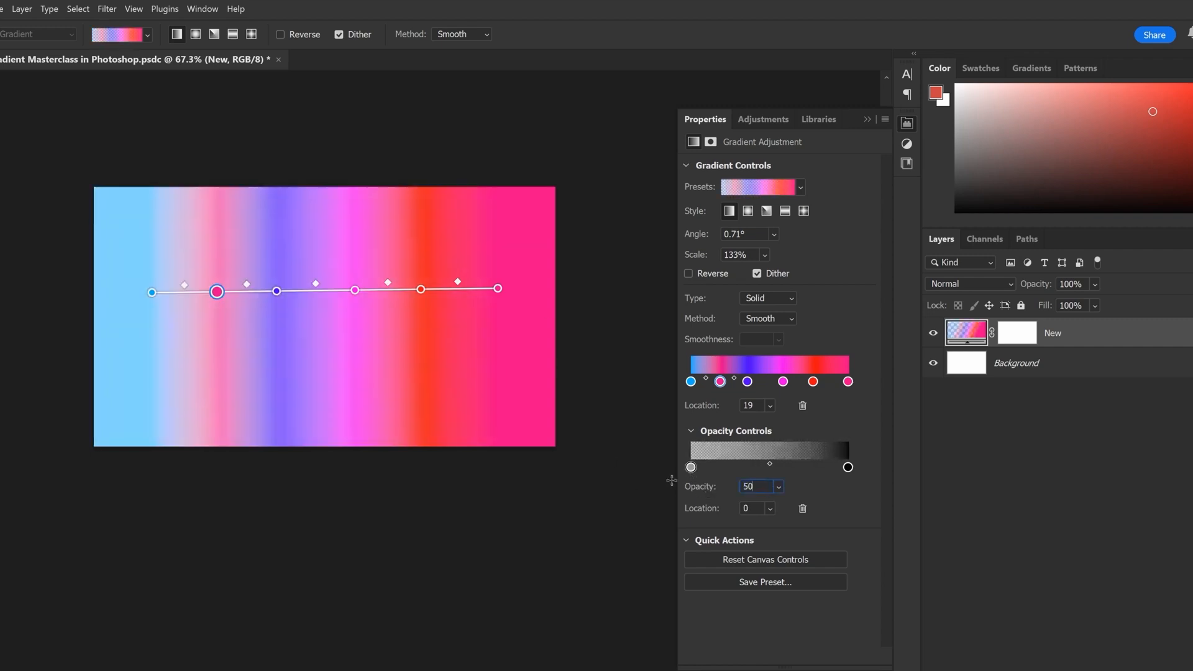
pyautogui.click(848, 467)
pyautogui.click(754, 487)
pyautogui.write('50')
pyautogui.press('Tab')
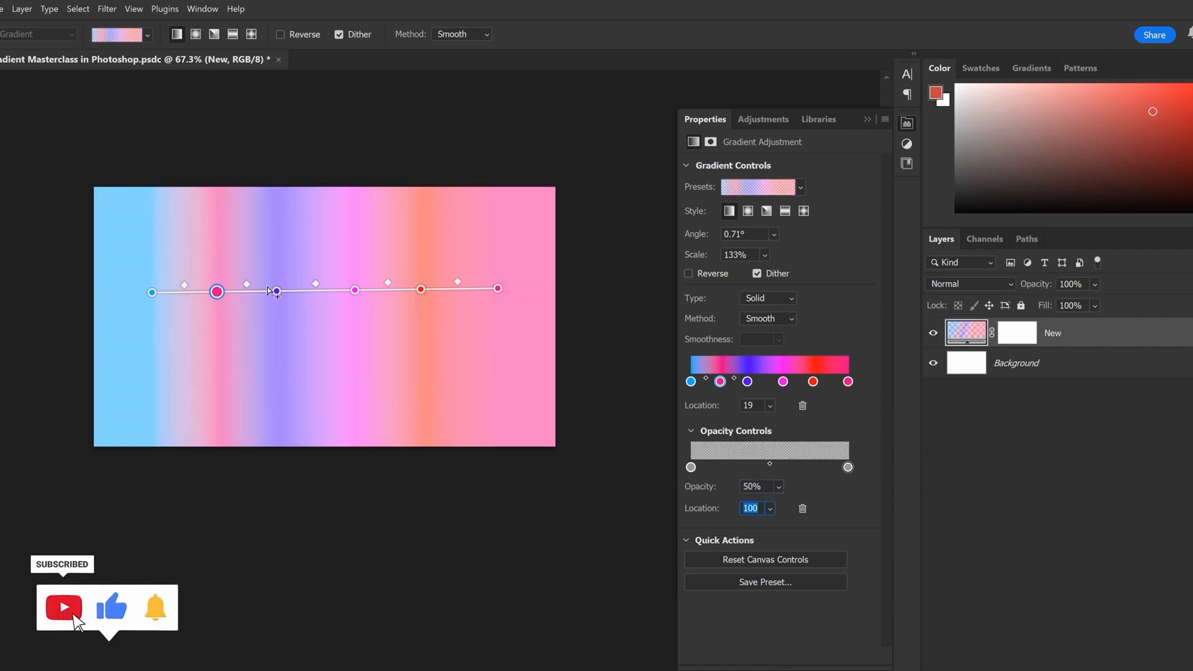
pyautogui.moveTo(769, 463); pyautogui.dragTo(858, 475)
pyautogui.click(848, 467)
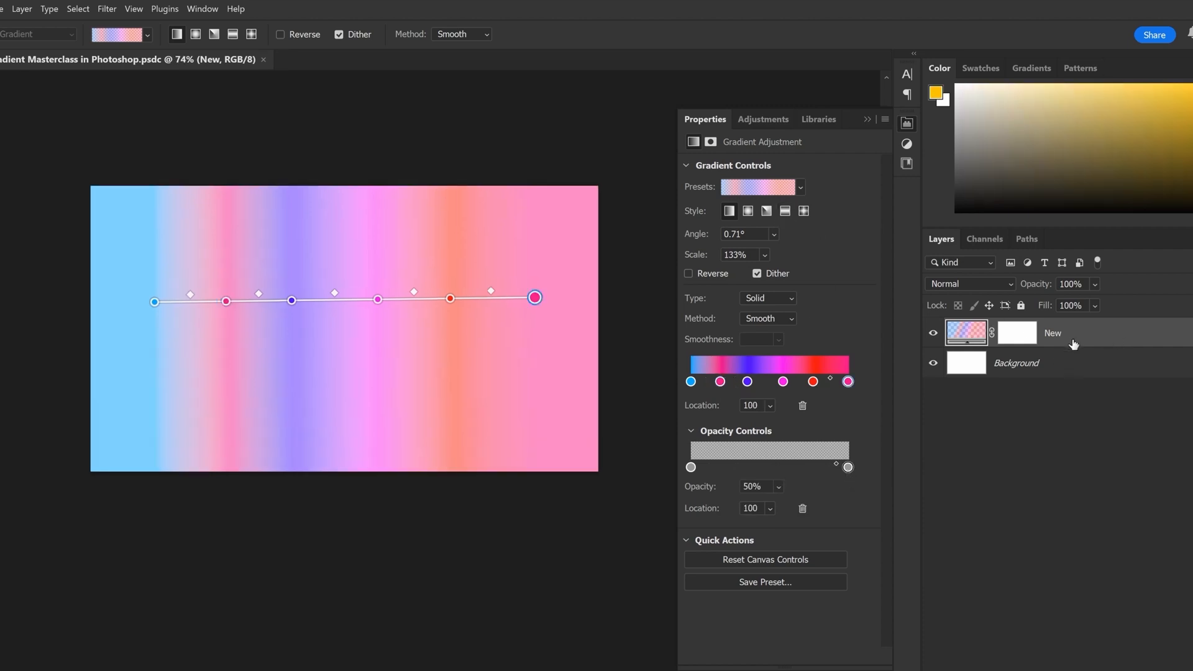
# Open the New layer's gradient fill settings and its Gradient Editor, and look through the preset folders
pyautogui.doubleClick(967, 336)
pyautogui.moveTo(750, 101); pyautogui.dragTo(449, 101)
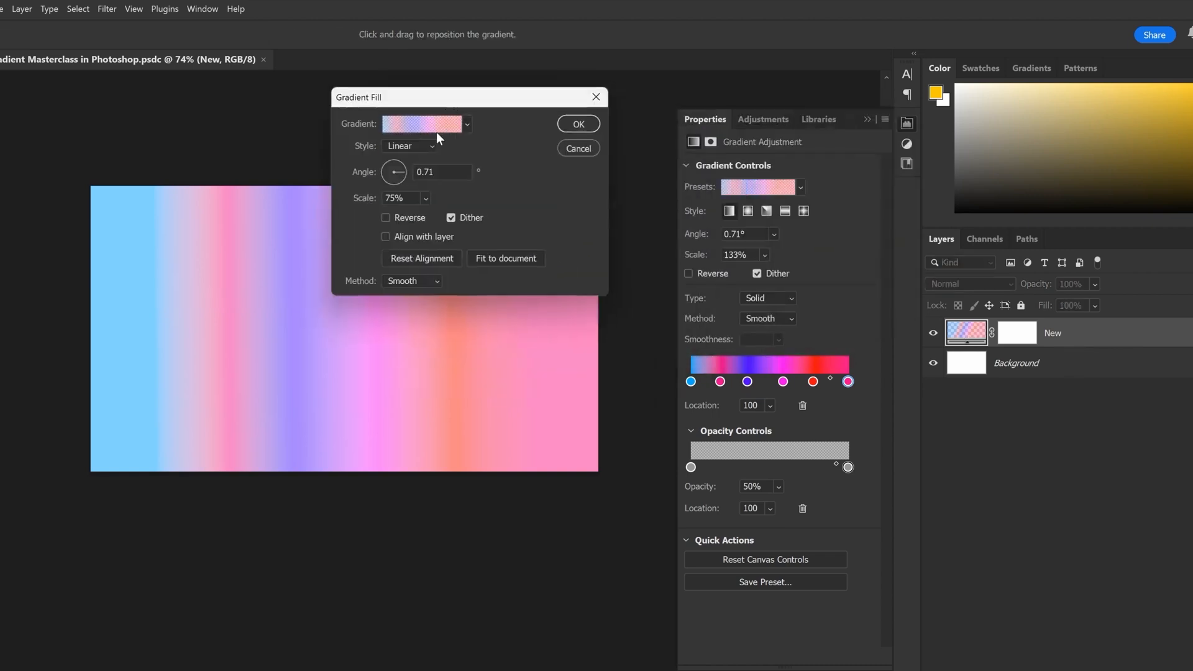
pyautogui.click(428, 124)
pyautogui.moveTo(893, 49); pyautogui.dragTo(246, 95)
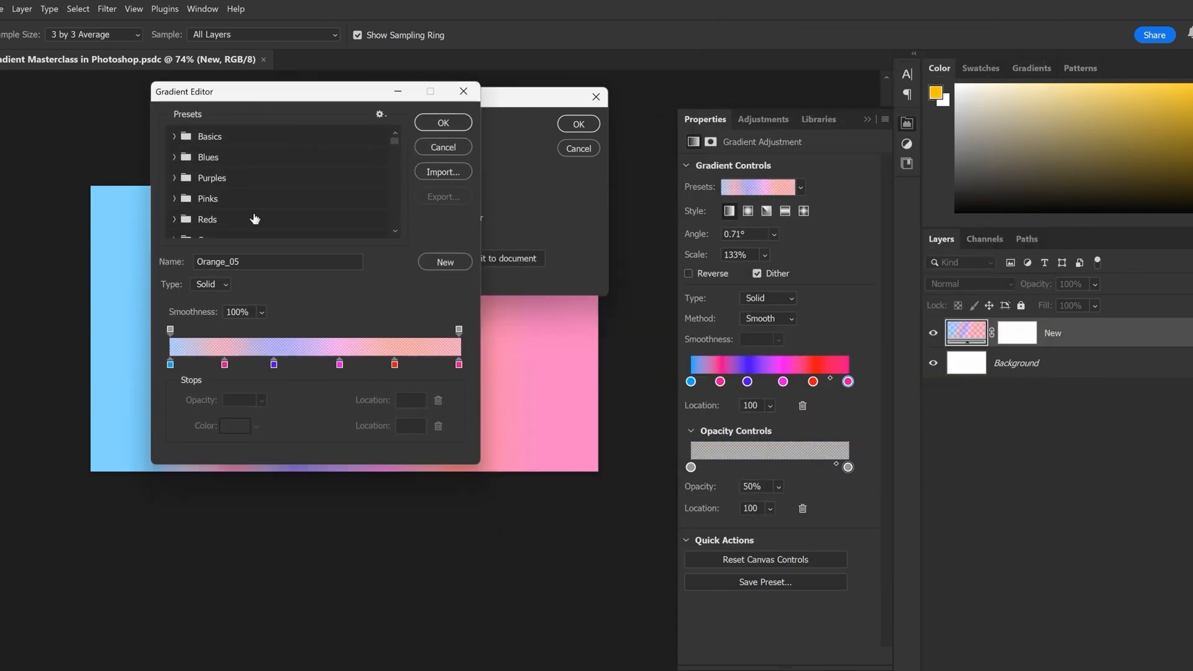
pyautogui.scroll(-3, 255, 219)
# Inspect the first three color stops and the blue end's opacity stop in the Gradient Editor
pyautogui.click(171, 366)
pyautogui.click(224, 364)
pyautogui.click(273, 365)
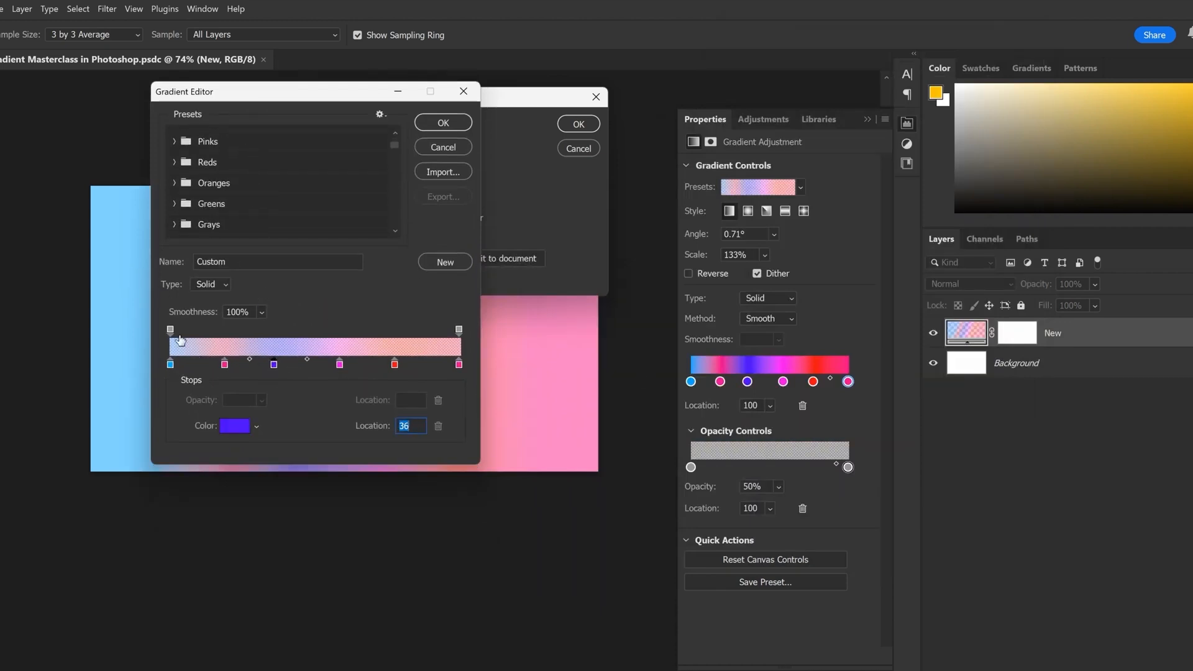
pyautogui.click(170, 330)
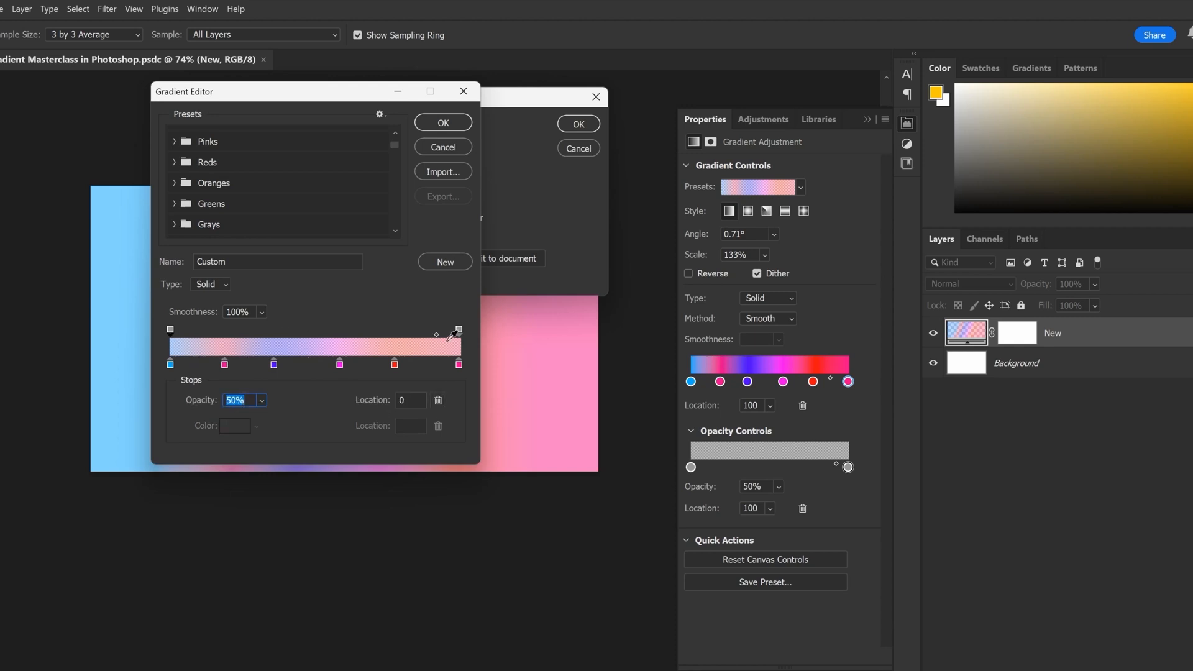